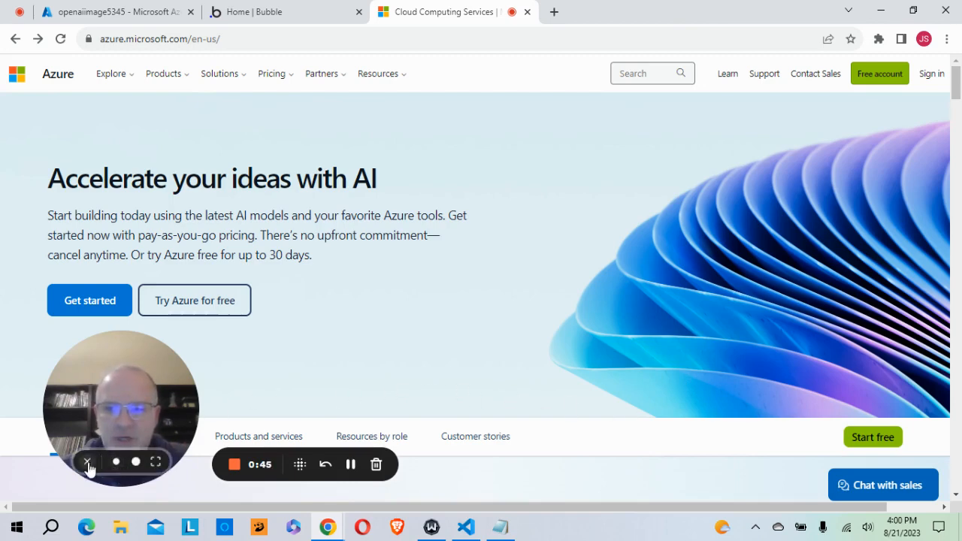
left_click(87, 463)
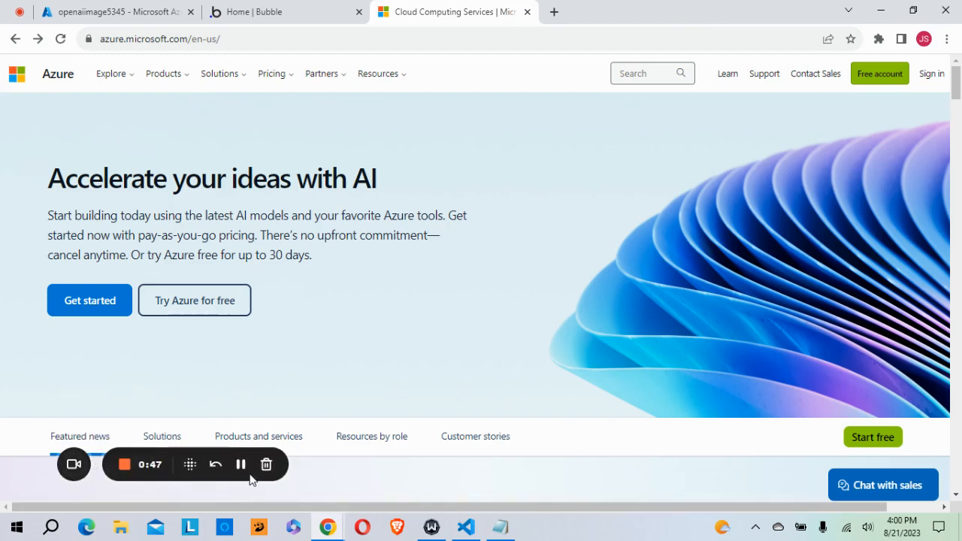
left_click_drag(338, 496, 854, 468)
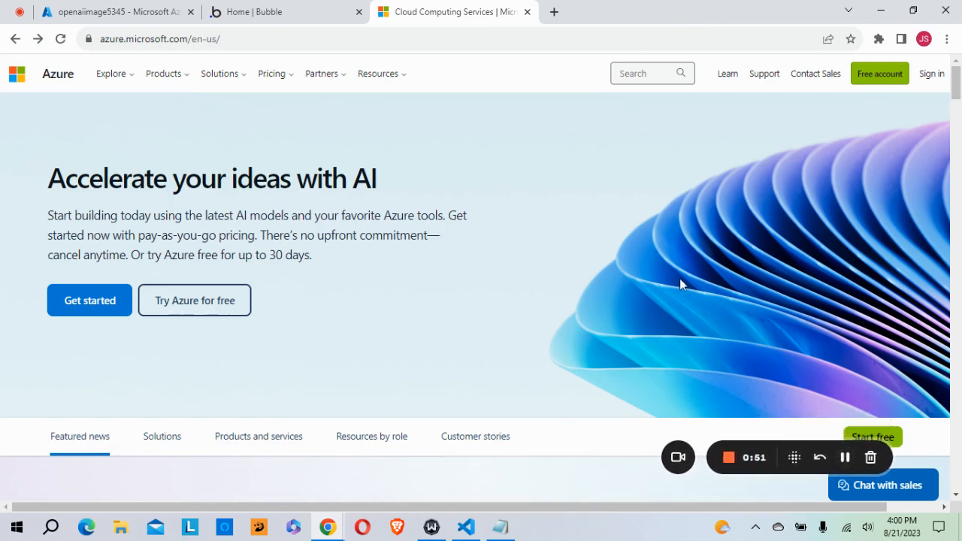
- Switch to Bubble and create a new app named AI-Image-Generator5435
left_click(261, 15)
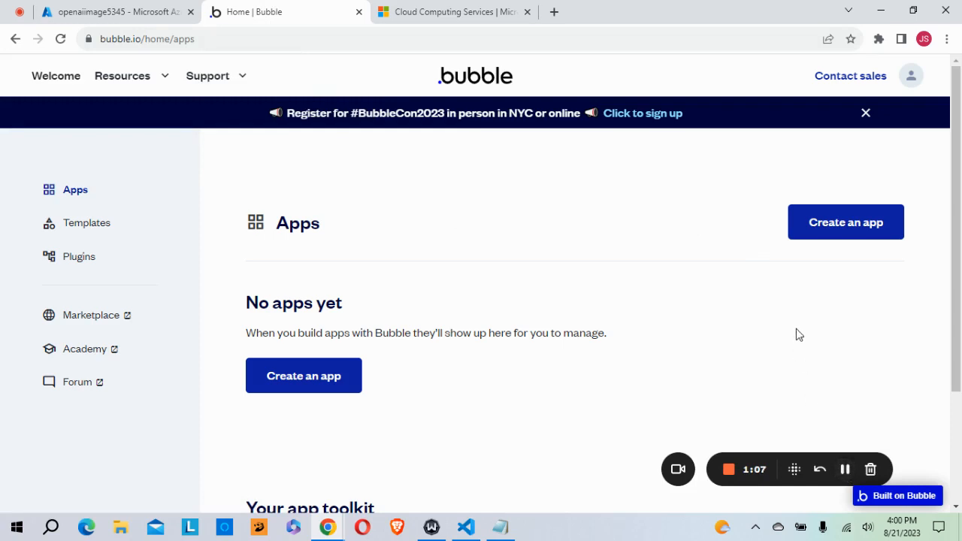
left_click(844, 226)
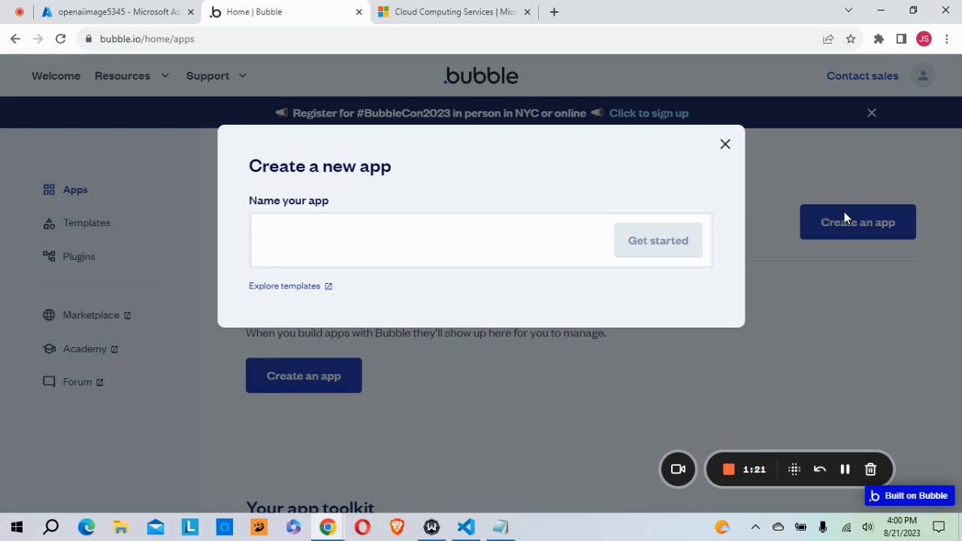
type("Image")
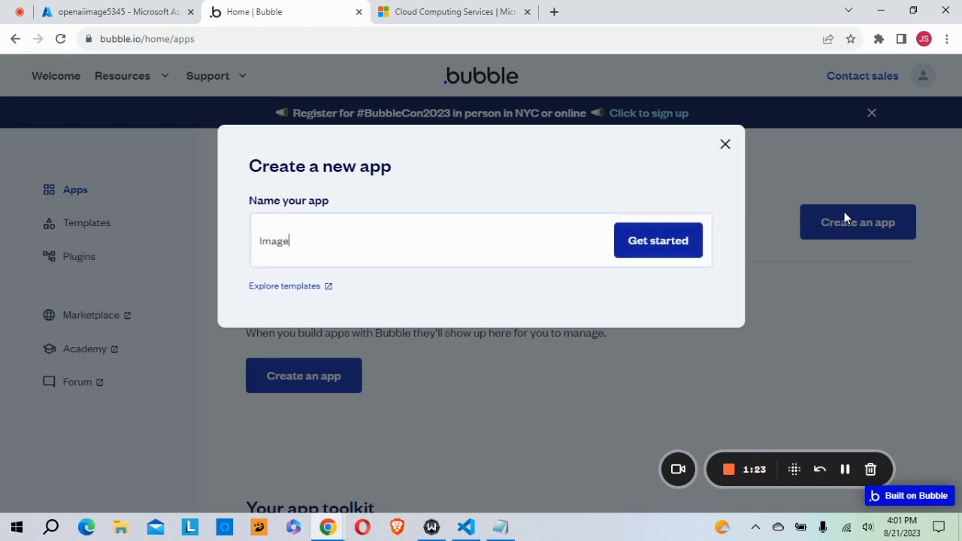
type("-Generat")
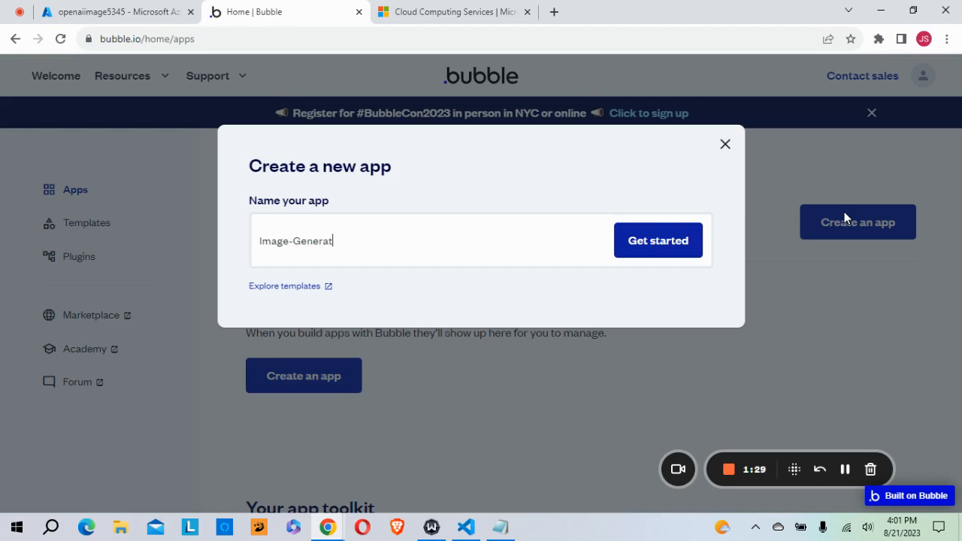
type("or")
type("5435")
type("AI")
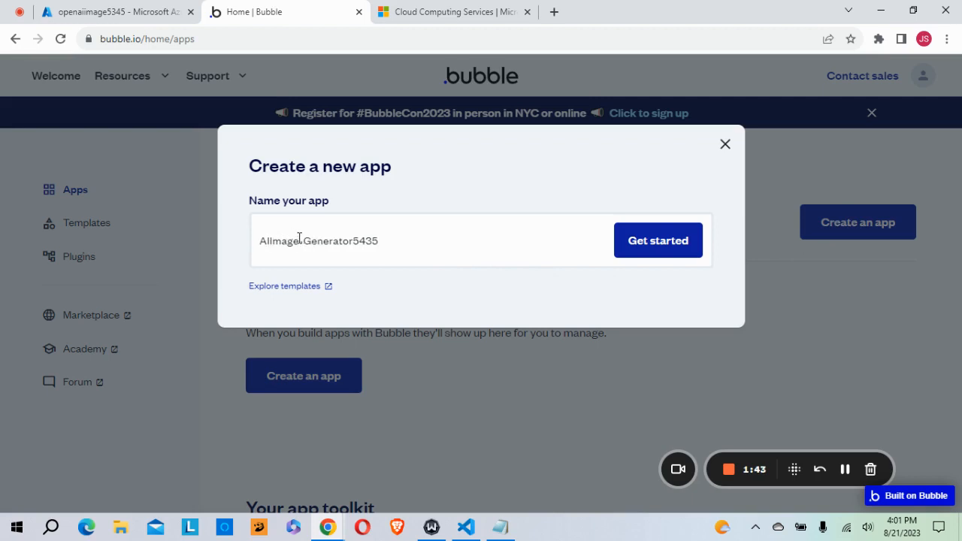
type("-")
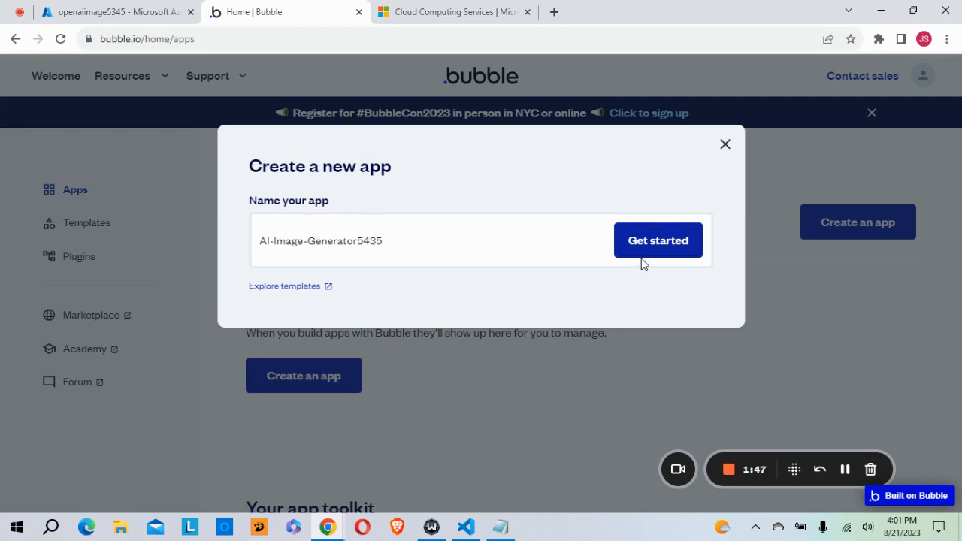
left_click(659, 245)
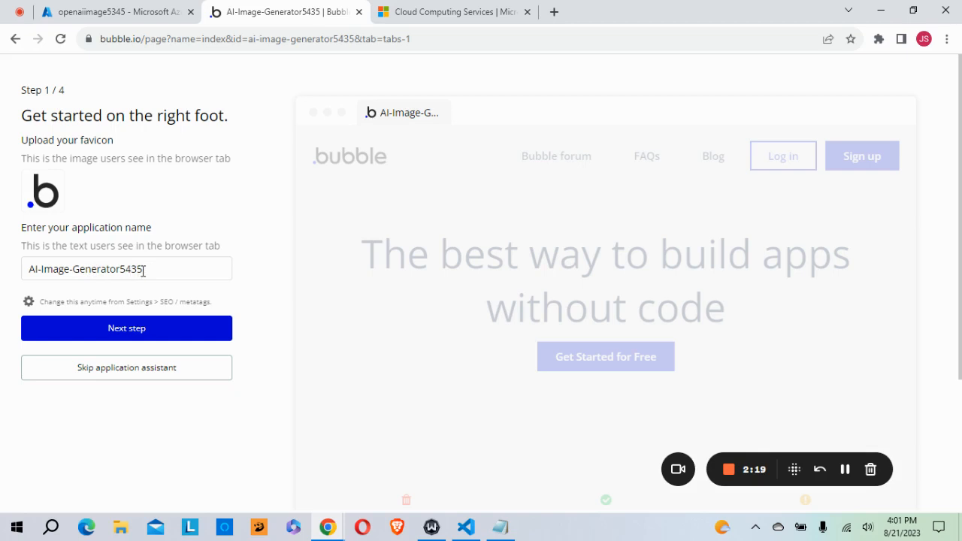
- Complete the application assistant with the default name, font and colors, installing the API Connector plugin before starting to build
left_click(155, 334)
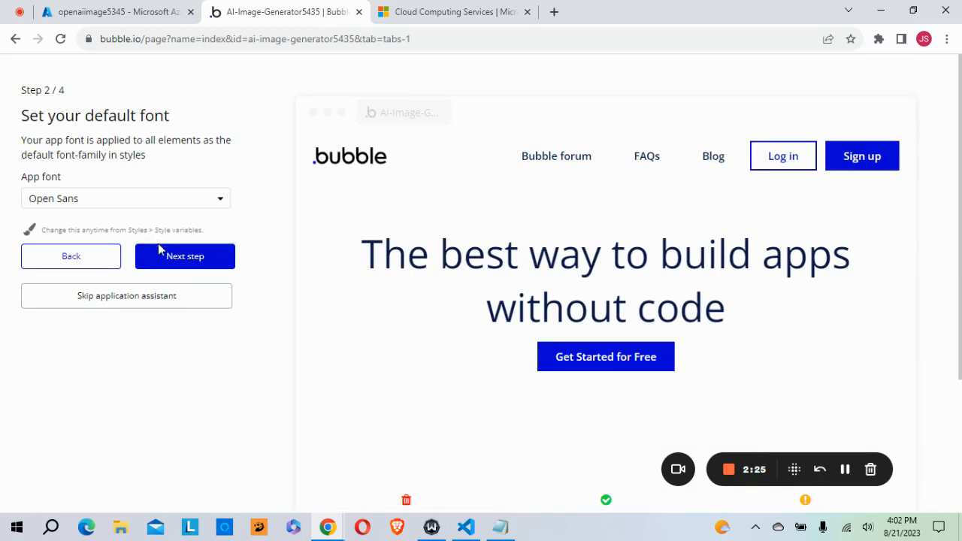
left_click(186, 259)
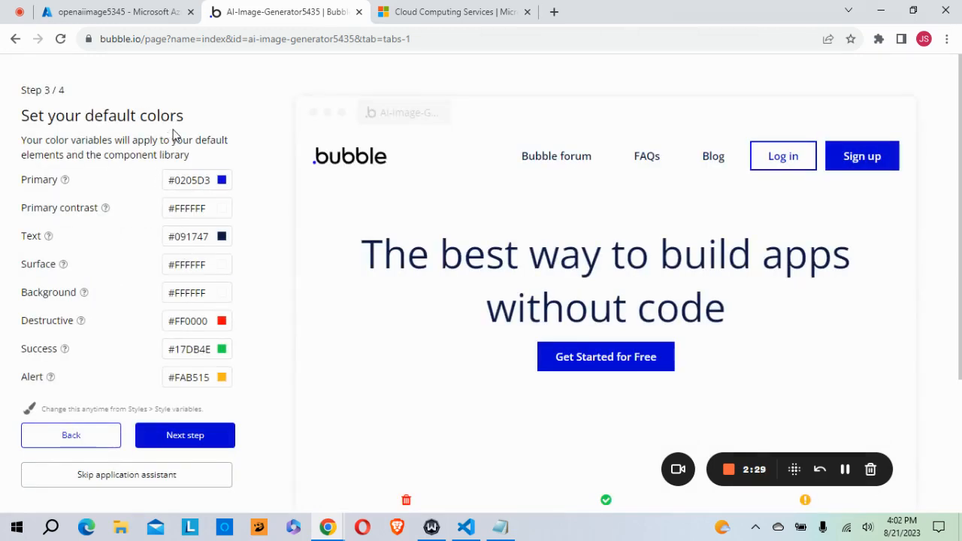
left_click(193, 436)
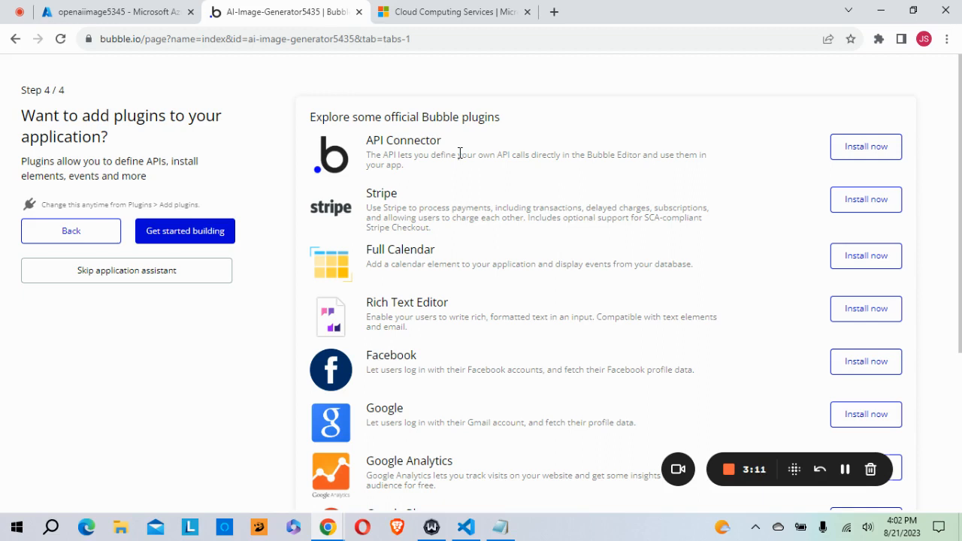
left_click(862, 153)
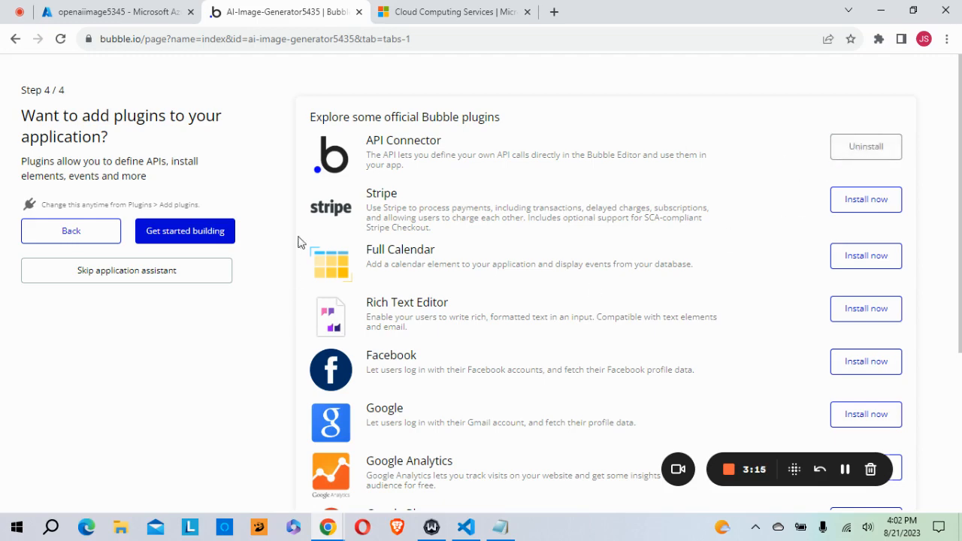
left_click(177, 233)
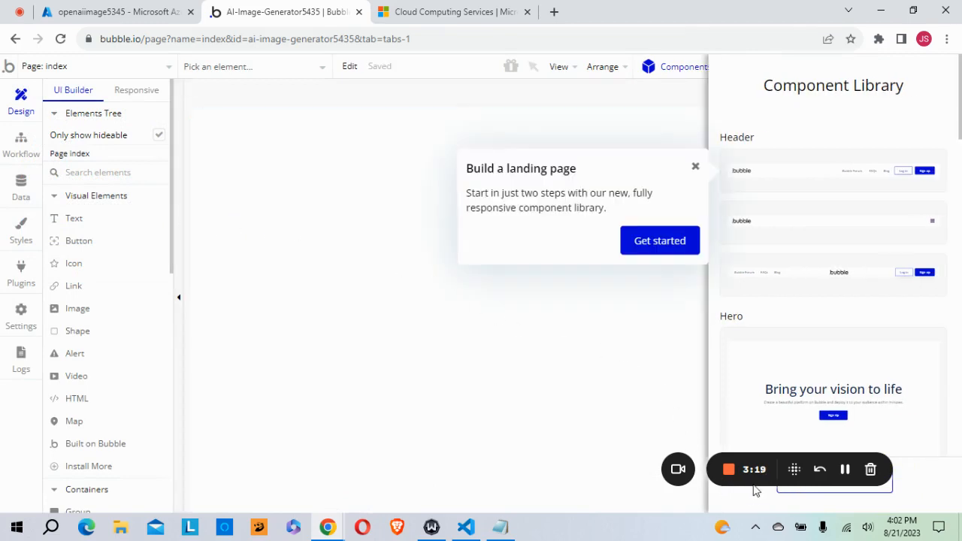
- Close the Component Library and dismiss the tip about previewing the app
left_click_drag(754, 483, 550, 490)
left_click(803, 487)
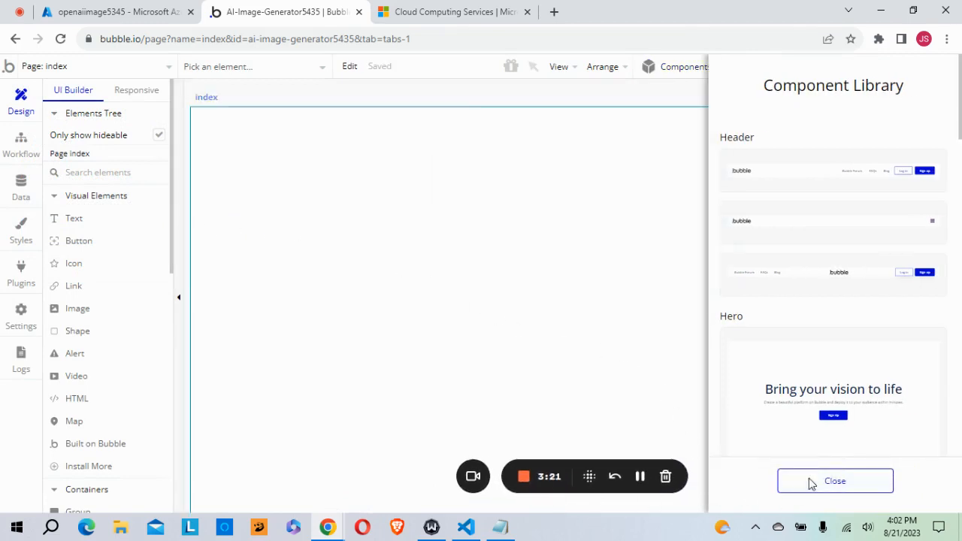
left_click_drag(621, 494, 853, 499)
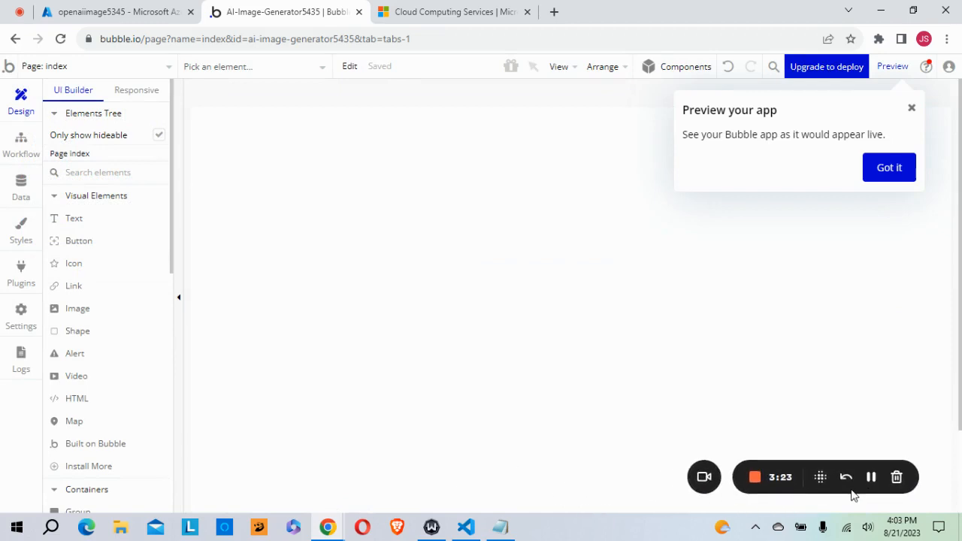
left_click(896, 168)
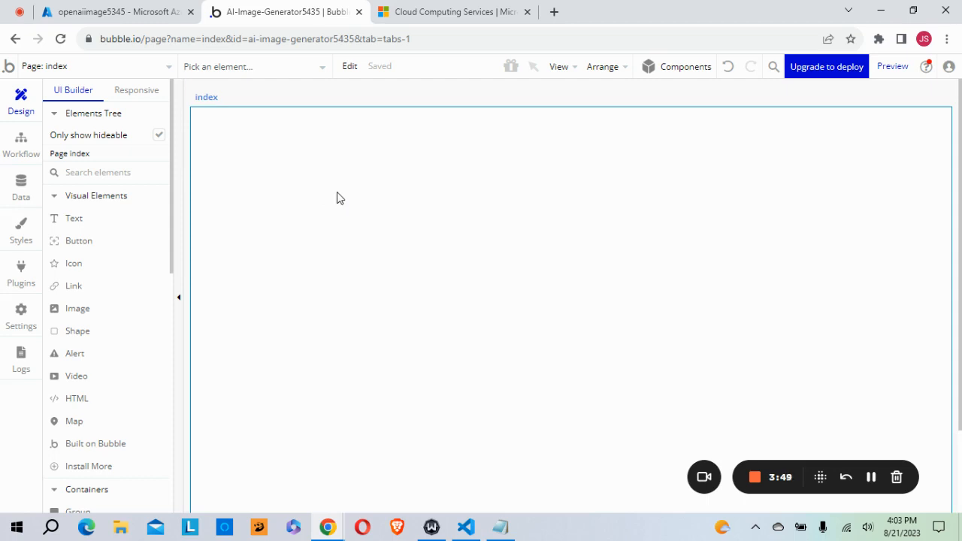
- Draw a text element about 115 px from the page's left edge and 78 px from its top, reading "OpenAI Image Generator"
left_click(75, 219)
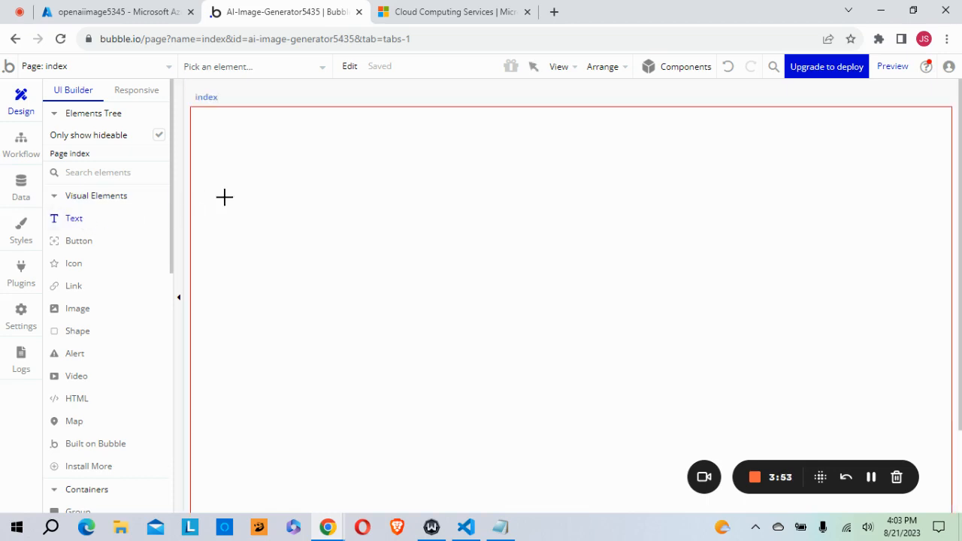
mouse_move(272, 162)
left_mouse_down()
mouse_move(313, 191)
mouse_move(548, 215)
left_mouse_up()
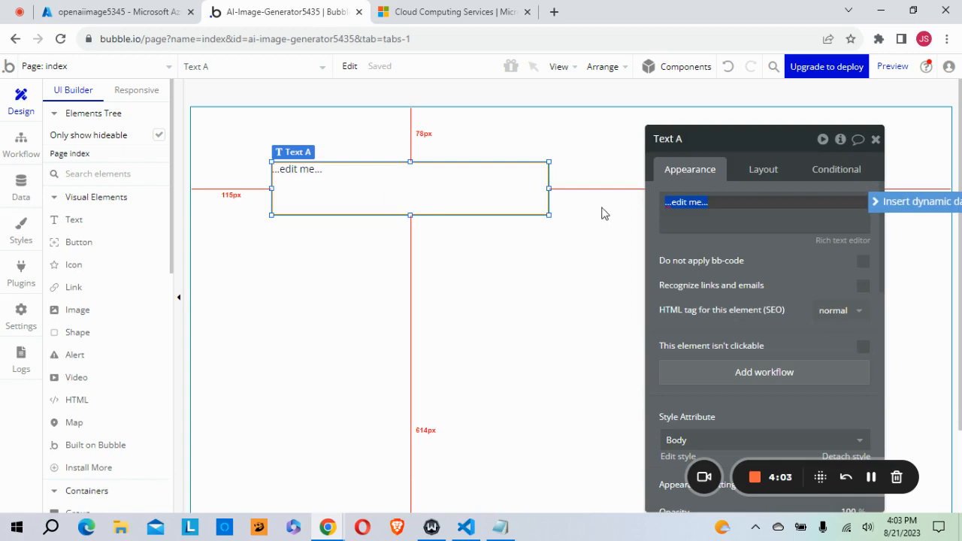
left_click(333, 173)
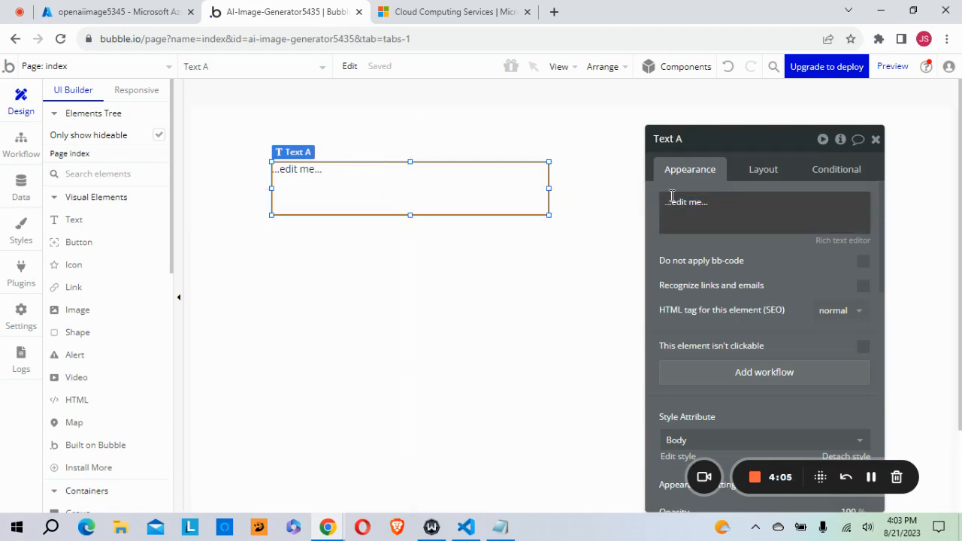
left_click_drag(671, 197, 720, 205)
type("O")
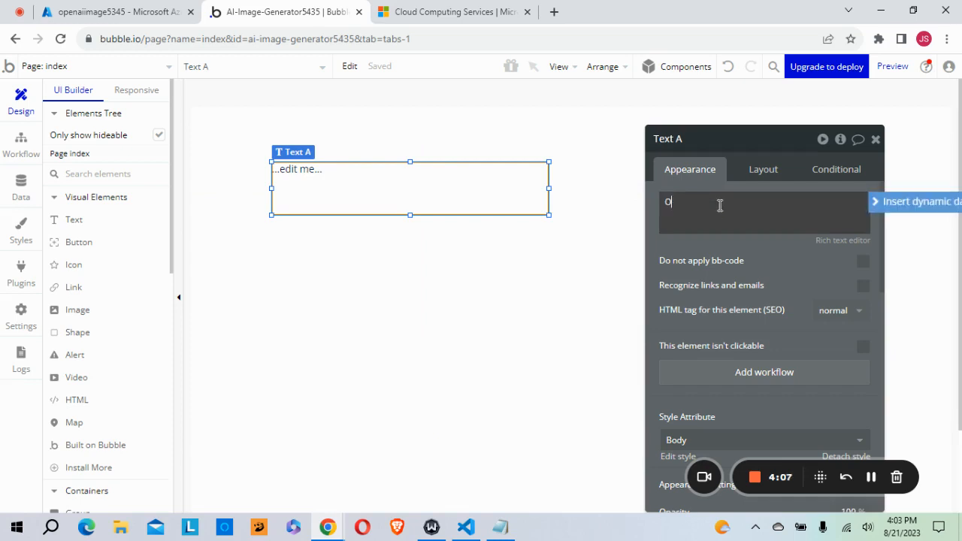
type("penAI")
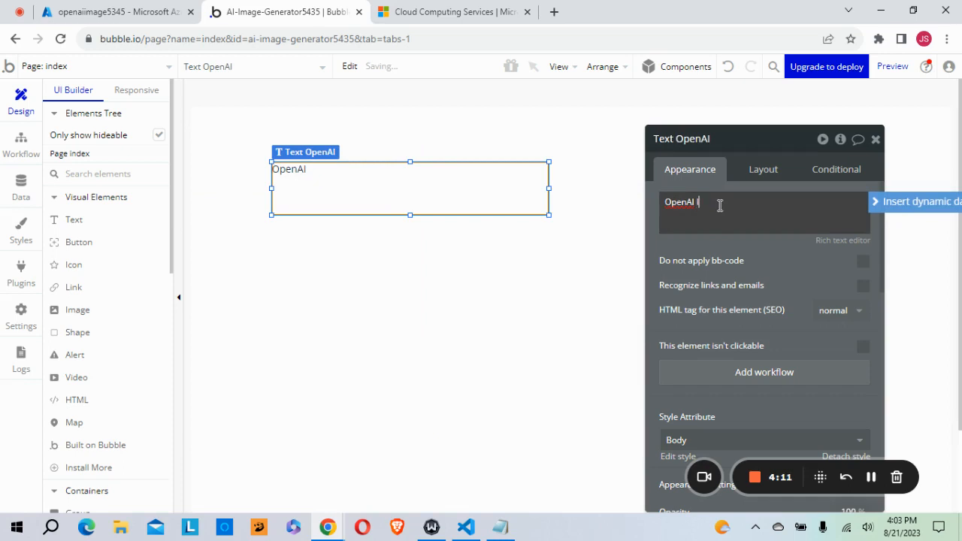
type(" Image Generator")
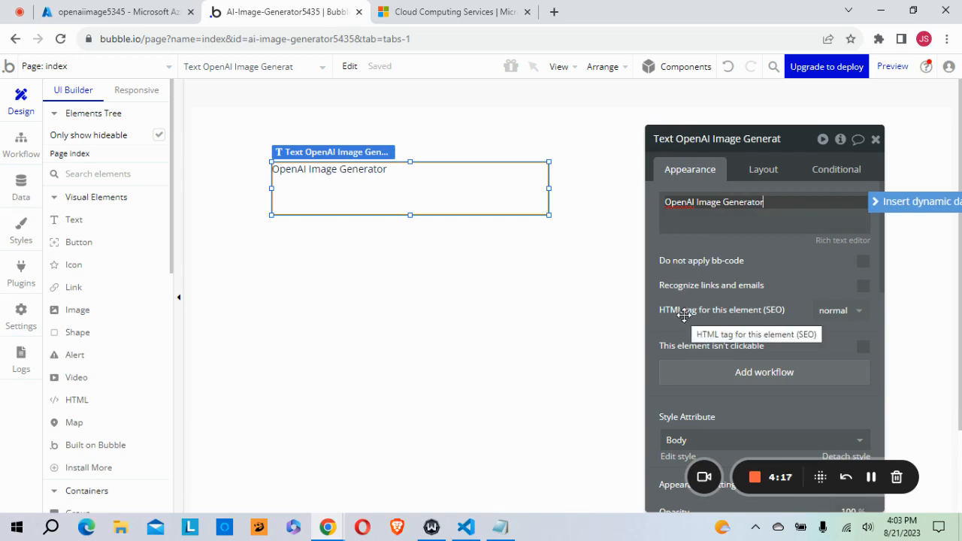
- Format the heading text as 30px bold with the dark grey color #444547
scroll(684, 315, "down", 4)
scroll(684, 315, "up", 1)
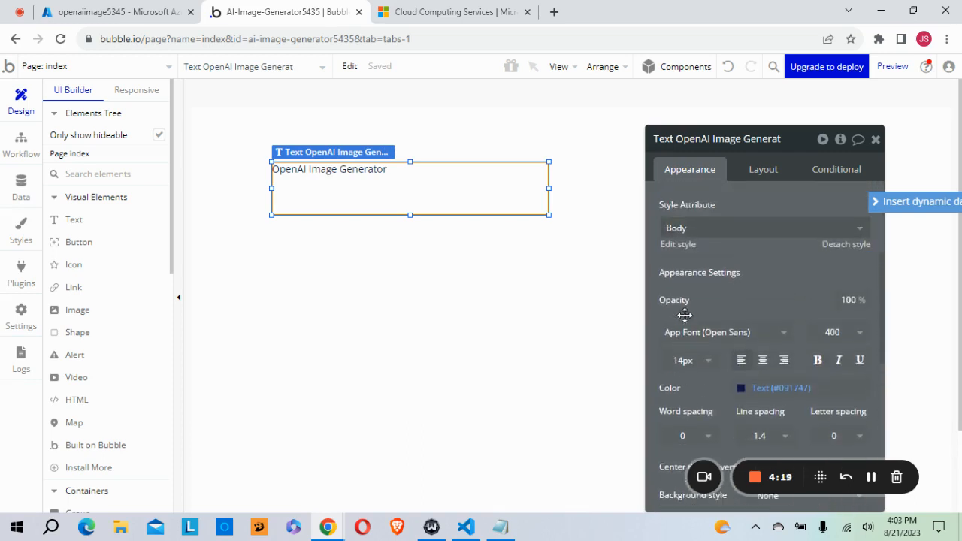
left_click(708, 361)
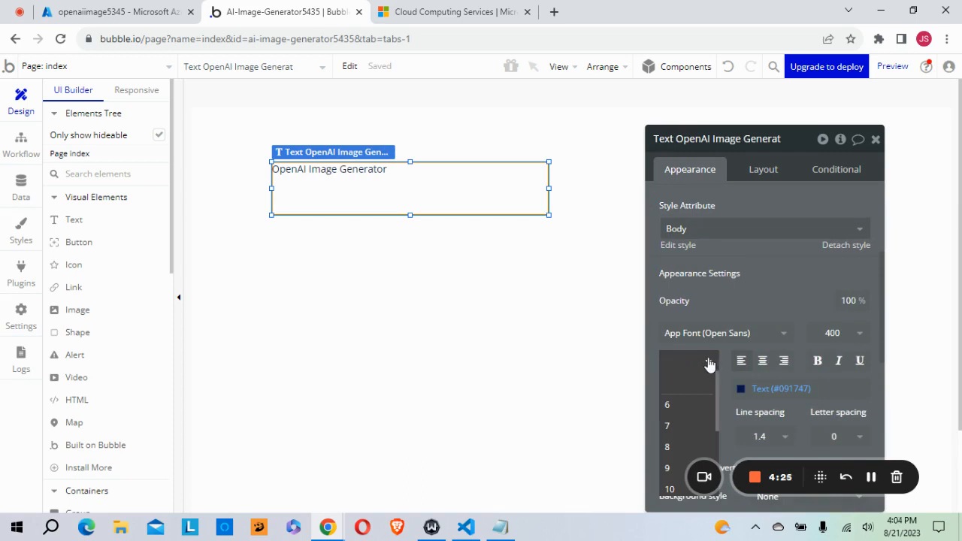
key("Return")
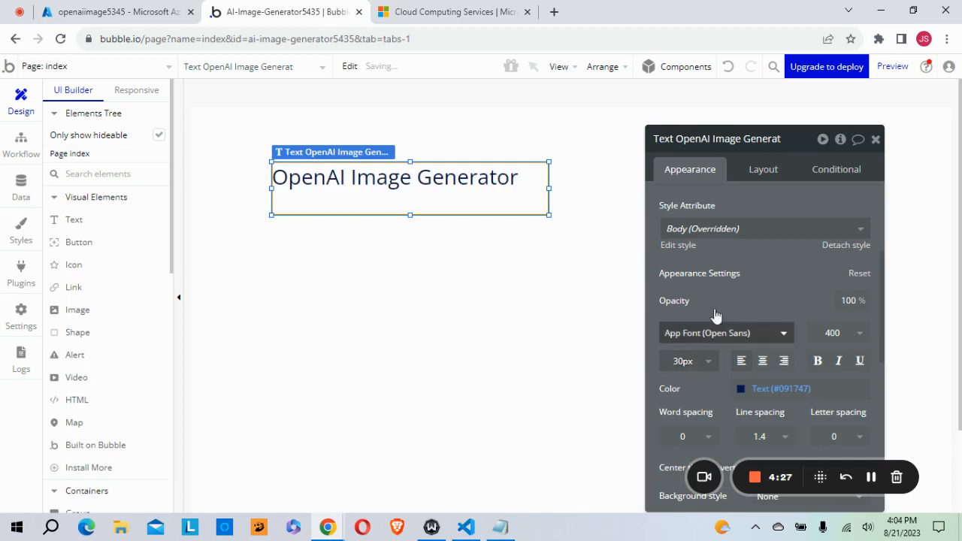
left_click(817, 362)
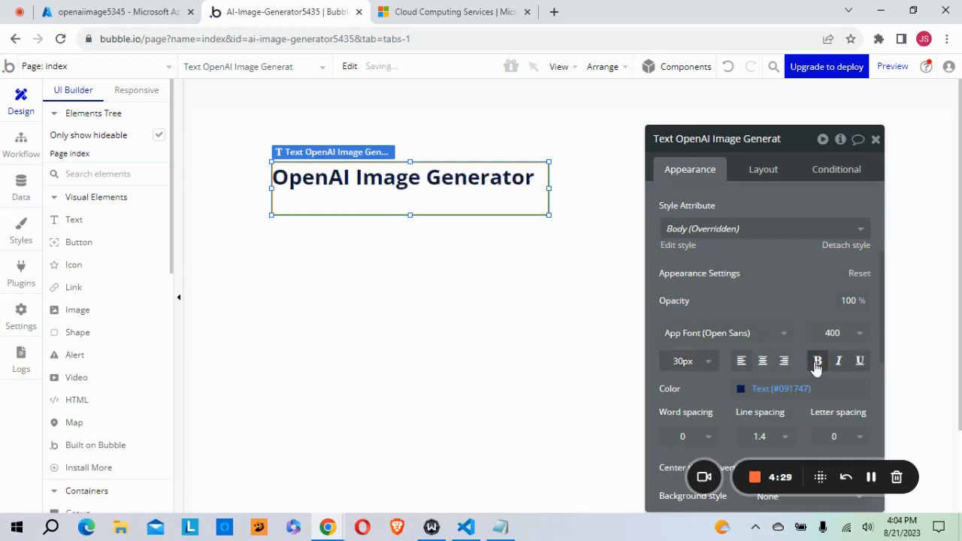
left_click(754, 389)
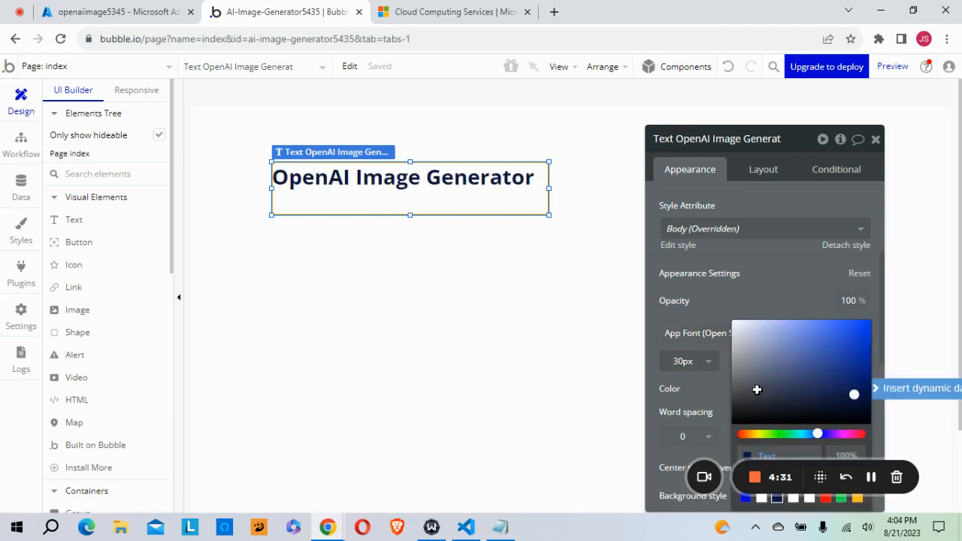
left_click(739, 394)
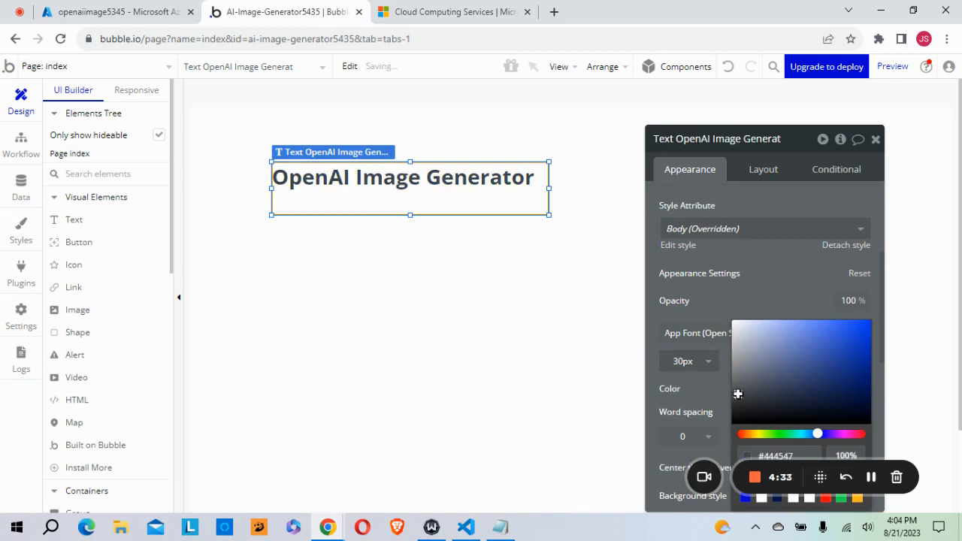
left_click(546, 305)
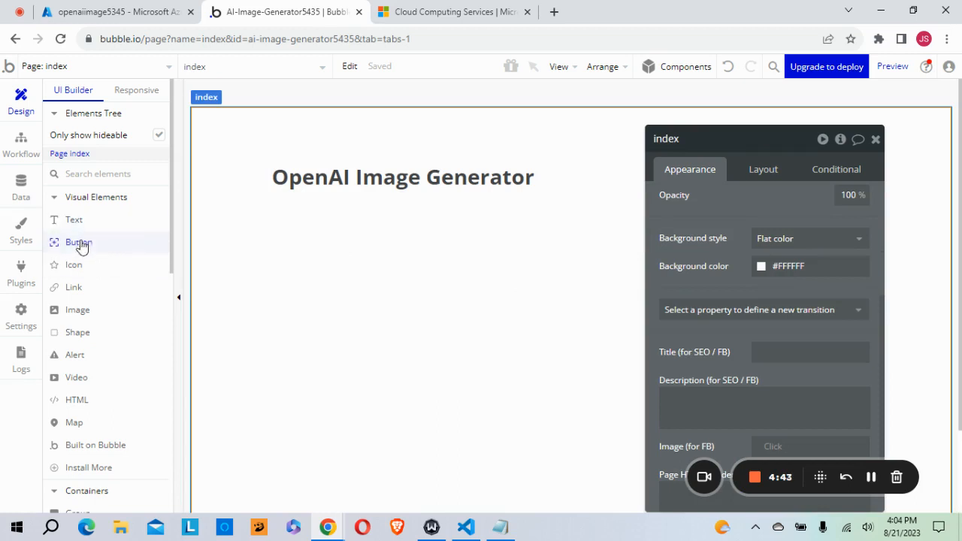
- Draw a single-line input about 397 px wide and 63 px high just below the OpenAI Image Generator heading
scroll(83, 263, "down", 3)
scroll(84, 273, "down", 6)
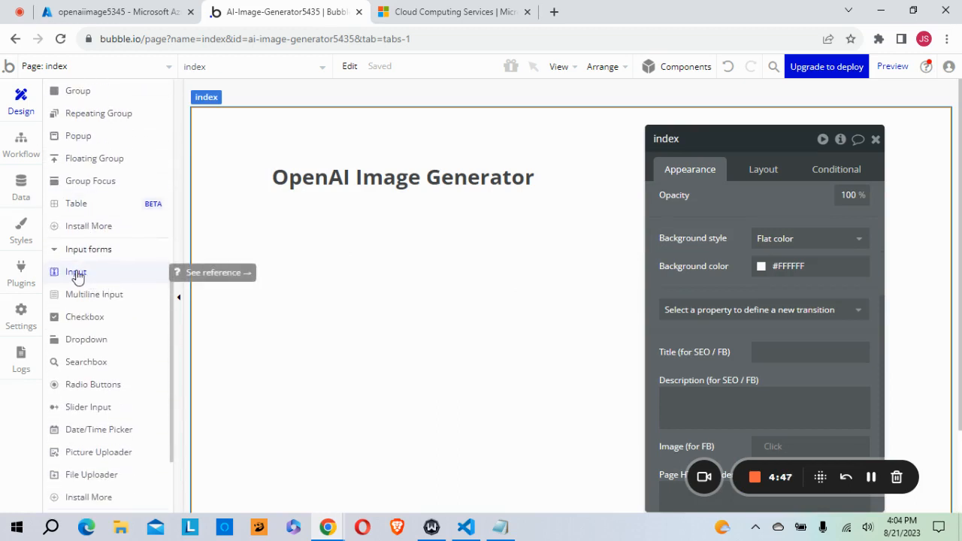
left_click(76, 274)
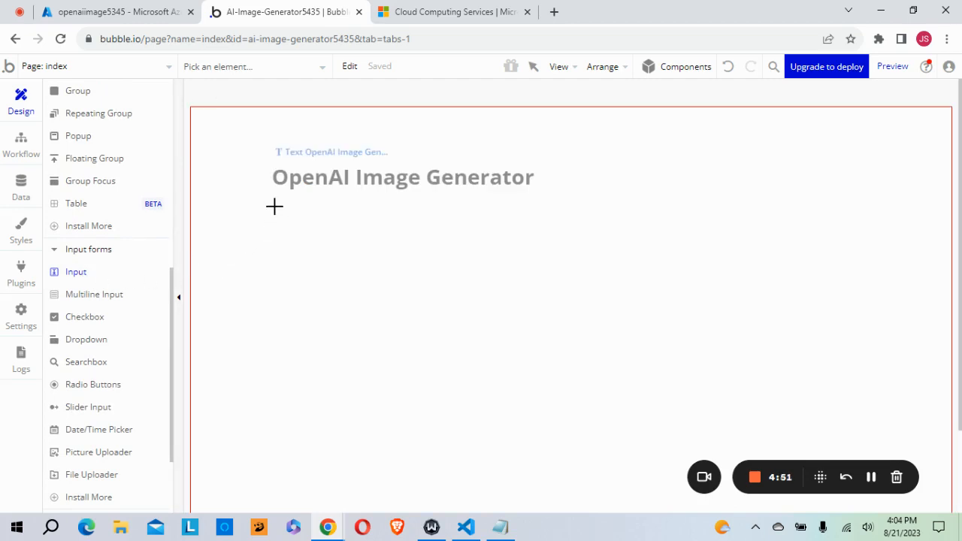
left_click_drag(275, 207, 552, 249)
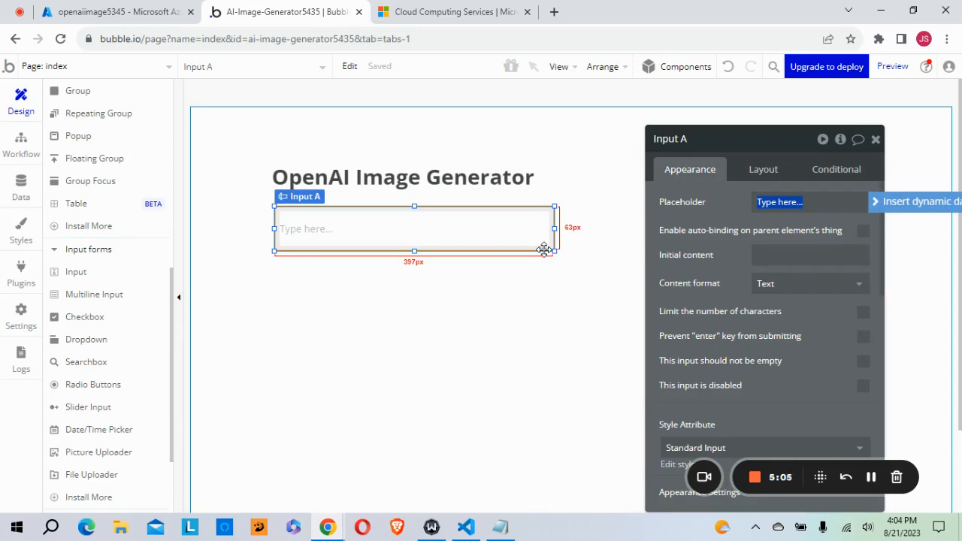
- Set the new input's placeholder to "Enter description of image you would like . . ."
left_click(807, 200)
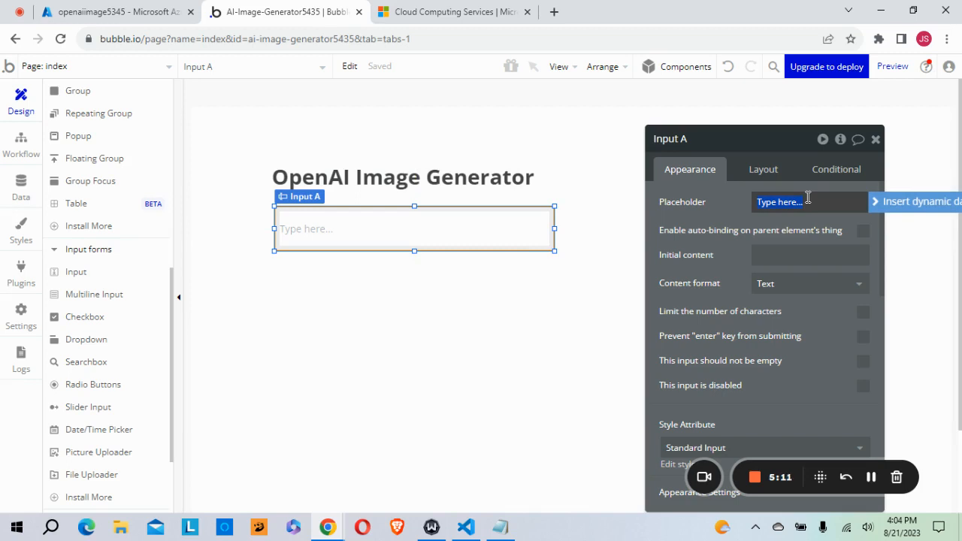
type("Enter description of")
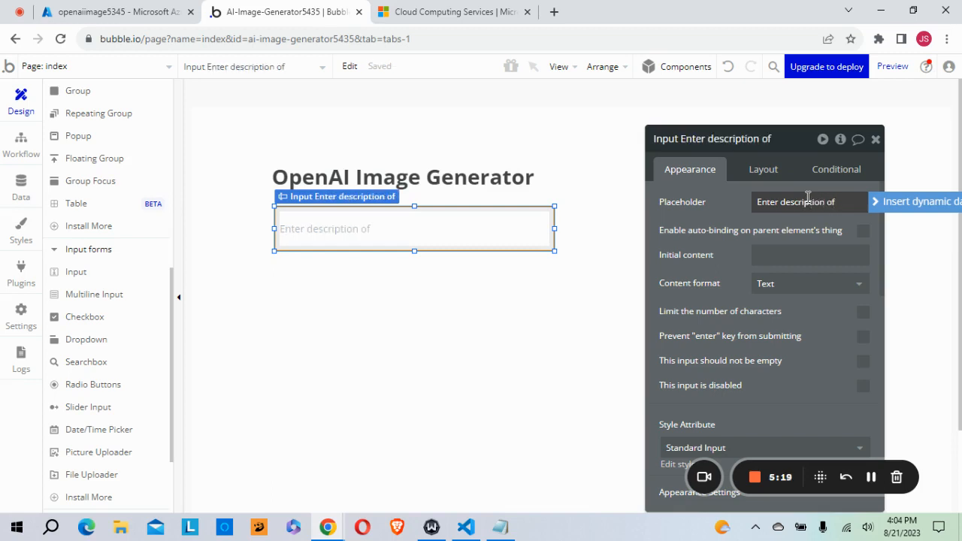
type(" image you")
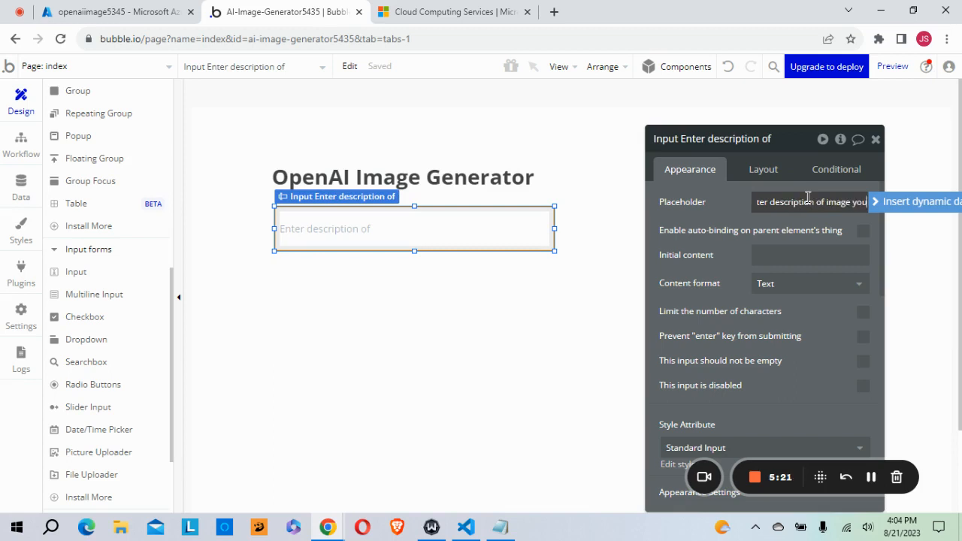
type(" would like ...")
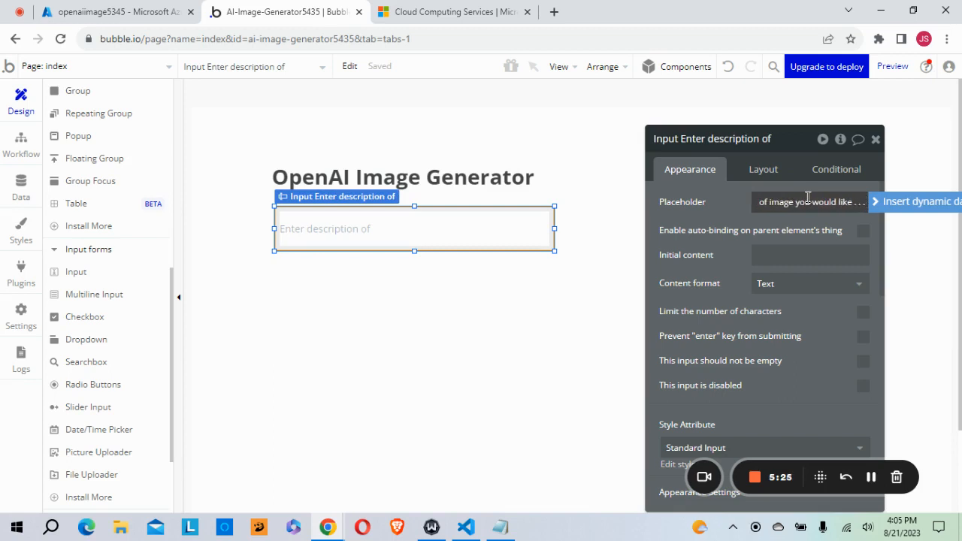
left_click(589, 296)
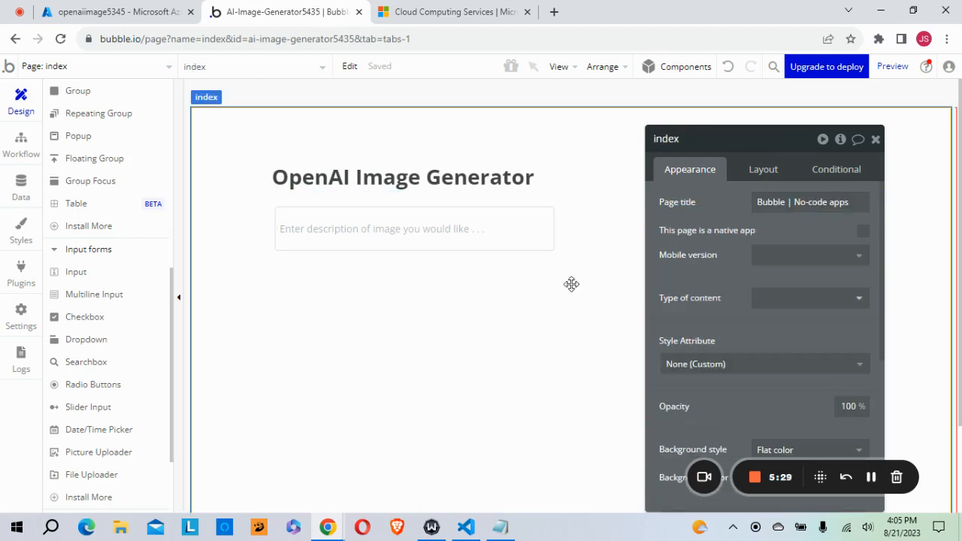
- Shift the description input slightly so its left edge aligns with the heading above it
left_click(429, 226)
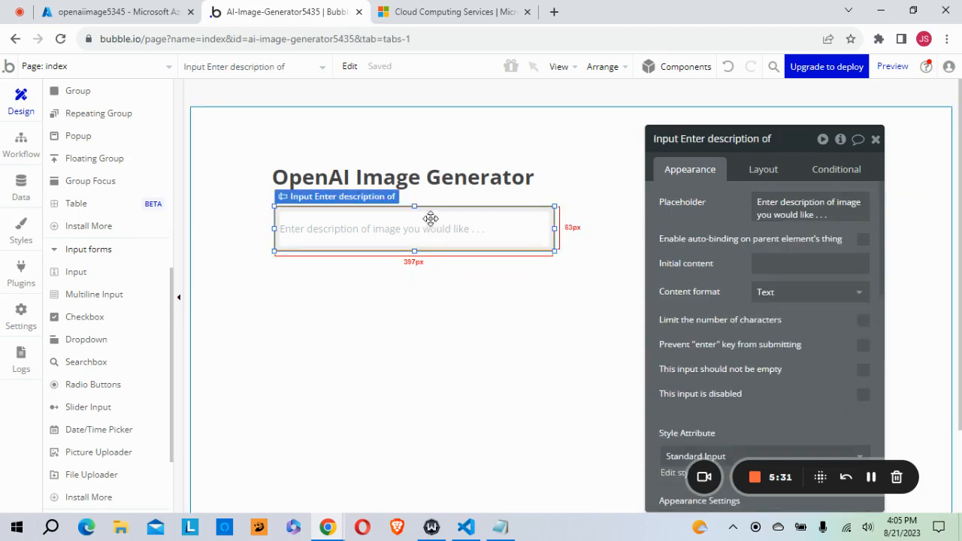
mouse_move(434, 204)
left_mouse_down()
mouse_move(421, 203)
mouse_move(432, 207)
left_mouse_up()
left_click(484, 334)
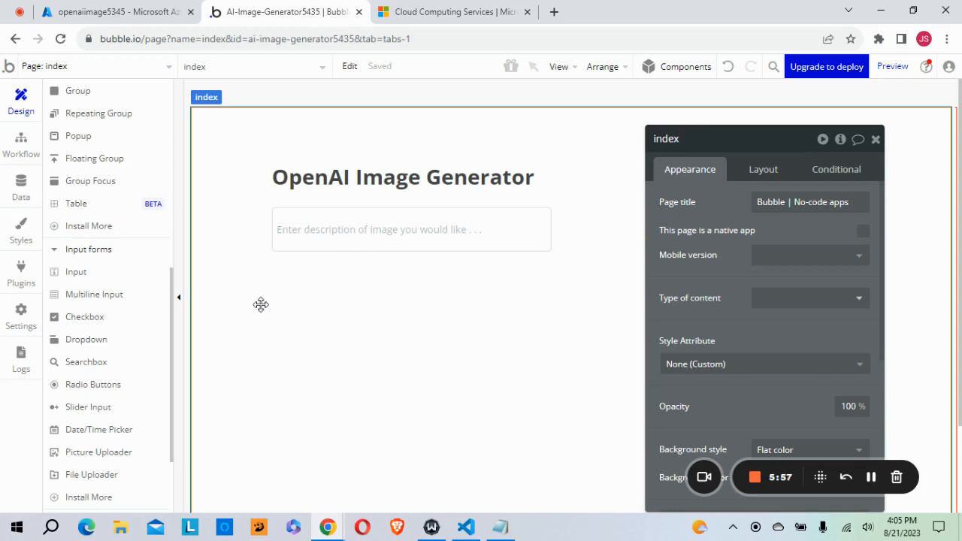
- Draw a button about 203 px wide and 54 px high below the description input, labelled "Get Response"
scroll(111, 217, "up", 5)
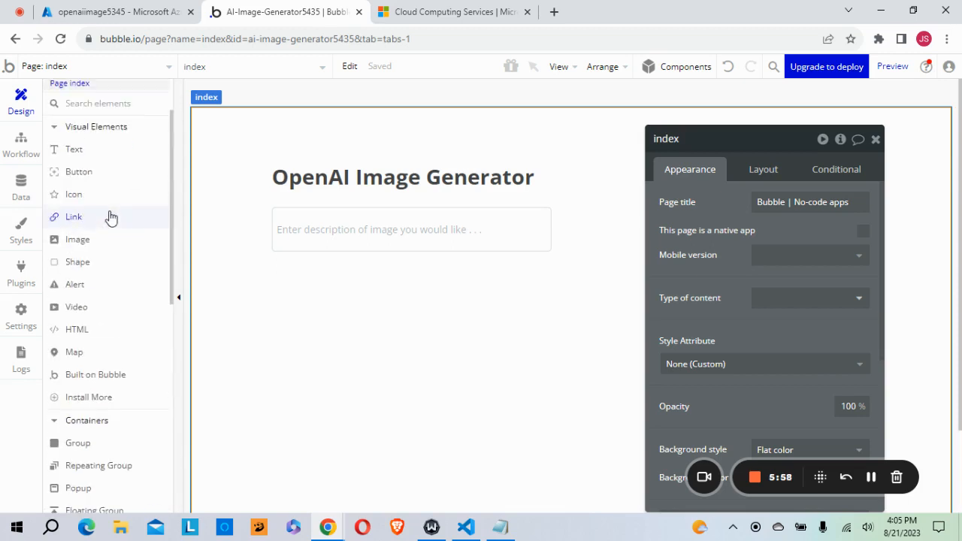
left_click(80, 173)
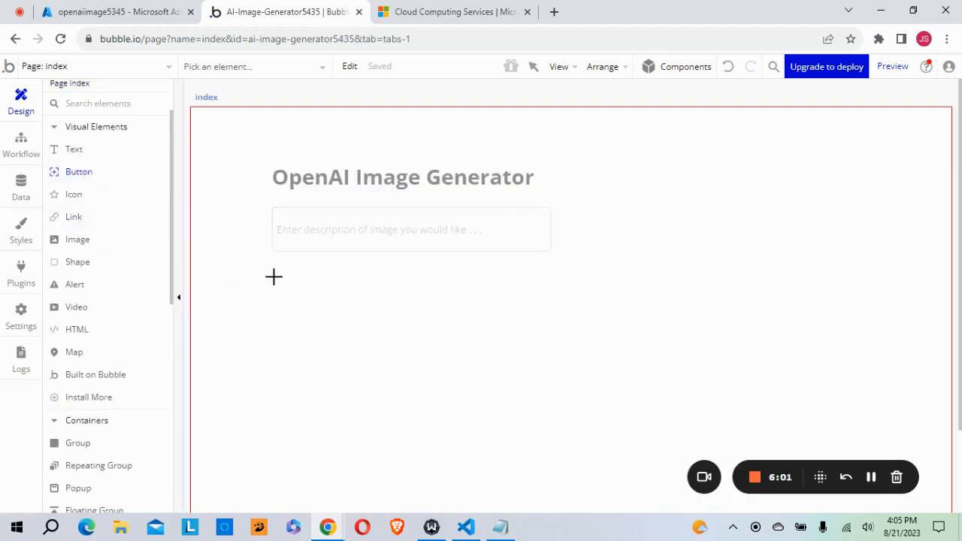
left_click_drag(274, 278, 420, 316)
left_click(719, 205)
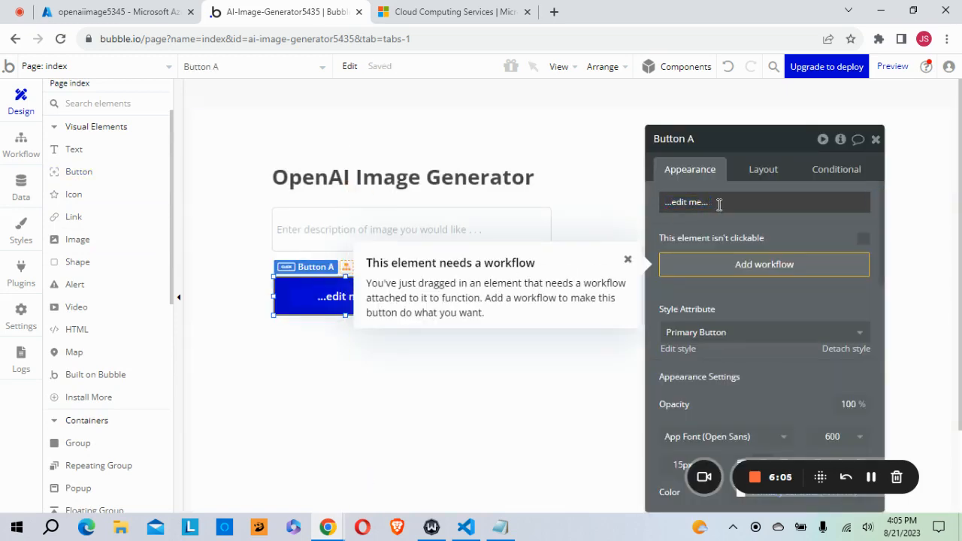
key("ctrl+a")
type("Get Respon")
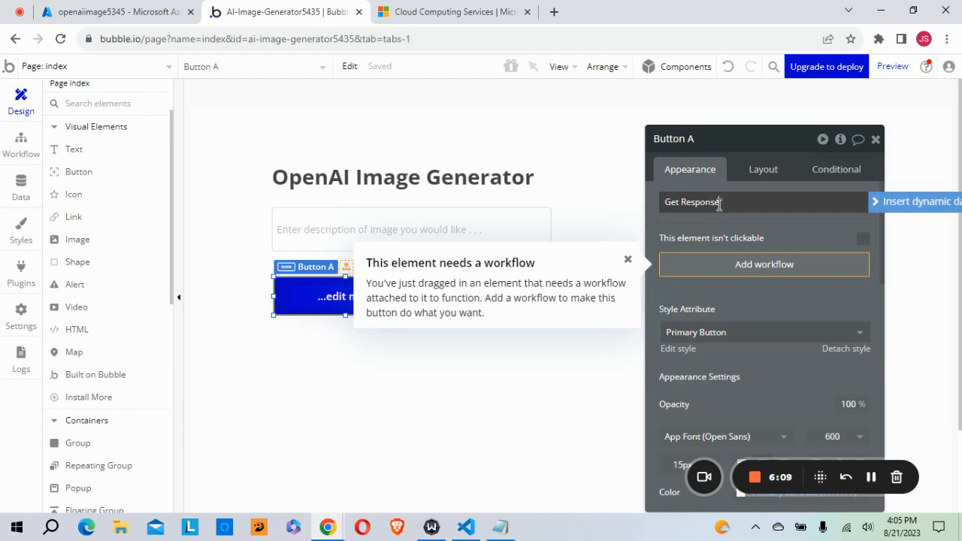
type("se")
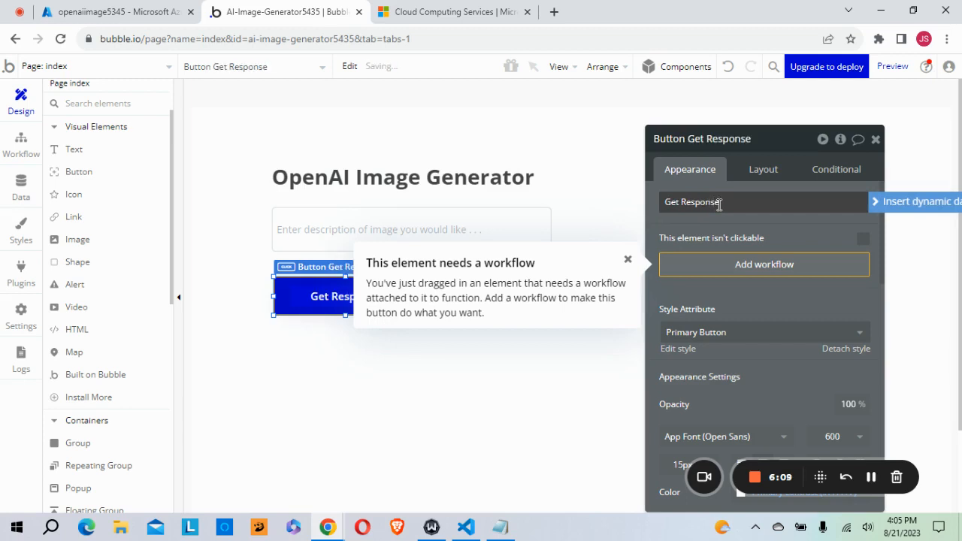
left_click(593, 419)
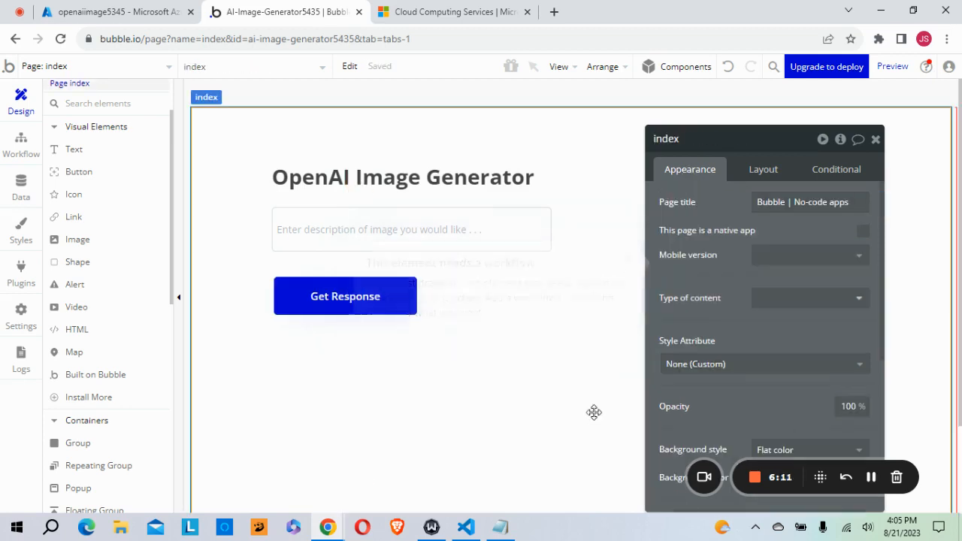
- Narrow the Get Response button to about 163 px wide by pulling in its right edge
left_click(408, 296)
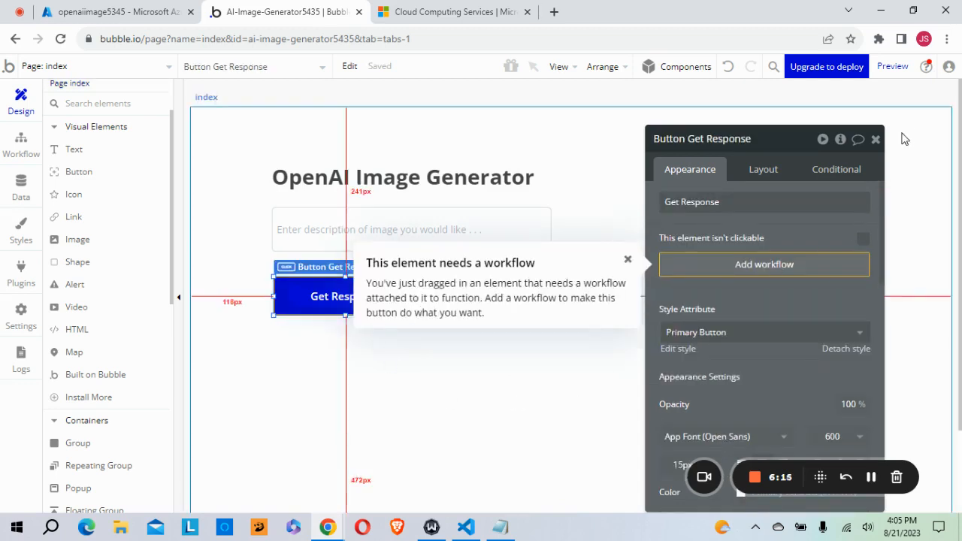
left_click(876, 139)
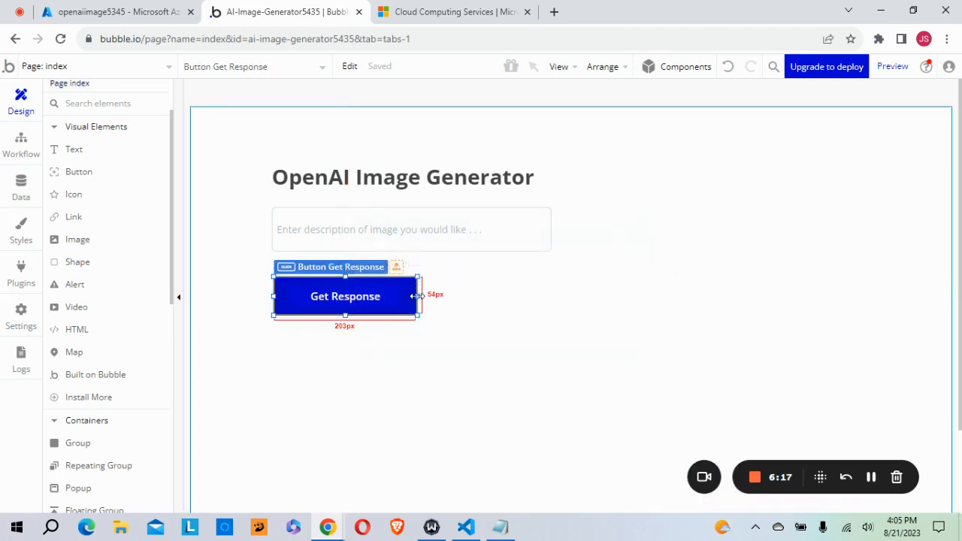
left_click_drag(418, 296, 391, 298)
left_click(514, 357)
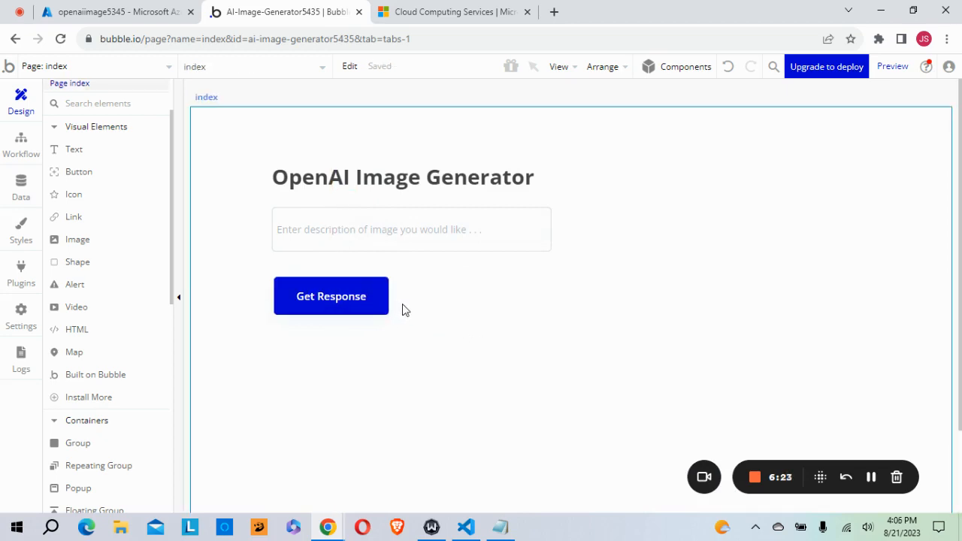
- Move the Get Response button slightly up and left so it aligns with the description input's left edge
left_click(363, 280)
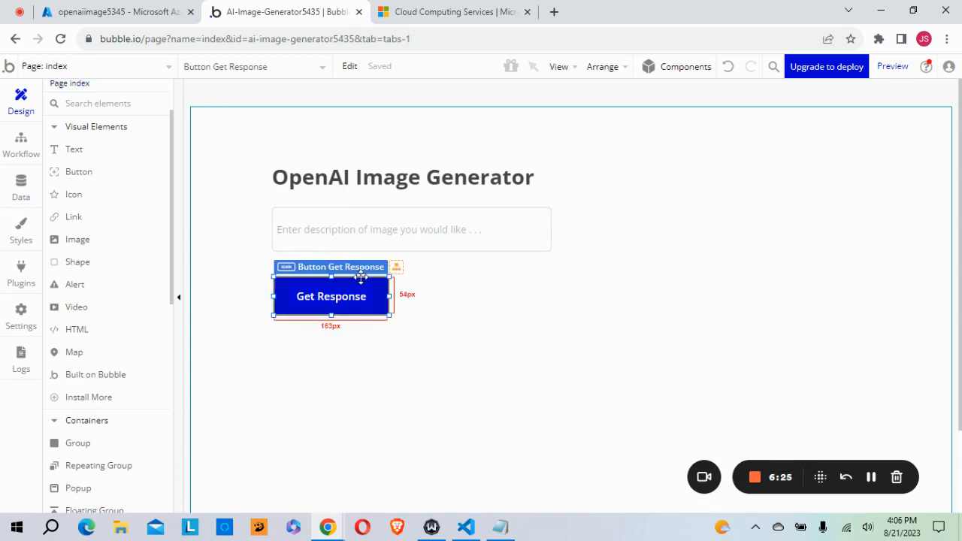
left_click_drag(361, 278, 362, 272)
left_click(582, 329)
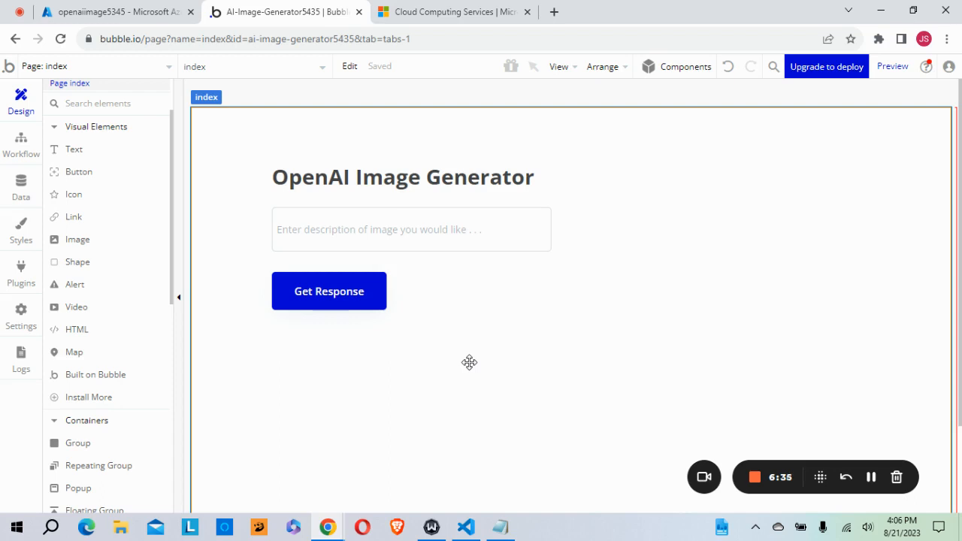
- Draw an image element about 119 px from the page's left edge and 312 px from its top, and enlarge it slightly
left_click(77, 239)
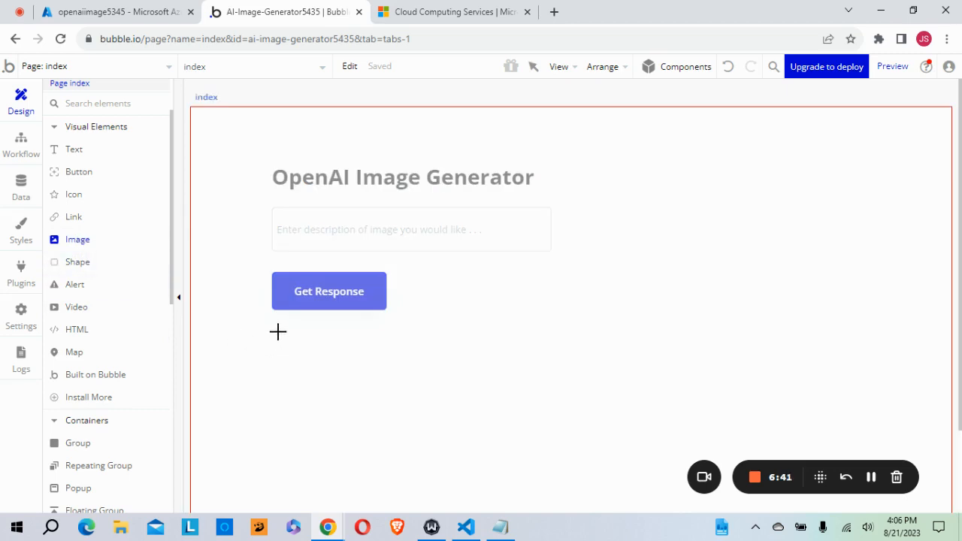
left_click_drag(275, 327, 540, 507)
scroll(602, 453, "down", 1)
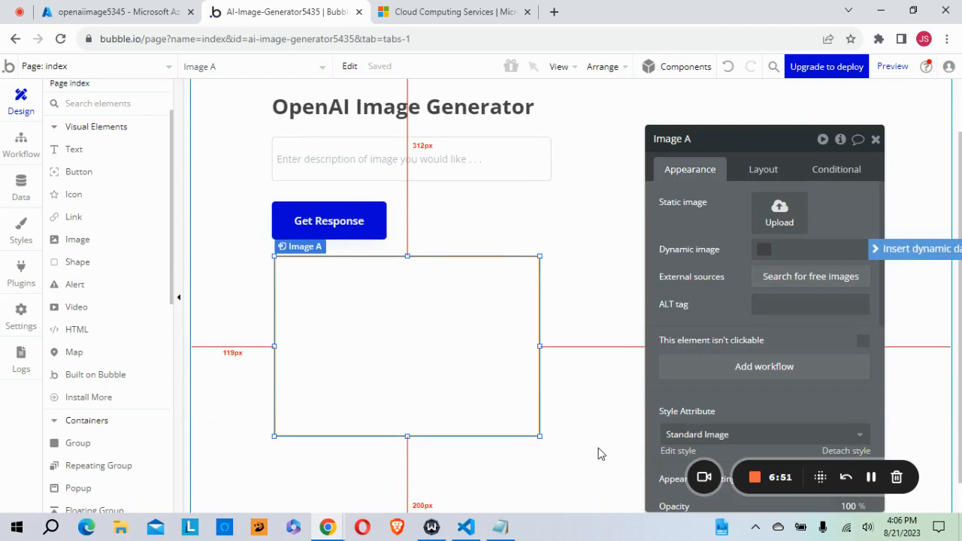
left_click_drag(540, 436, 549, 468)
left_click(604, 436)
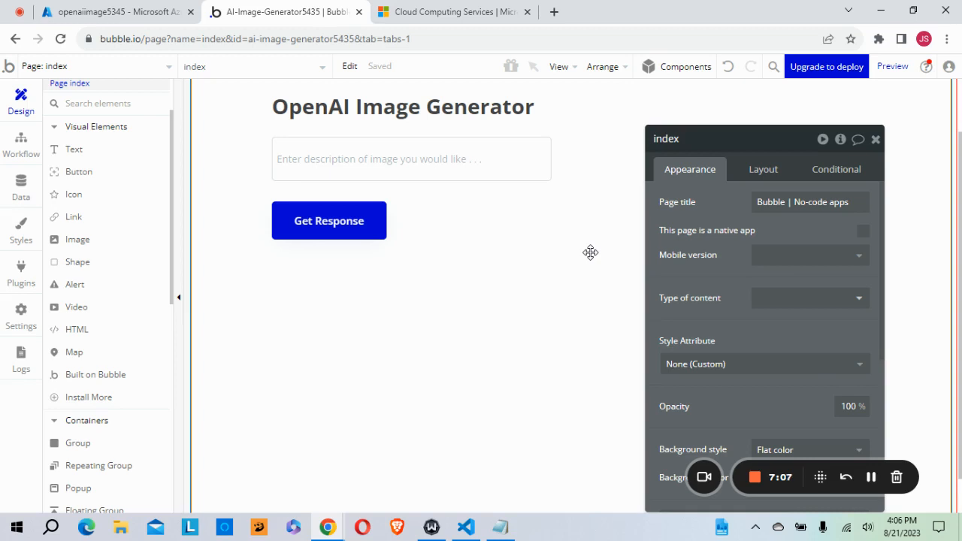
left_click(876, 139)
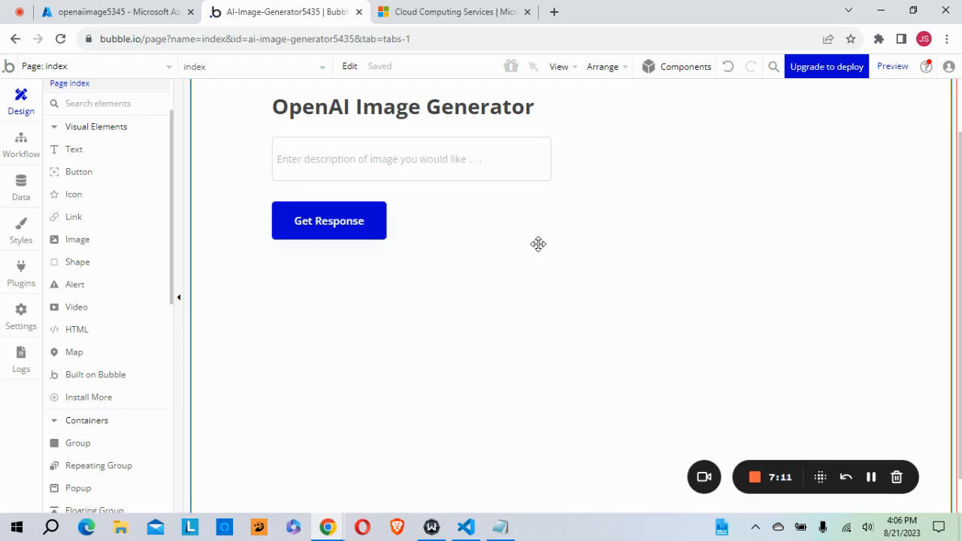
- Add a workflow that runs when the Get Response button is clicked
left_click(359, 225)
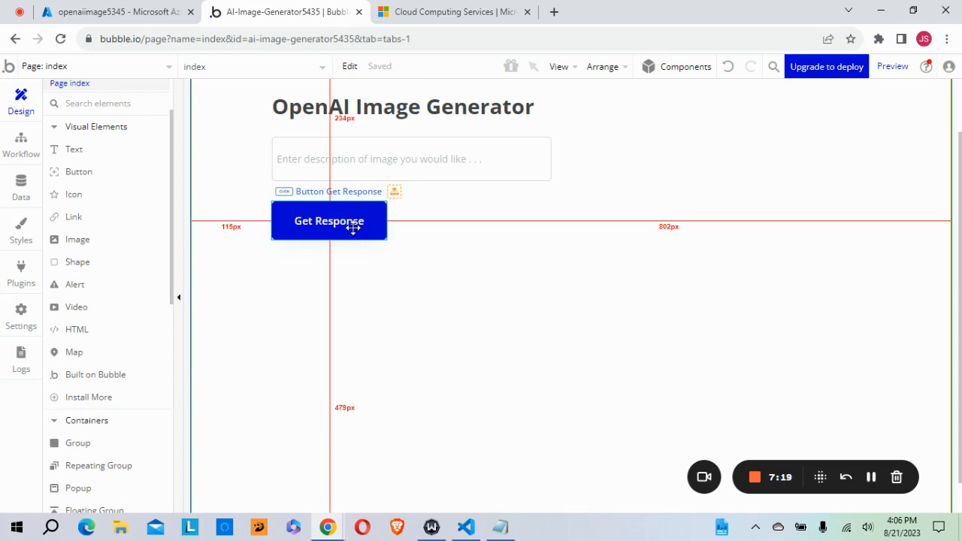
left_click(376, 229)
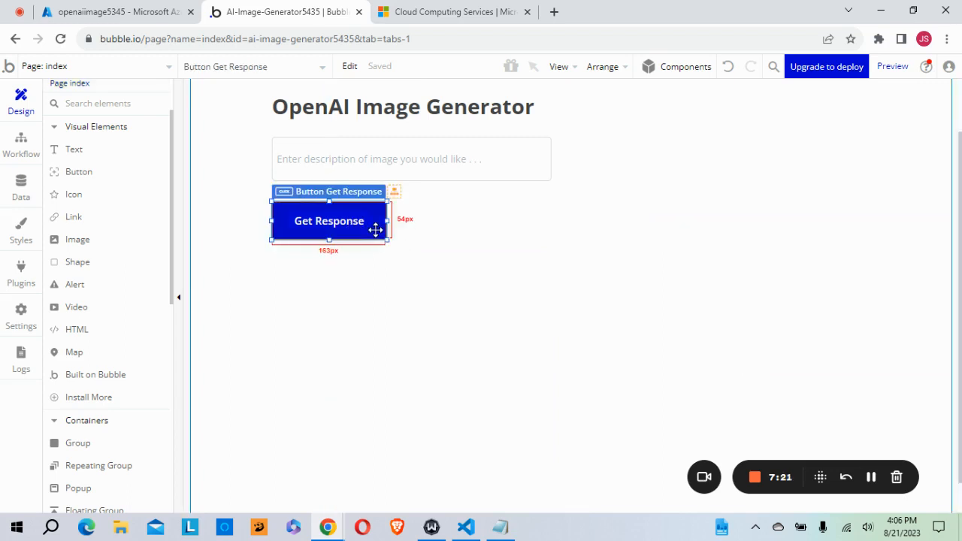
double_click(378, 227)
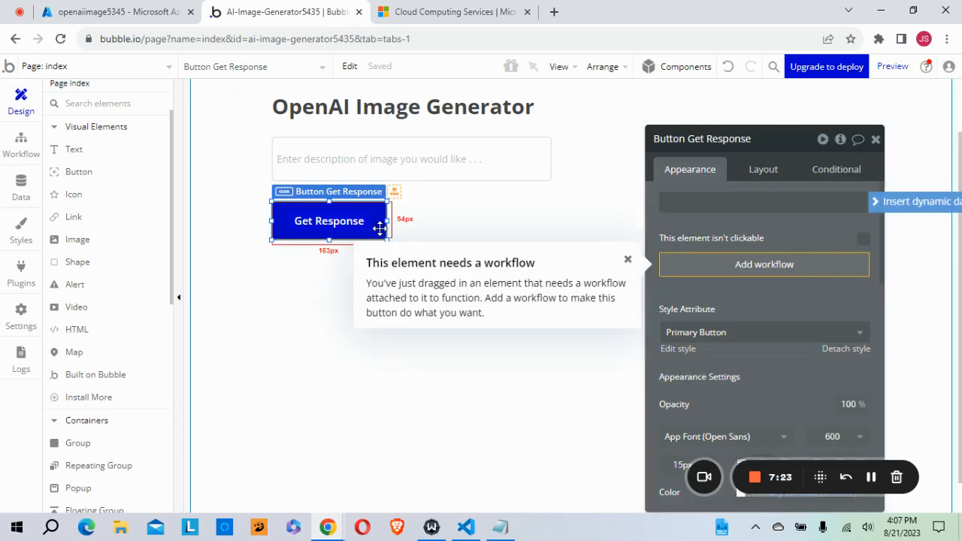
left_click(774, 268)
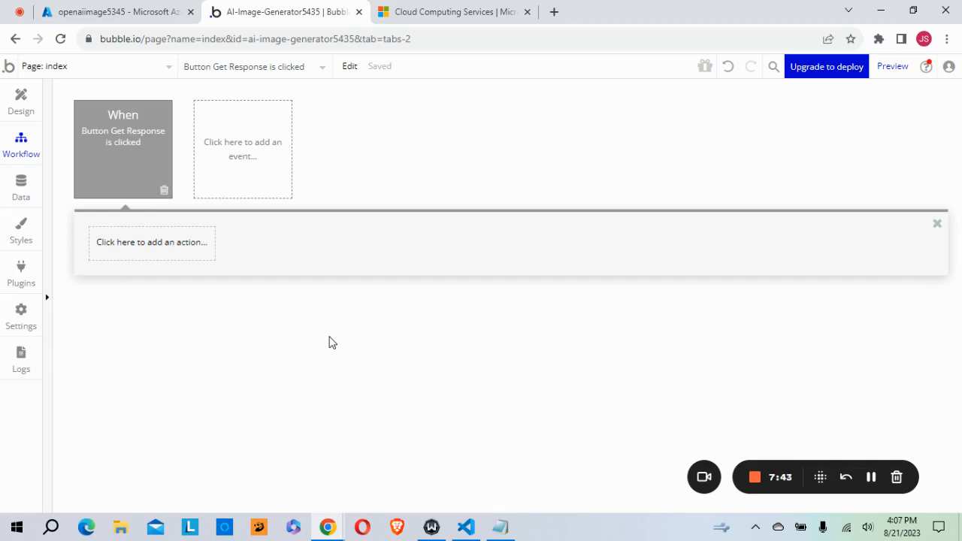
- Add a new API entry to the installed API Connector plugin
left_click(23, 270)
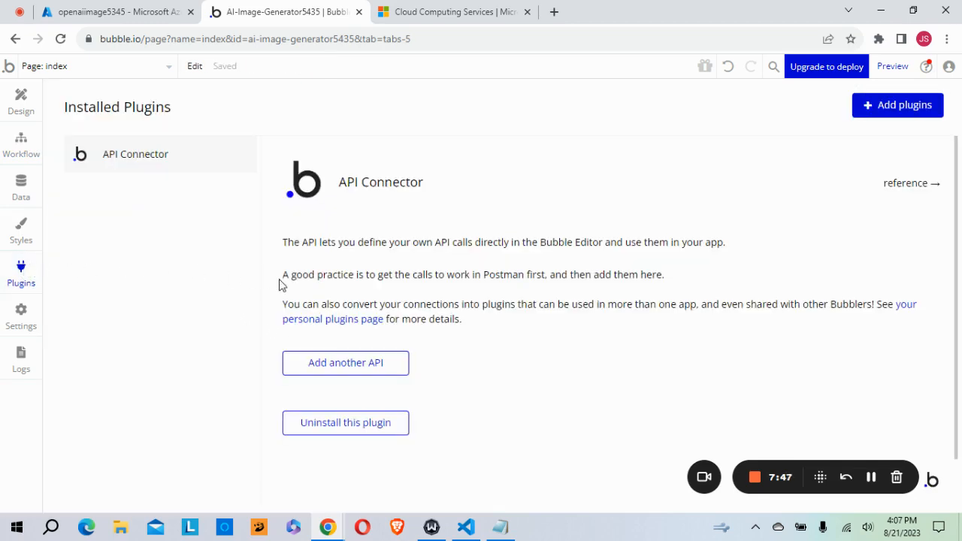
left_click(369, 364)
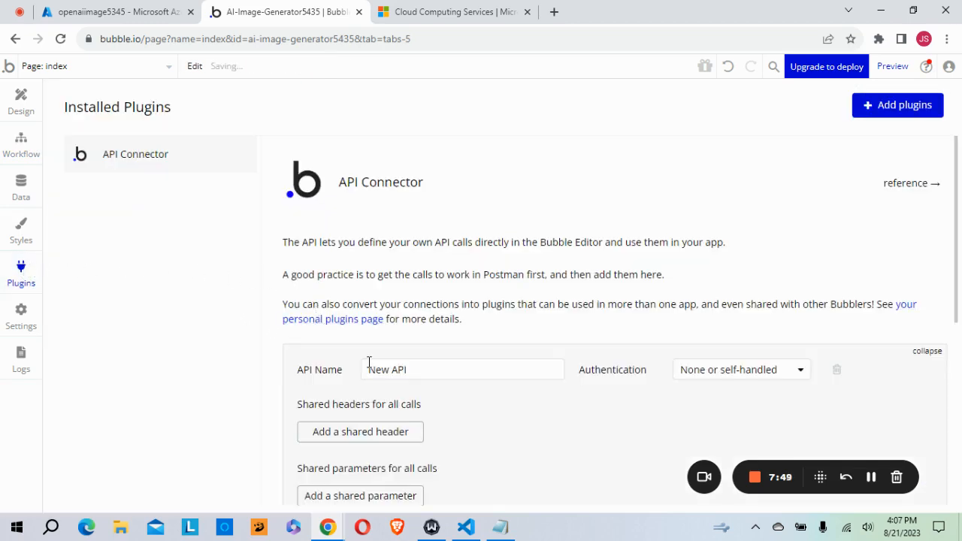
scroll(552, 449, "down", 2)
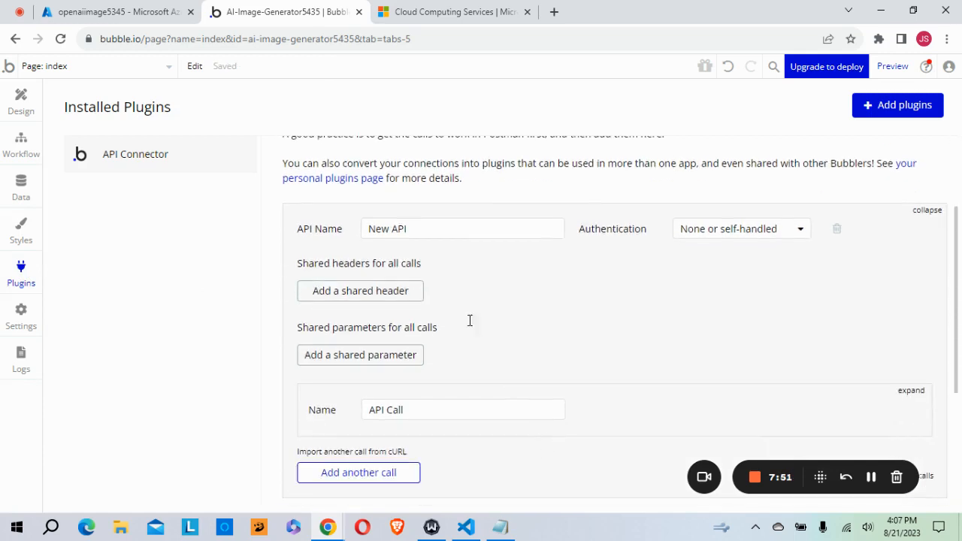
- Rename the new API entry as PrimaryConnector
left_click(413, 230)
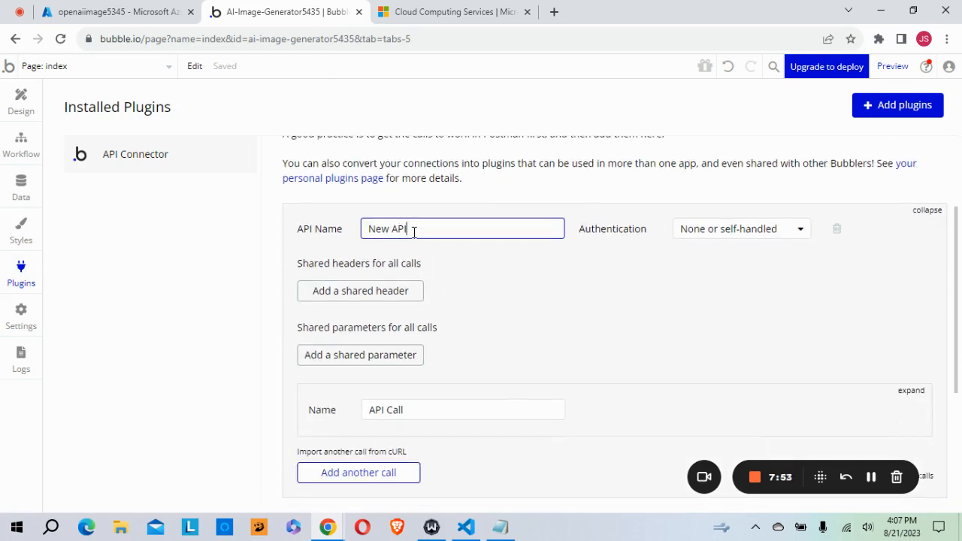
key("BackSpace")
key("BackSpace")
key("BackSpace")
key("BackSpace")
key("BackSpace")
type("Main")
key("BackSpace")
key("BackSpace")
key("BackSpace")
key("BackSpace")
type("PrimaryConnect")
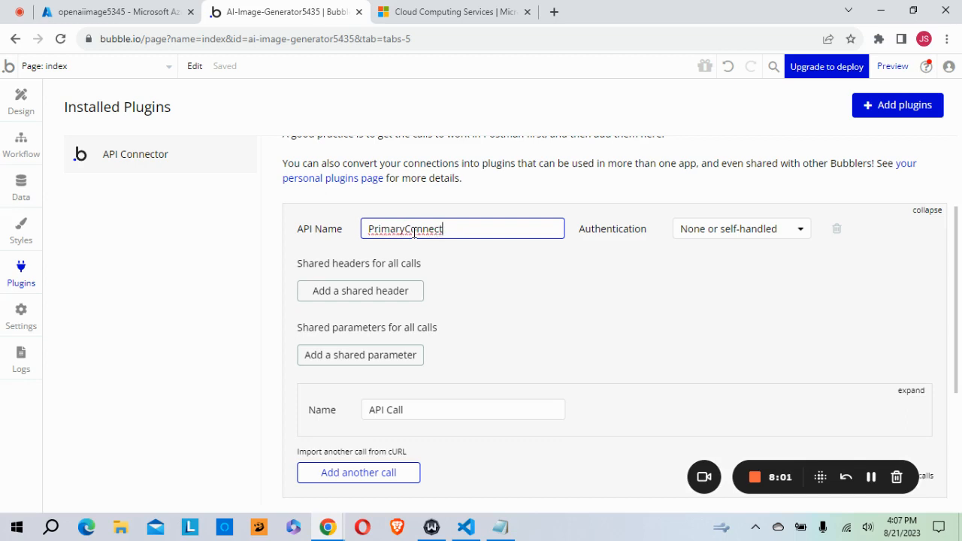
type("or")
scroll(466, 338, "down", 1)
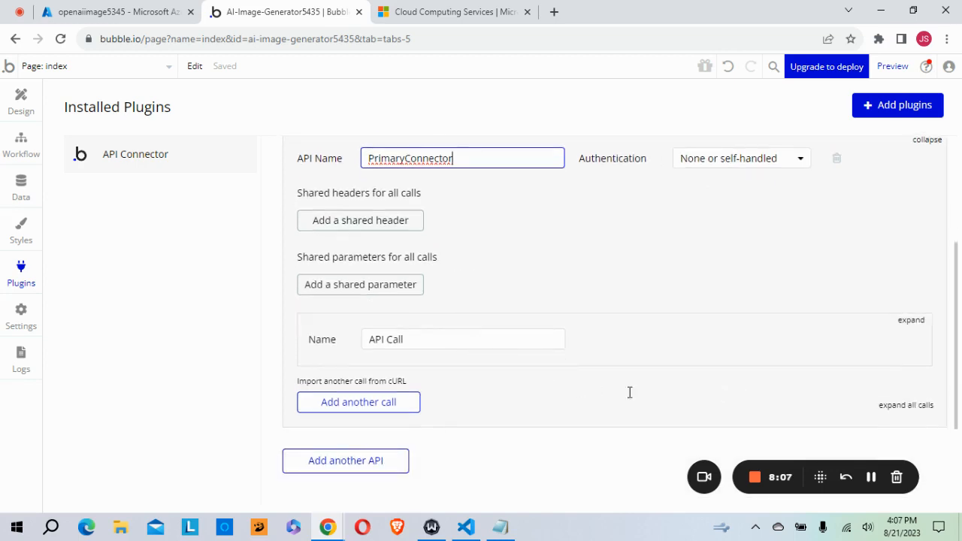
- Expand the new call under PrimaryConnector and rename it as imagegeneratorAI
left_click(911, 321)
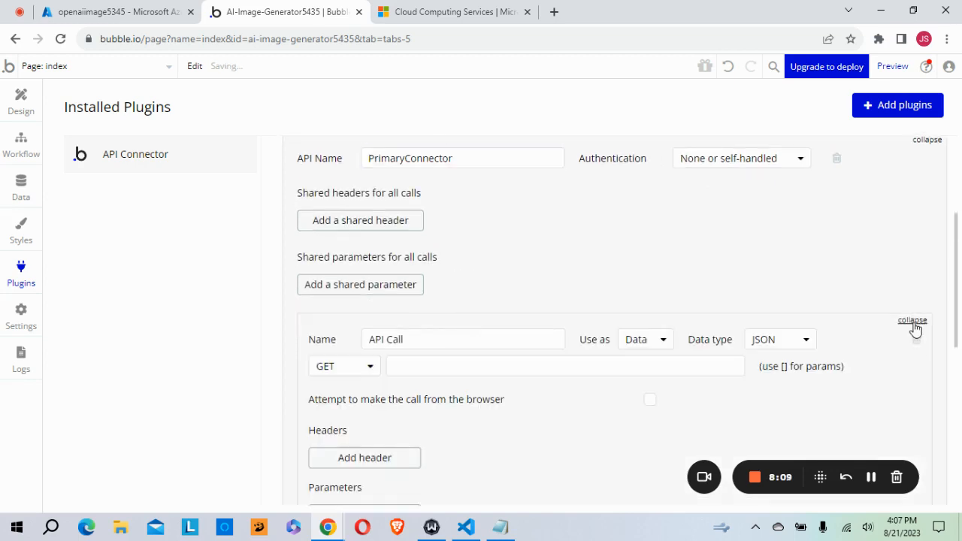
scroll(590, 361, "down", 2)
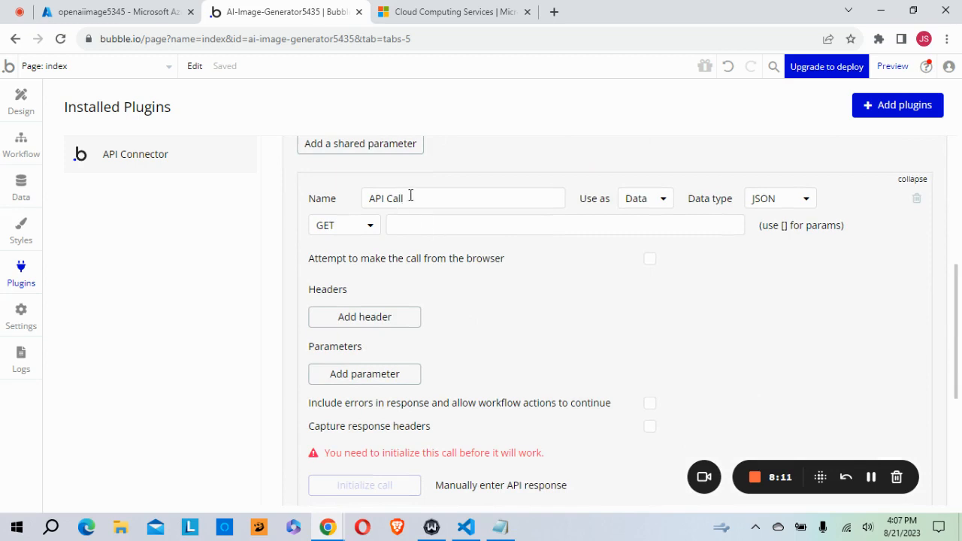
left_click(414, 198)
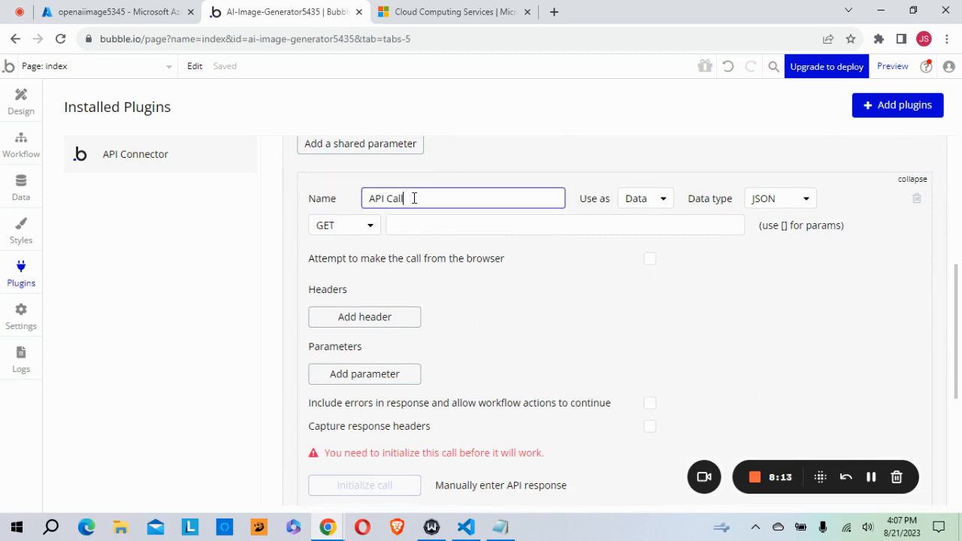
key("BackSpace")
key("BackSpace")
key("BackSpace")
key("BackSpace")
key("BackSpace")
key("BackSpace")
type("imagegenerato")
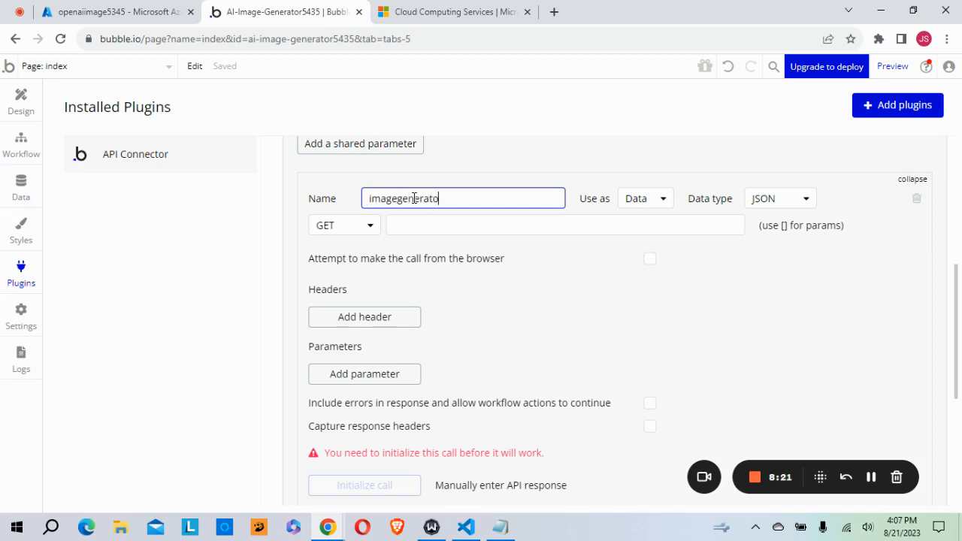
type("rAPI")
key("BackSpace")
key("BackSpace")
left_click(268, 268)
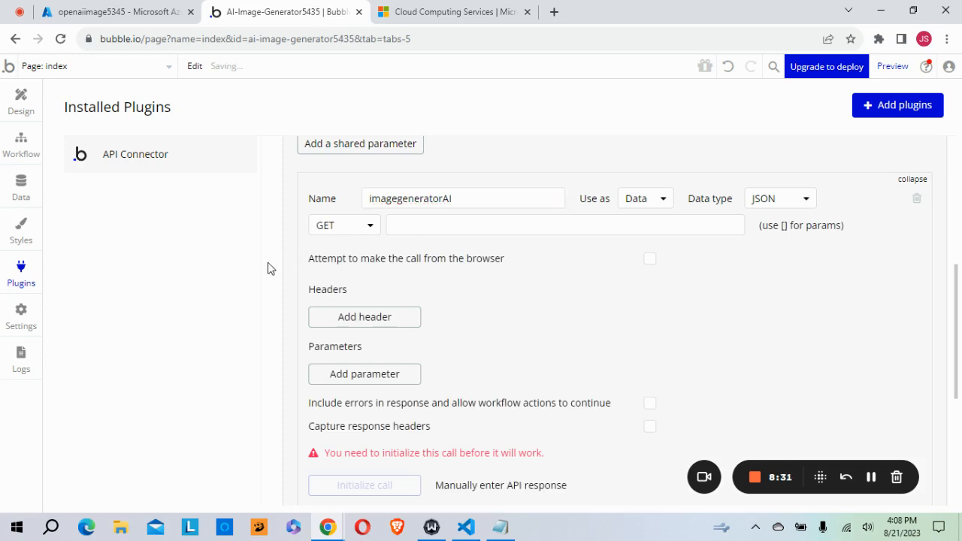
- Configure the imagegeneratorAI call as a POST request used as an Action with the Text data type
left_click(369, 227)
left_click(335, 271)
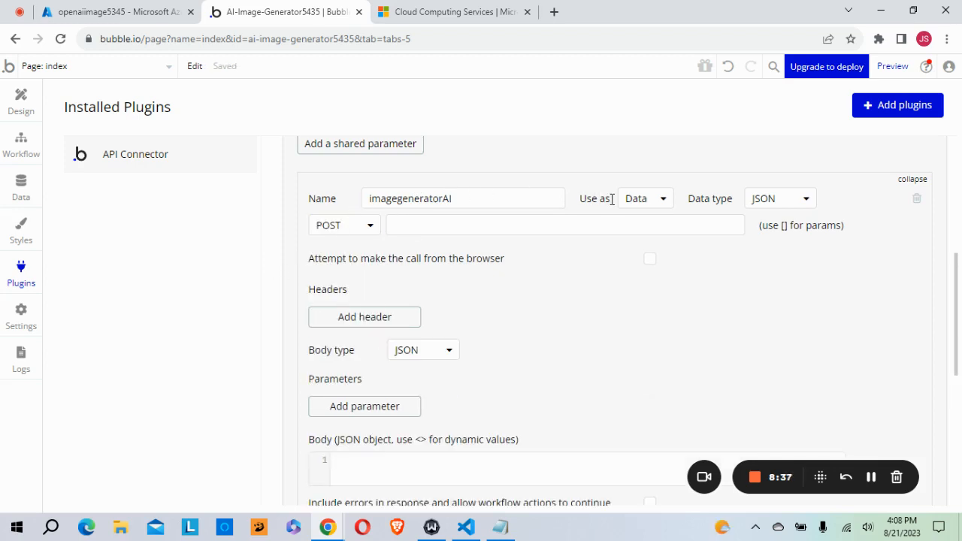
left_click(665, 200)
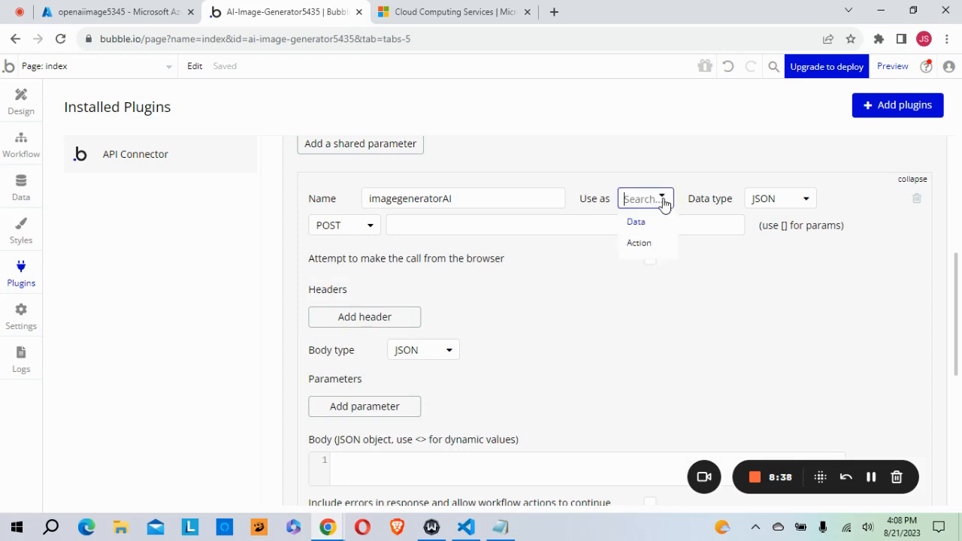
left_click(639, 244)
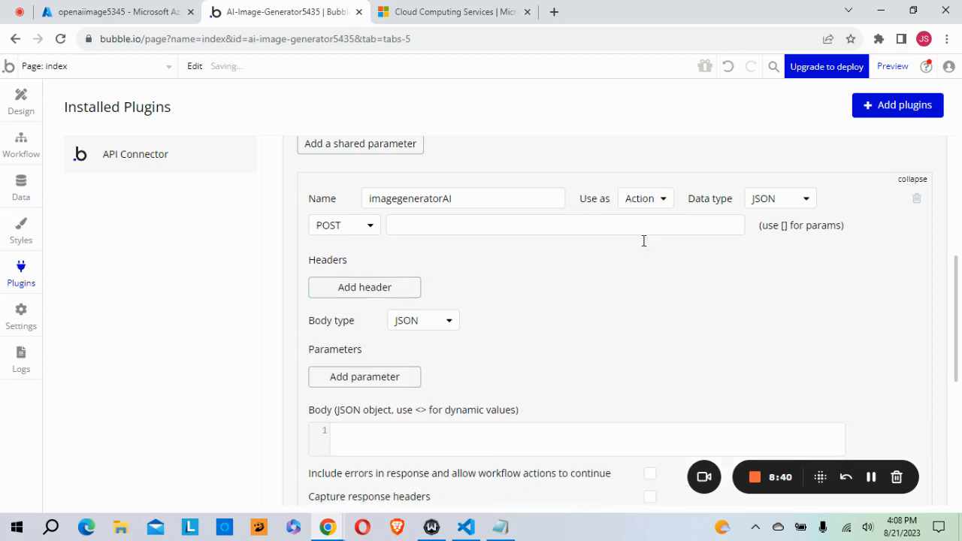
left_click(807, 201)
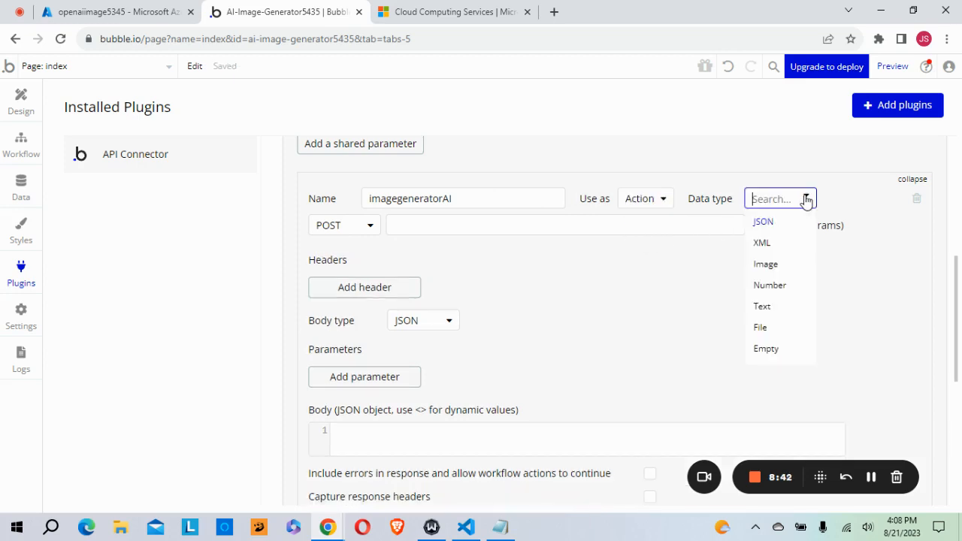
left_click(764, 307)
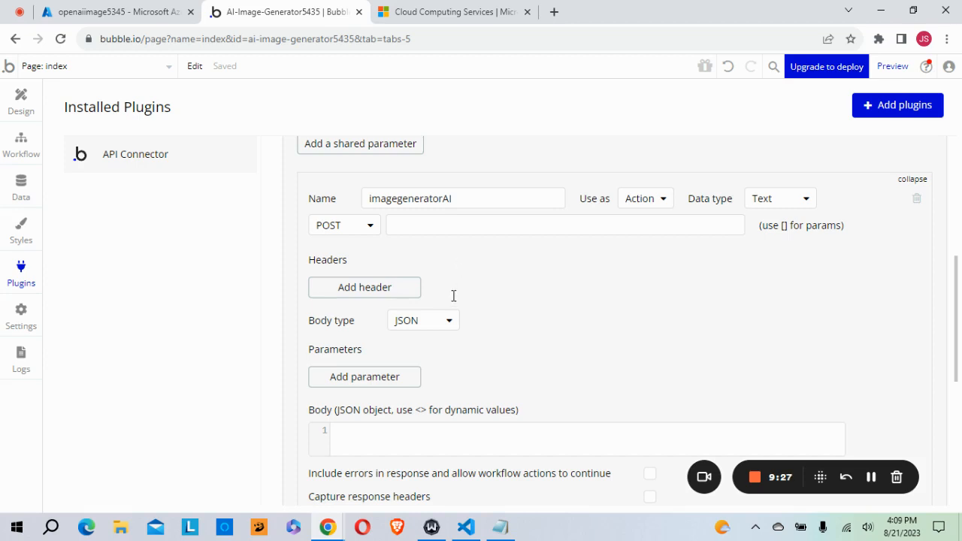
- Examine the OpenAI image creation call and response formatting in __init__.py in Visual Studio Code, and return to Bubble
left_click(468, 531)
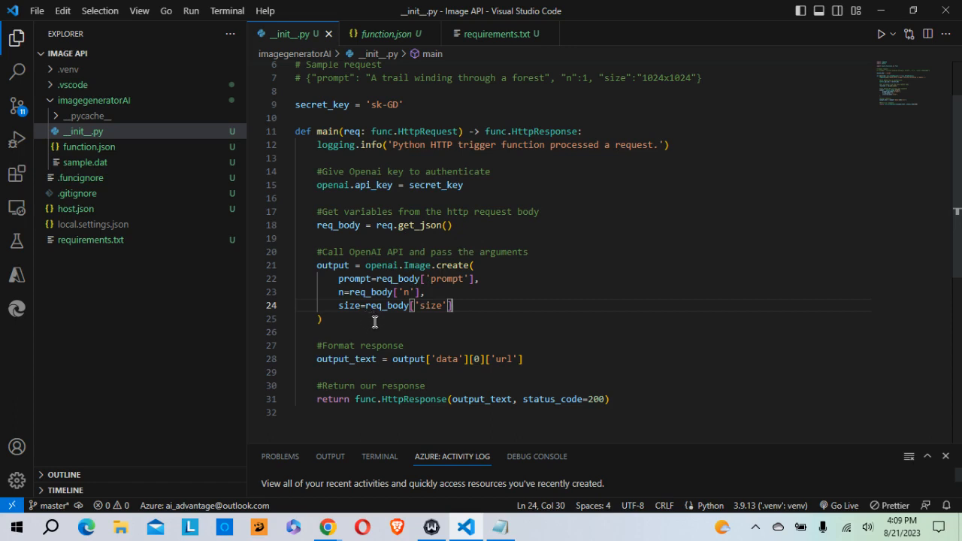
left_click_drag(368, 319, 294, 272)
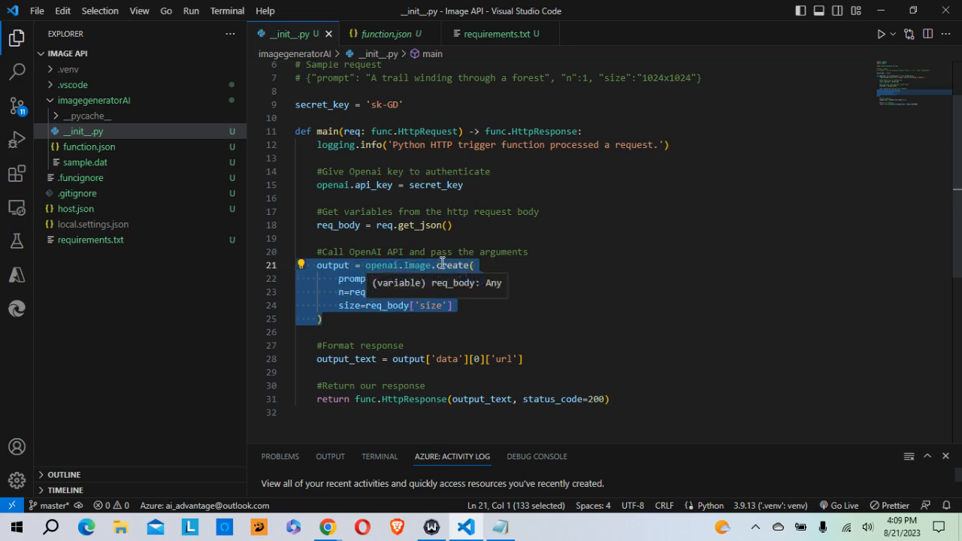
left_click(520, 335)
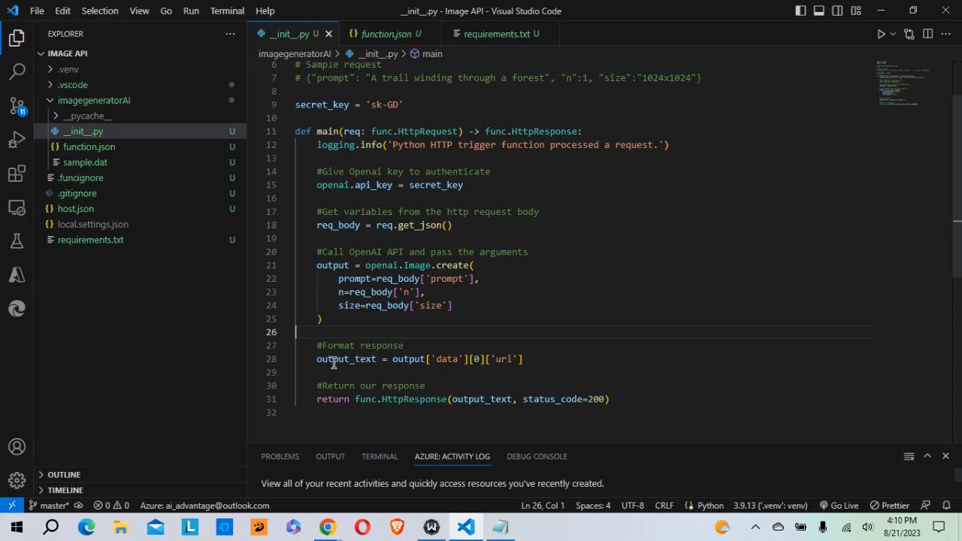
mouse_move(415, 362)
left_click_drag(546, 361, 298, 269)
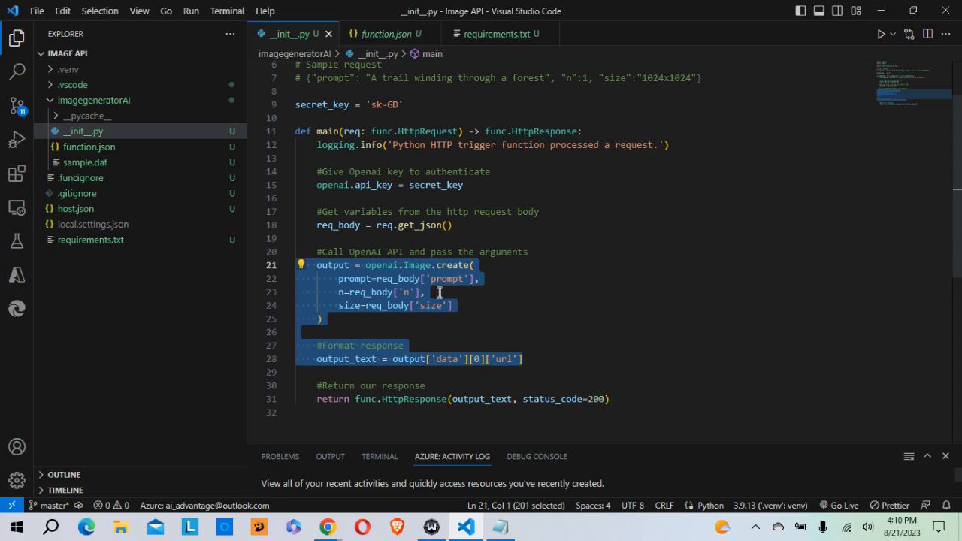
left_click(328, 526)
left_click(256, 473)
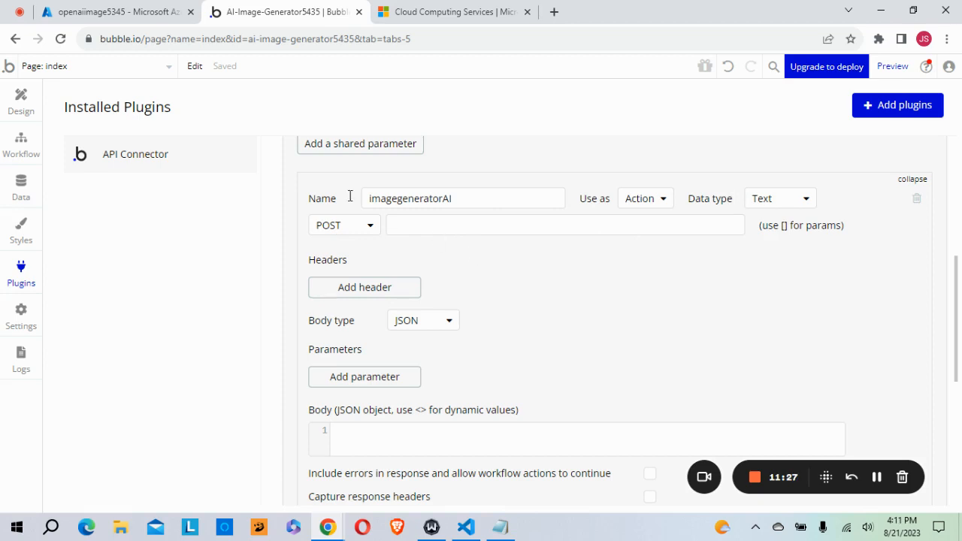
- Switch to the Azure portal and copy the default function URL of imagegeneratorAI in the openaiimage5345 function app
left_click(118, 16)
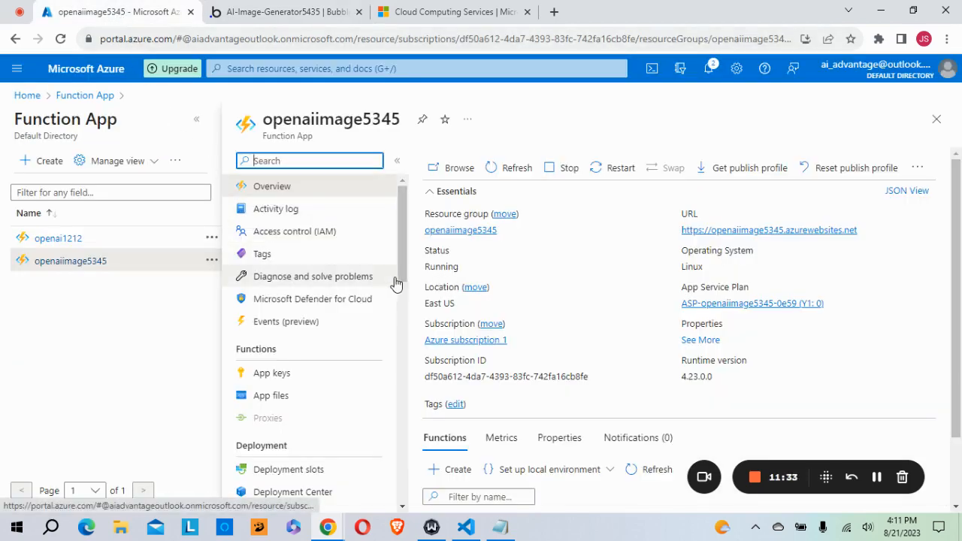
scroll(466, 304, "down", 2)
scroll(478, 322, "up", 2)
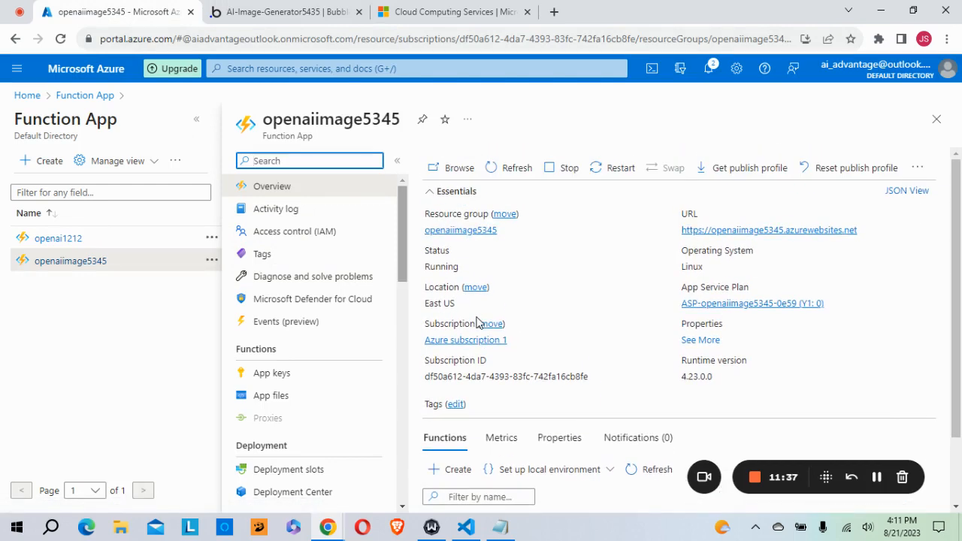
scroll(478, 322, "down", 2)
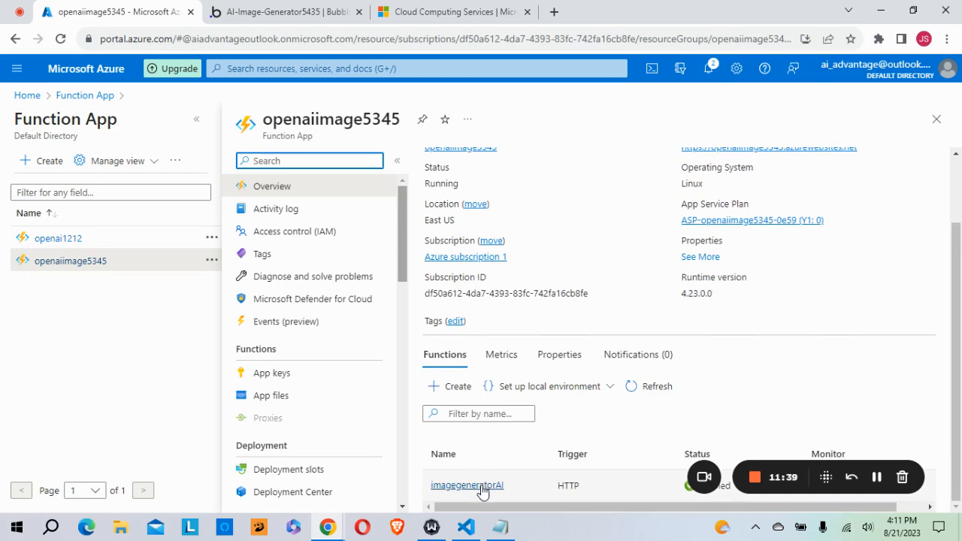
scroll(482, 491, "up", 2)
scroll(486, 486, "down", 2)
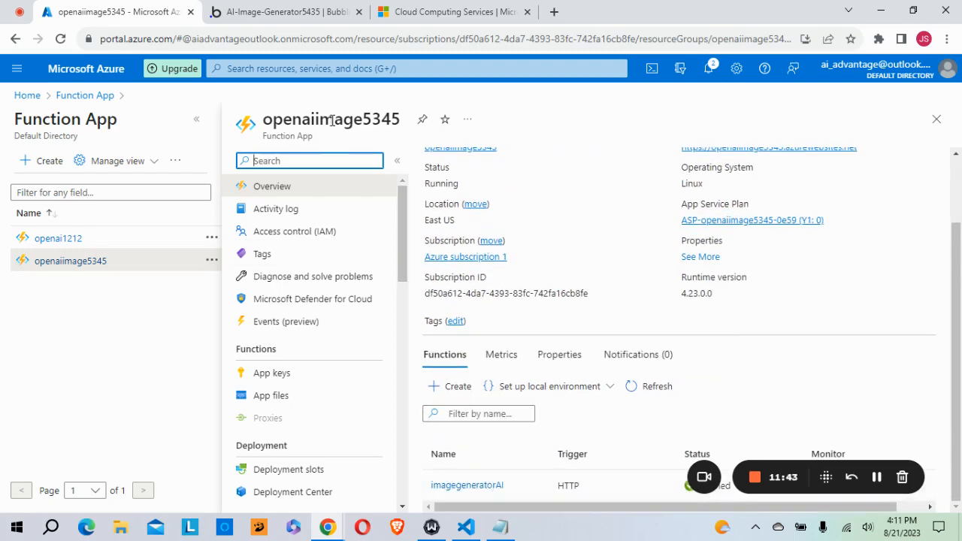
left_click(476, 487)
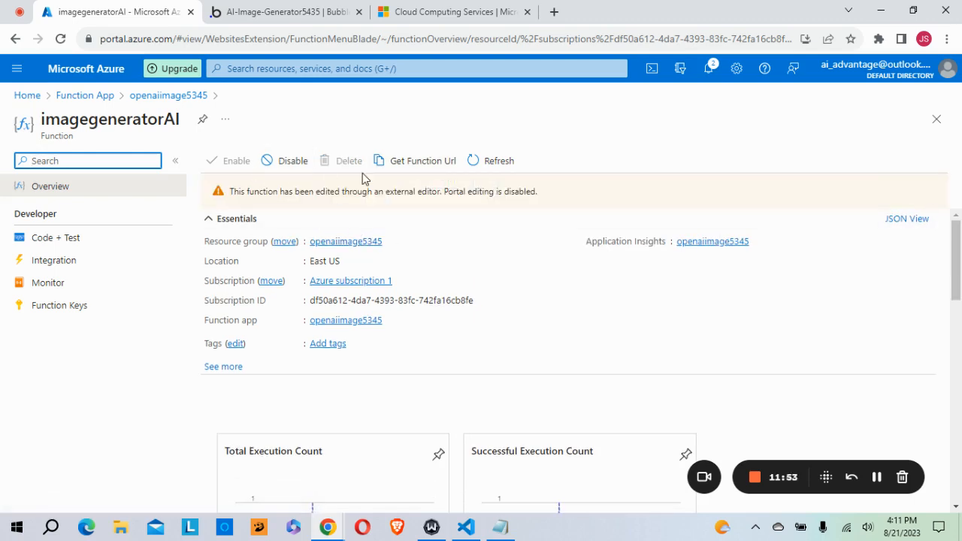
left_click(425, 161)
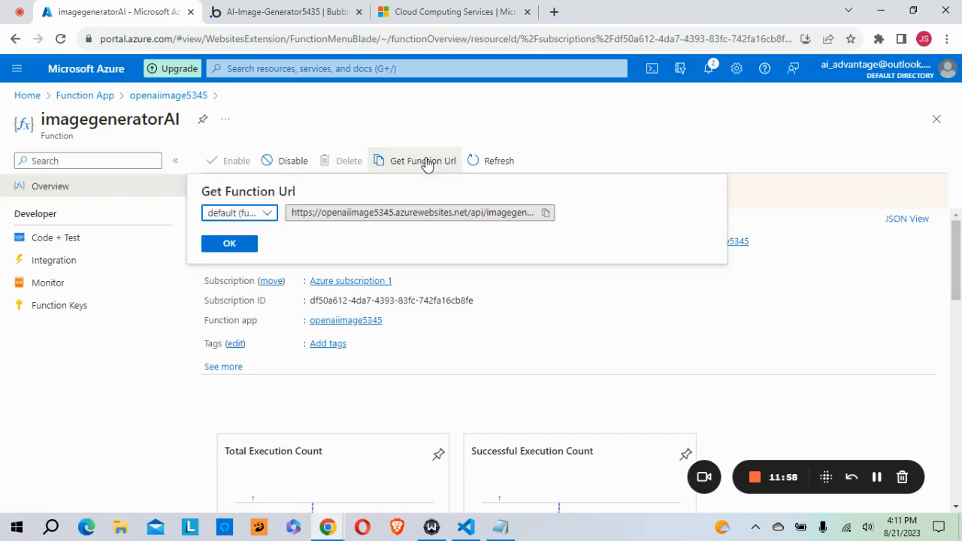
left_click(546, 214)
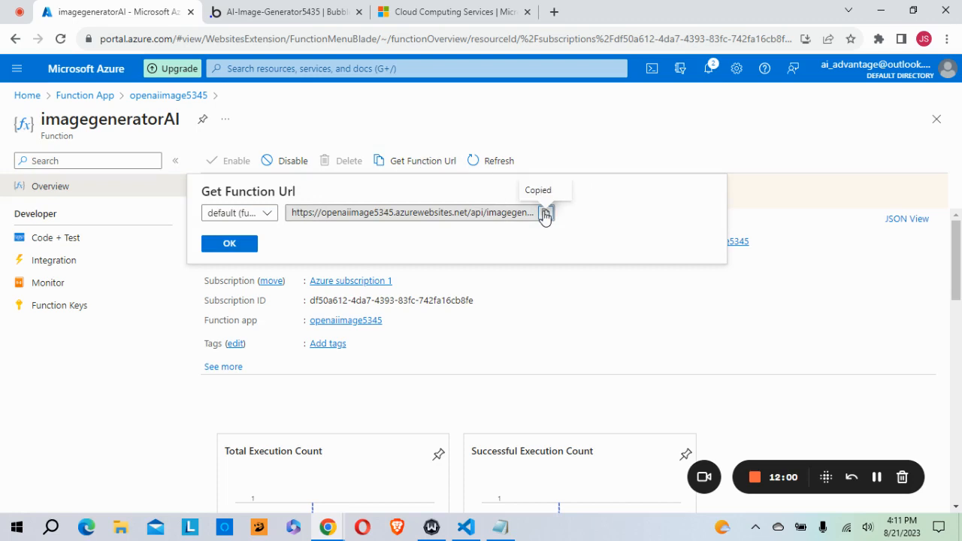
left_click(272, 12)
left_click(430, 223)
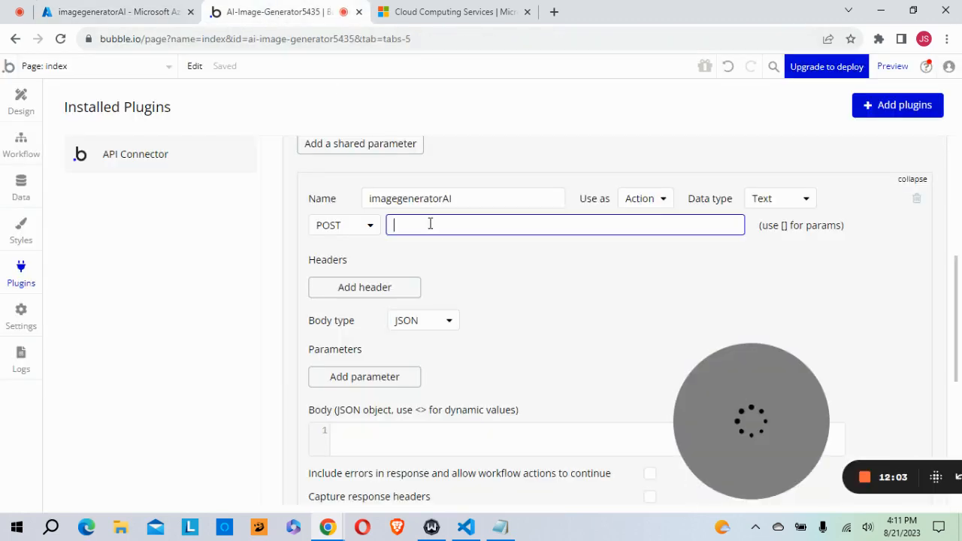
key("ctrl+v")
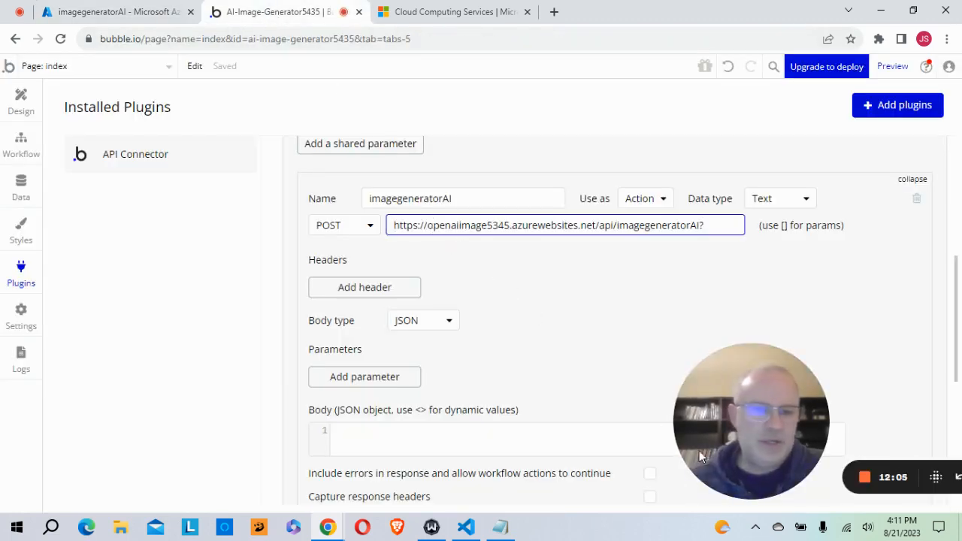
left_click(720, 479)
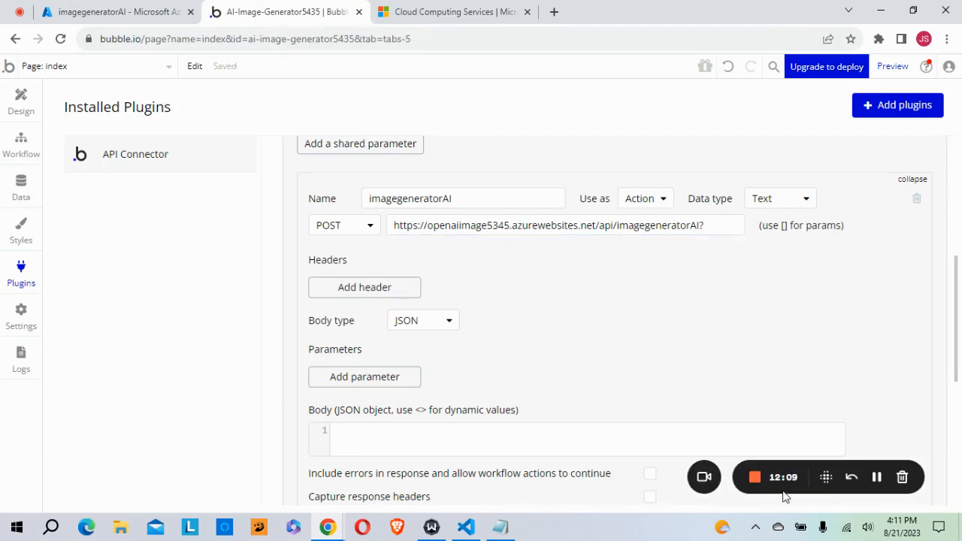
left_click_drag(786, 496, 151, 494)
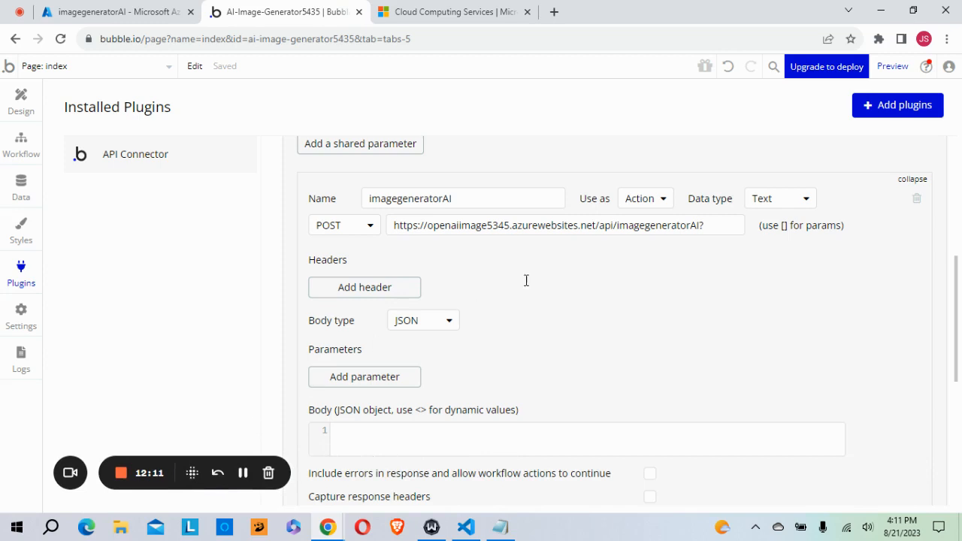
- Set the call's body type to Raw and enter {"prompt": "The sun setting over the ocean", "n":1, "size":"1024x1024"} as its body
scroll(681, 245, "down", 1)
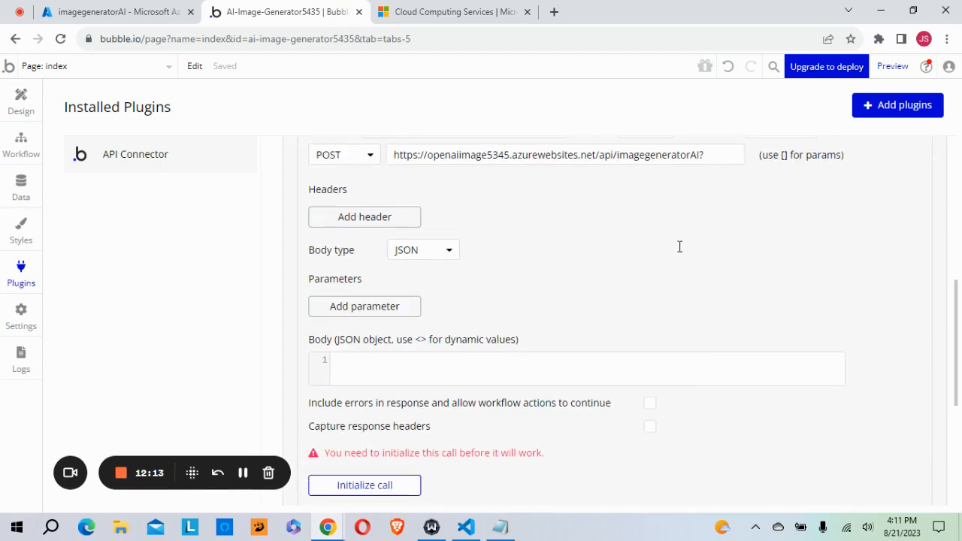
left_click(446, 254)
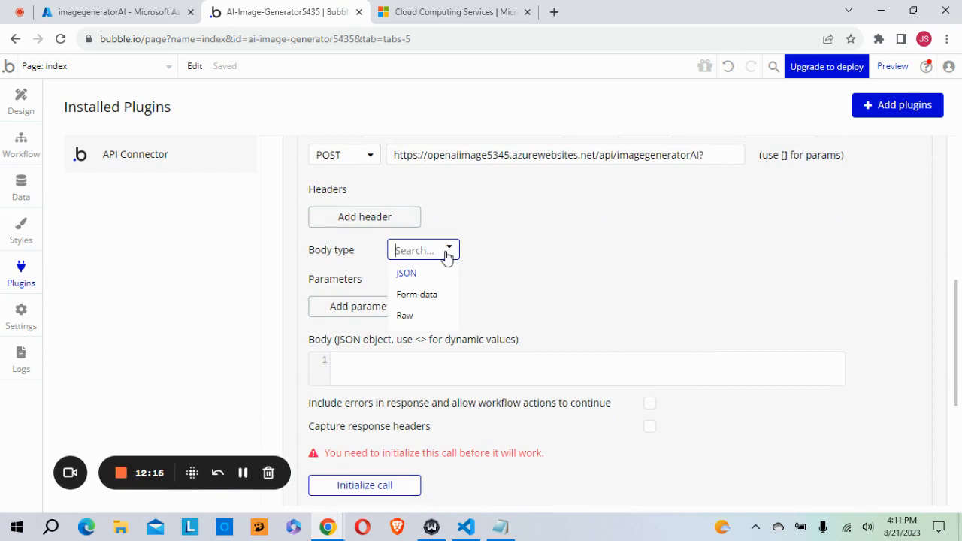
left_click(406, 316)
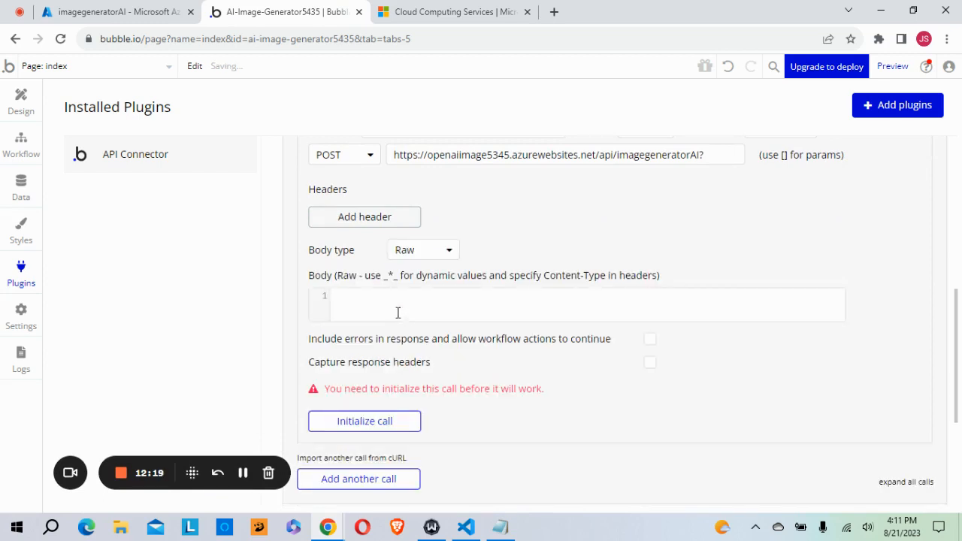
left_click(356, 296)
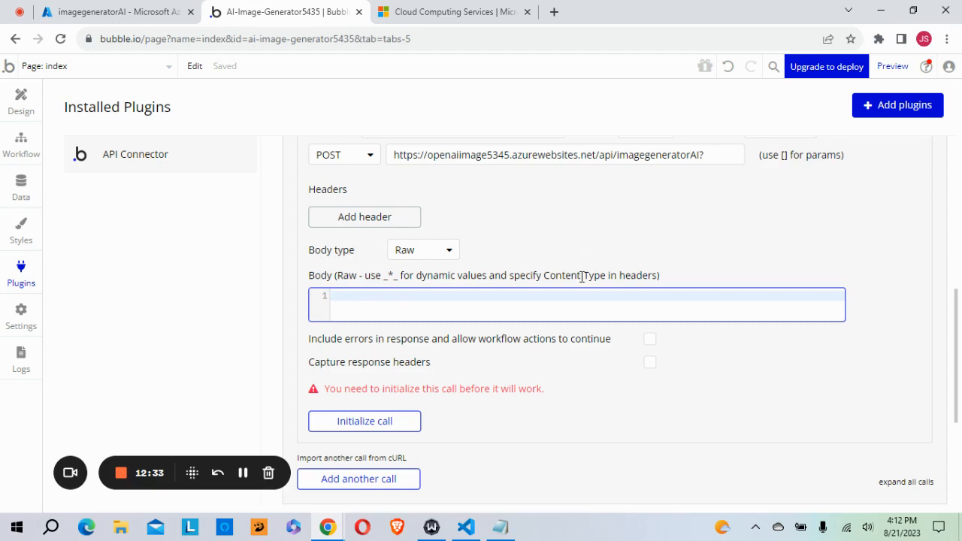
left_click(243, 479)
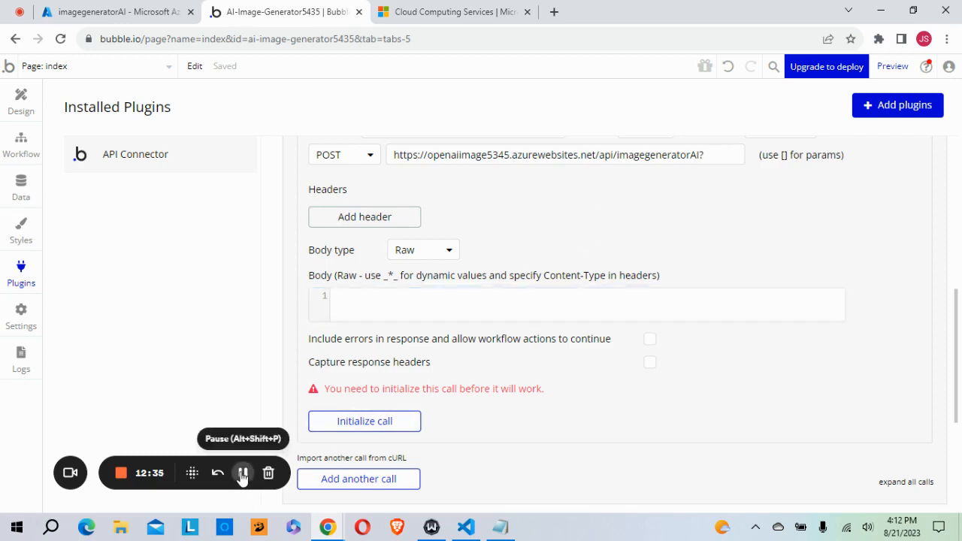
left_click(357, 297)
key("ctrl+v")
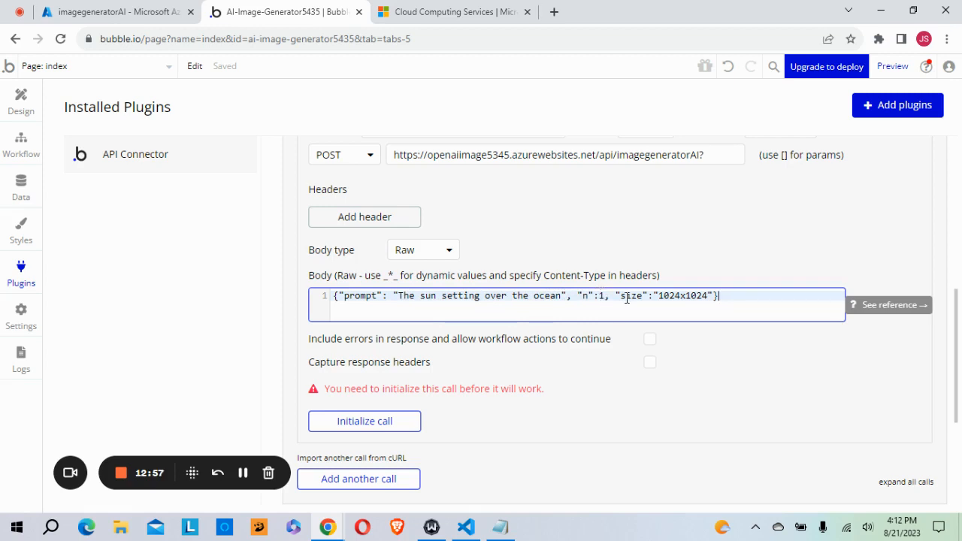
left_click(717, 347)
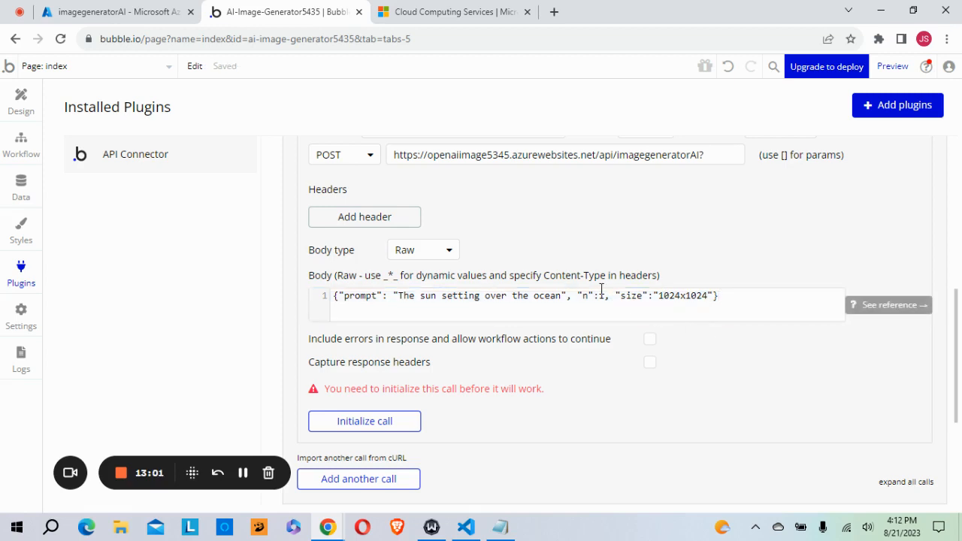
- Initialize the imagegeneratorAI call
scroll(602, 289, "down", 1)
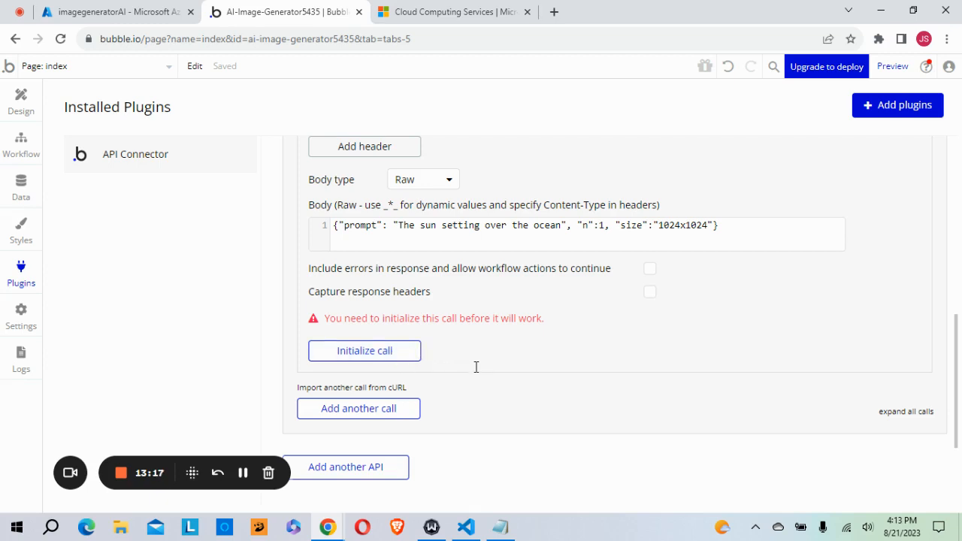
left_click(369, 352)
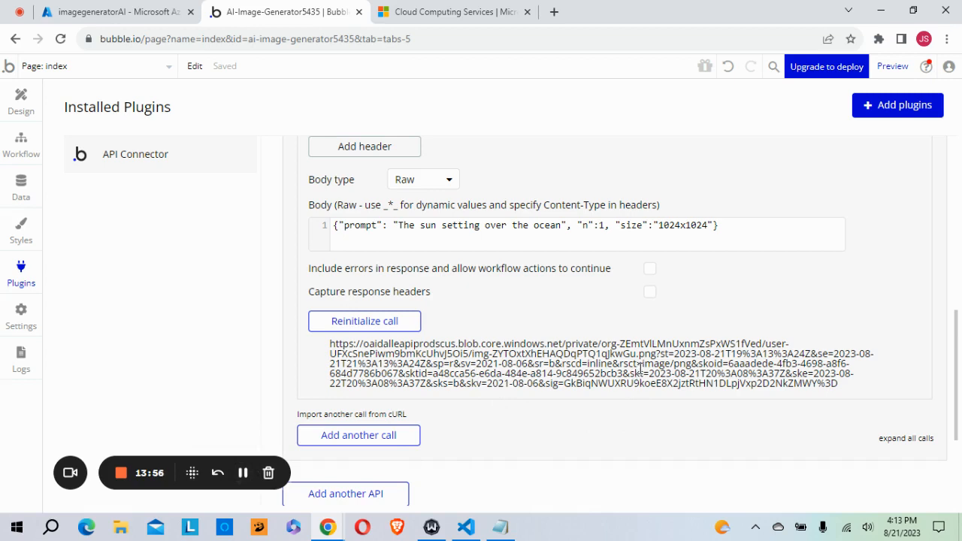
- Open the image URL returned by the imagegeneratorAI call in a separate browser tab and view the image
left_click(243, 474)
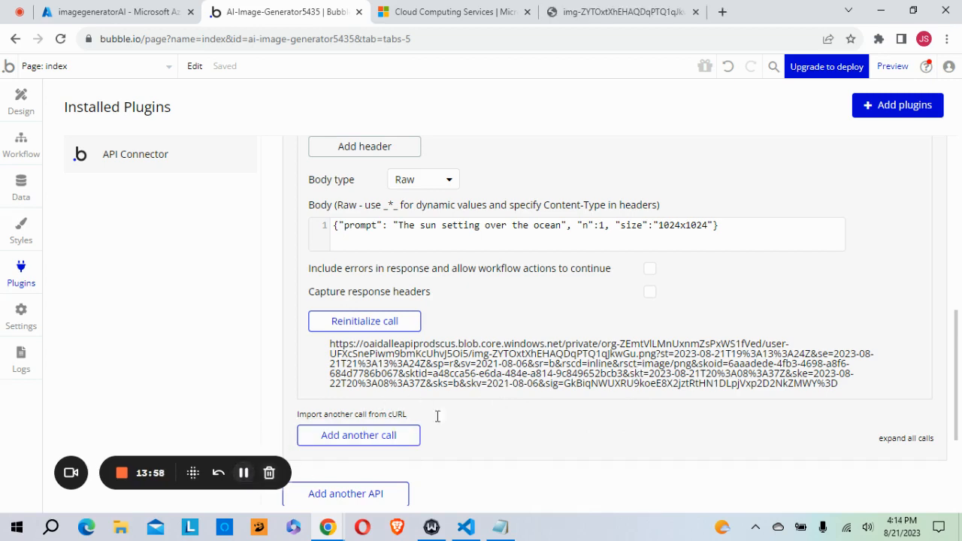
left_click(623, 13)
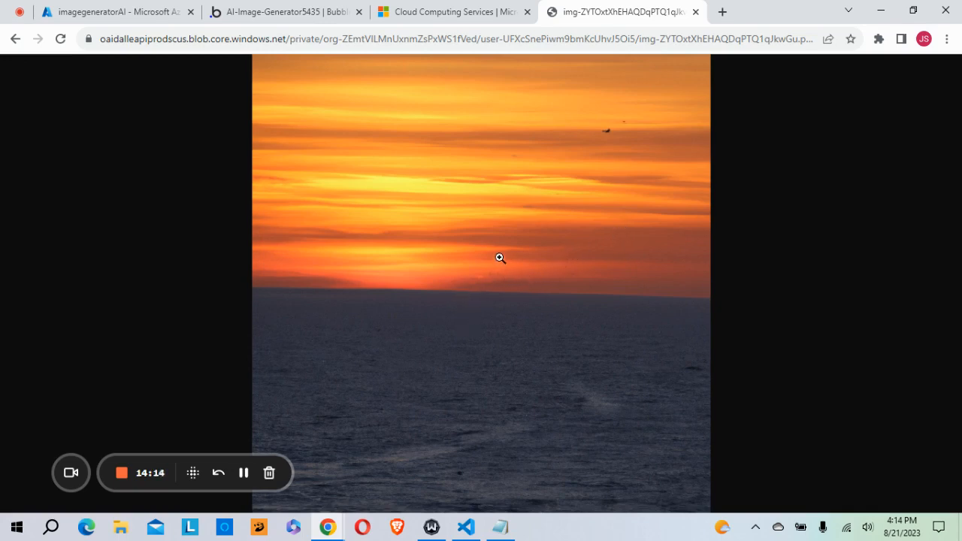
left_click(285, 14)
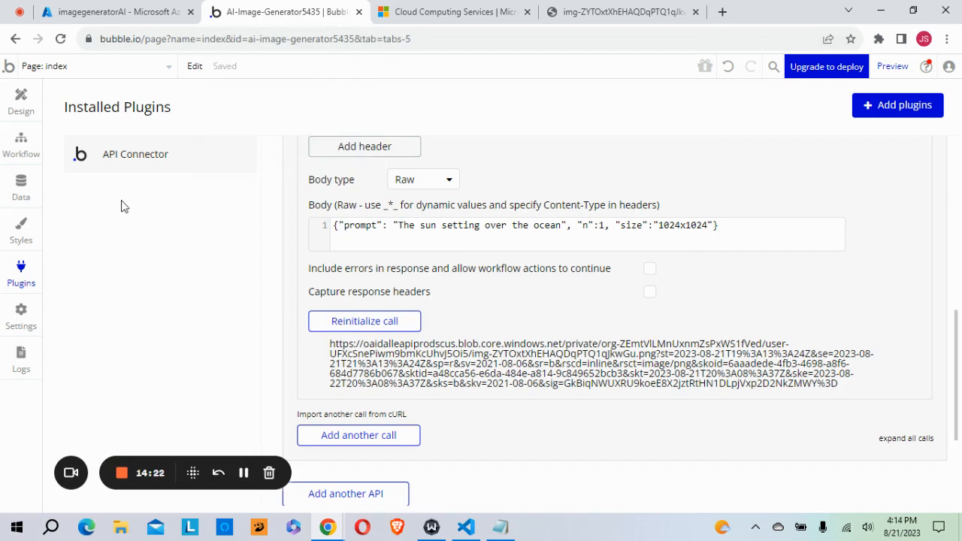
- Add the PrimaryConnector - imagegeneratorAI plugin action as the first action of the Get Response button's workflow and review its body
left_click(20, 143)
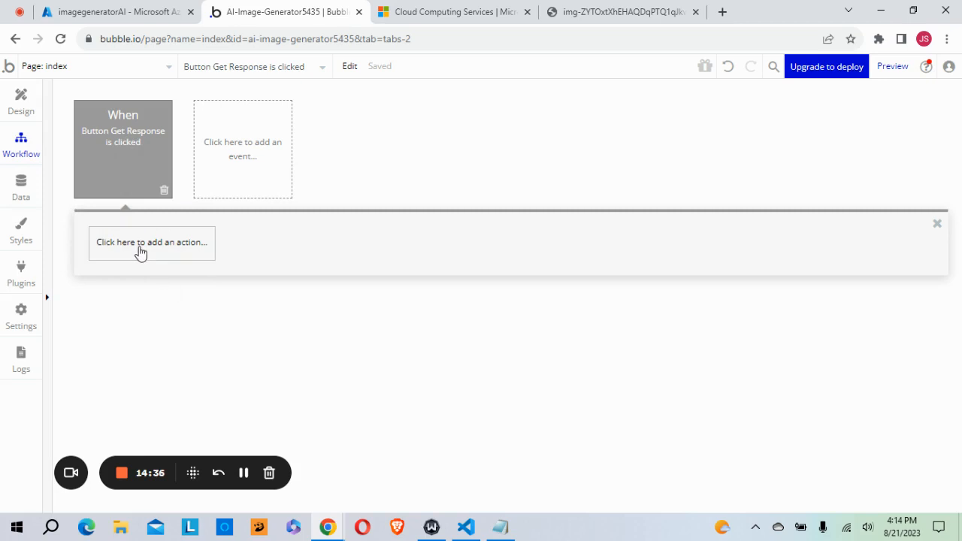
left_click(144, 247)
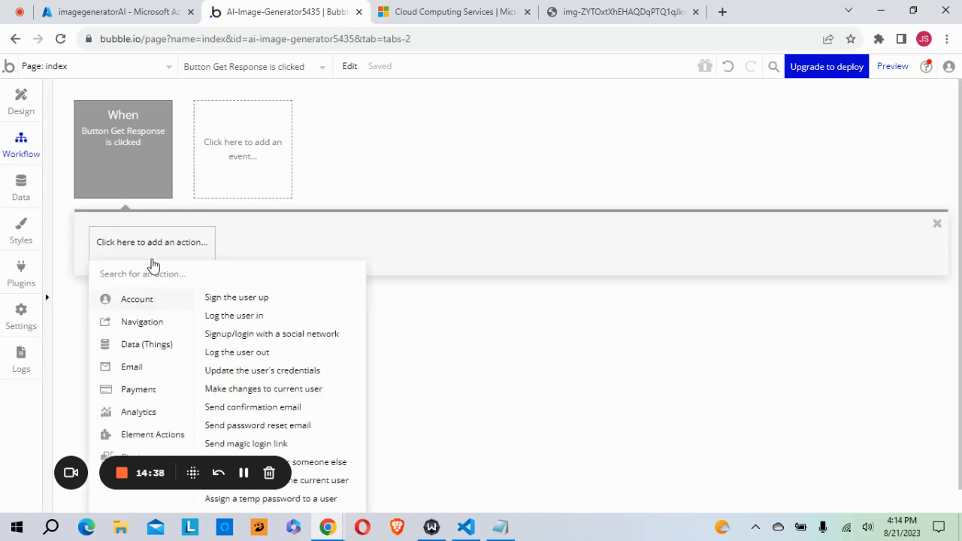
left_click_drag(221, 487, 663, 529)
mouse_move(129, 413)
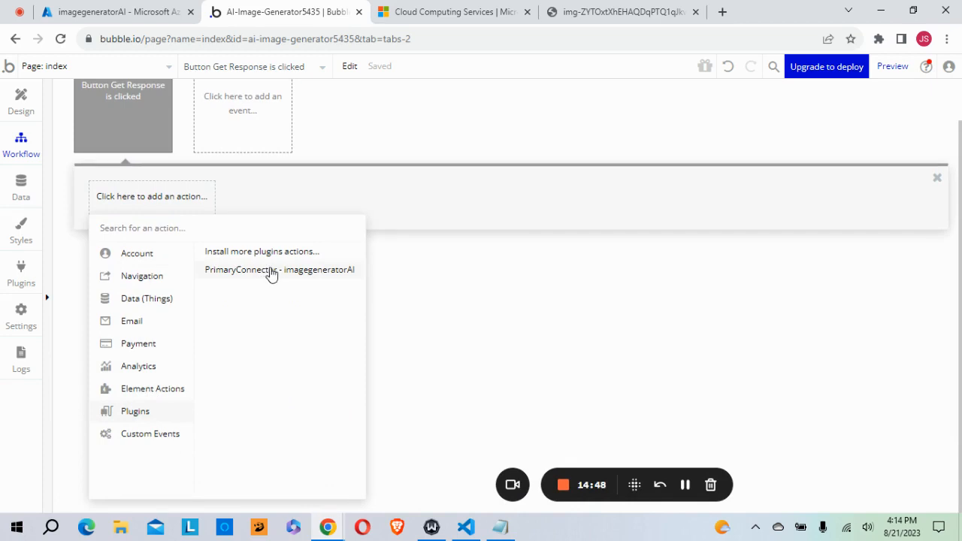
left_click(269, 272)
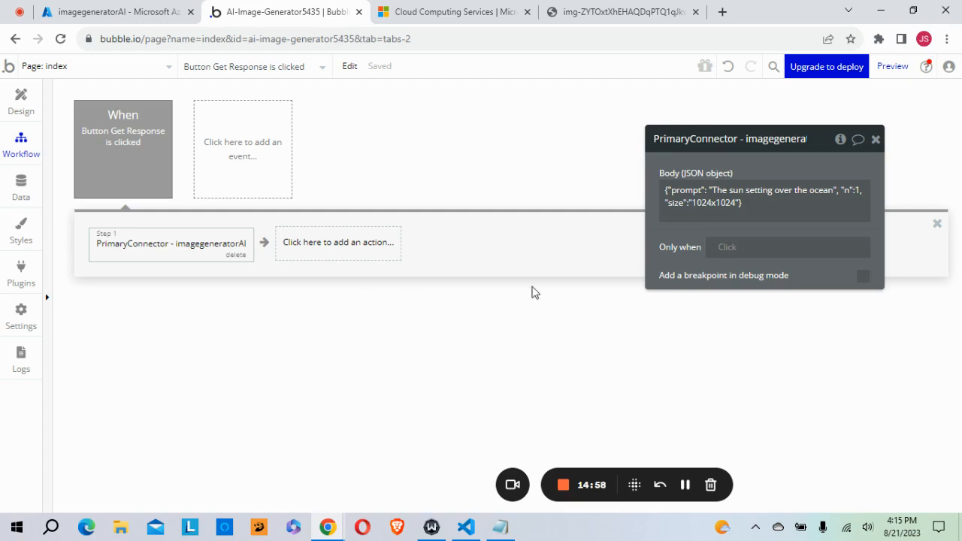
left_click(875, 142)
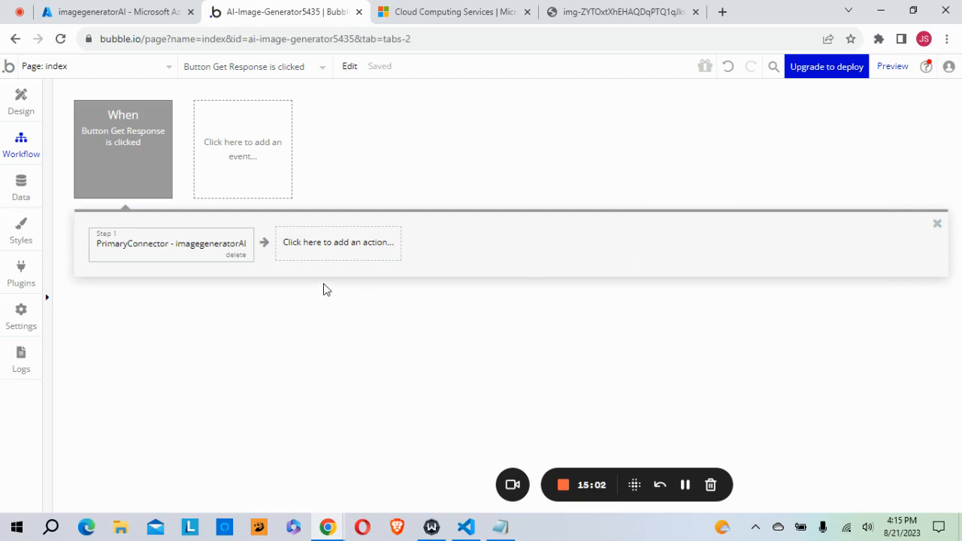
left_click(145, 250)
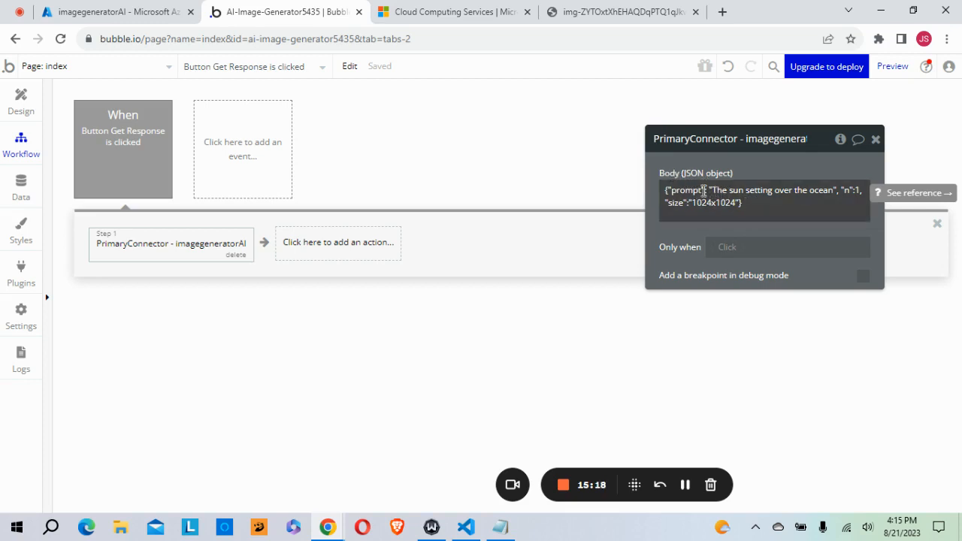
left_click(876, 140)
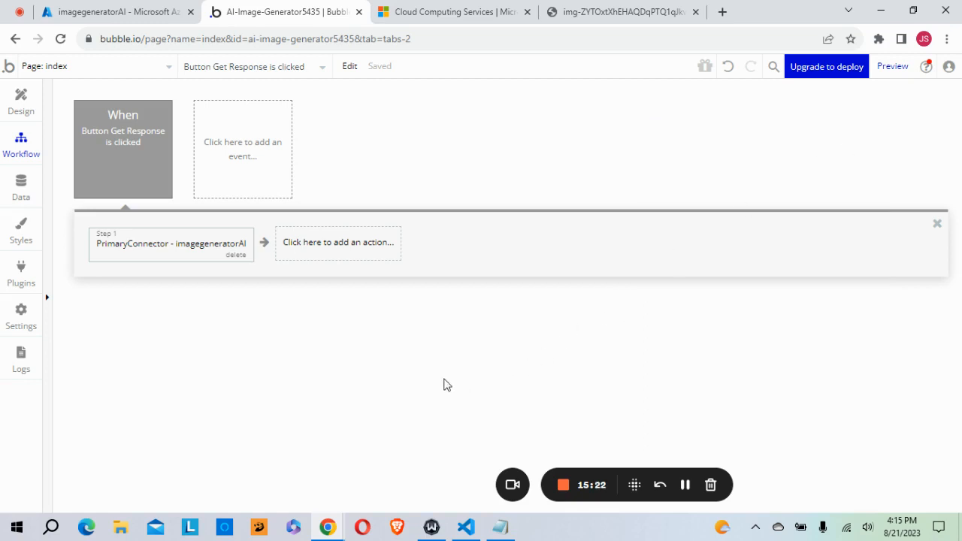
- Add a Set state action as the second workflow action, targeting the Image A element
left_click(339, 248)
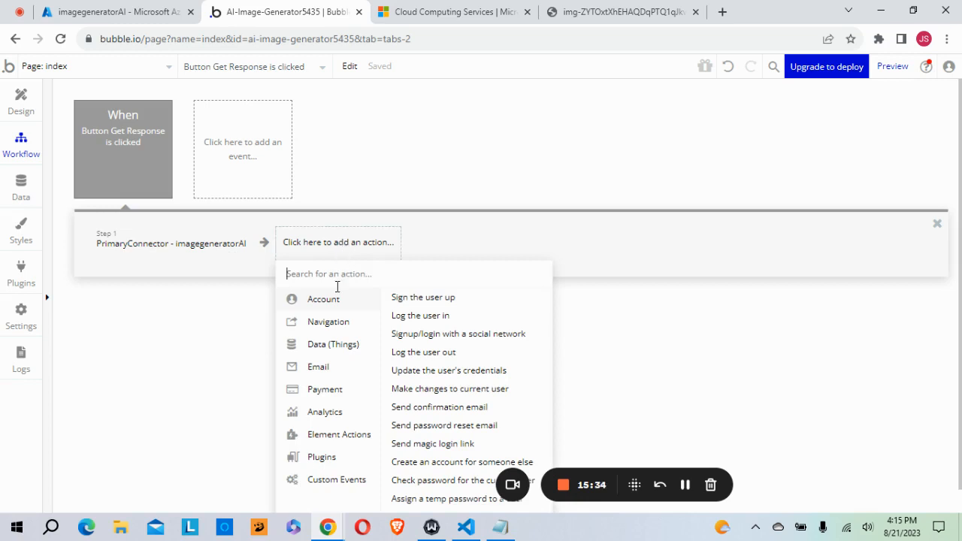
mouse_move(335, 443)
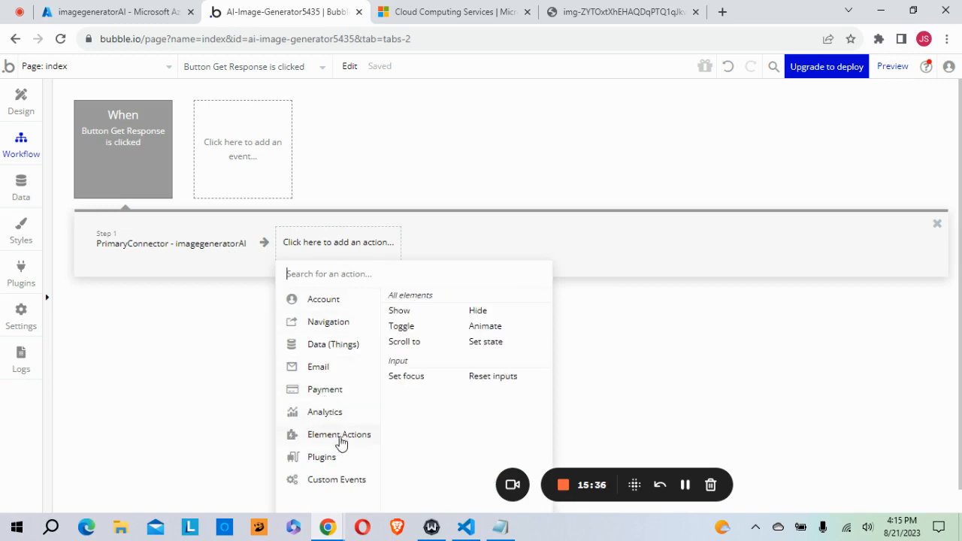
left_click(484, 344)
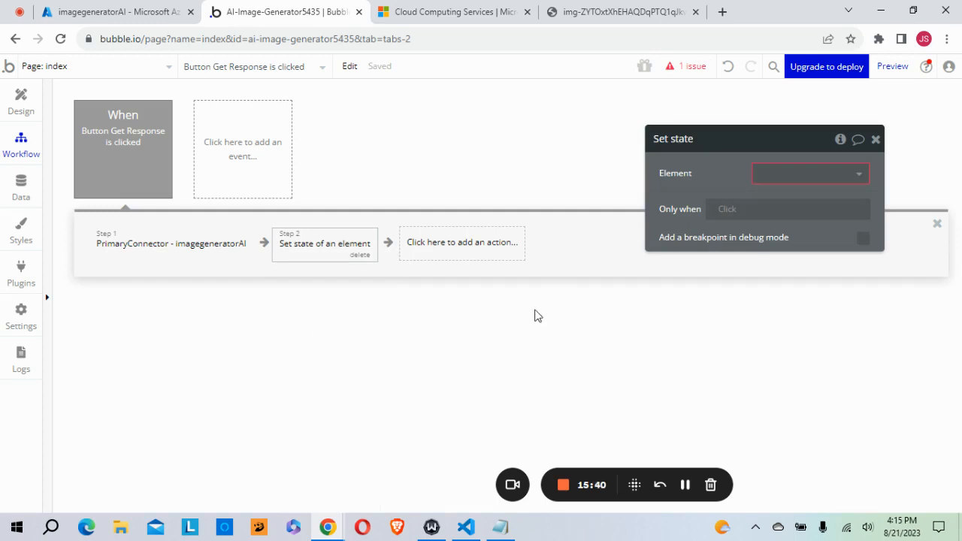
left_click(859, 174)
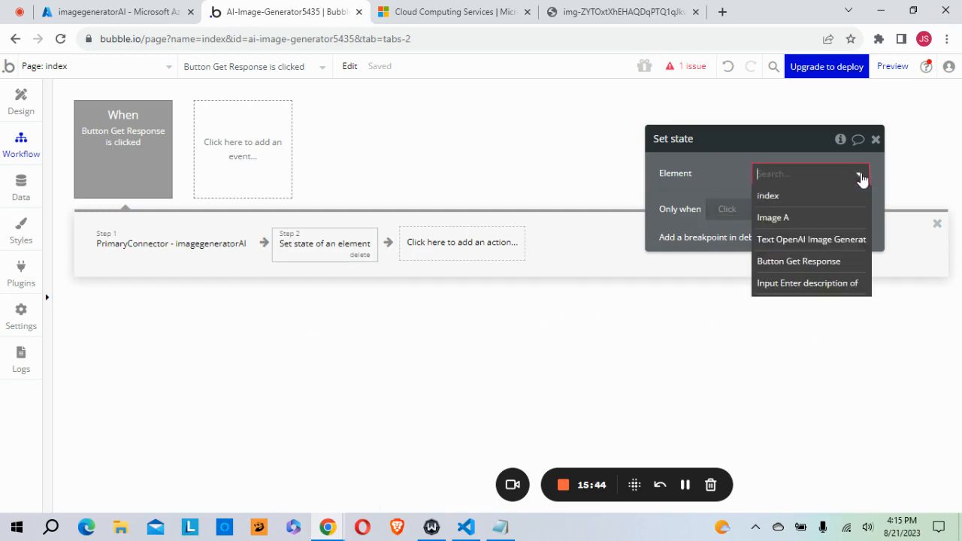
left_click(784, 217)
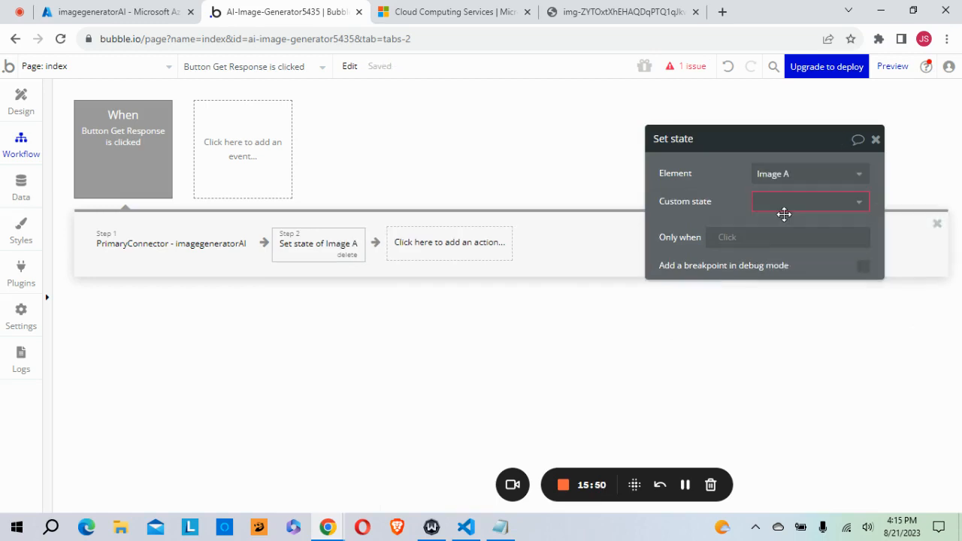
- Create a custom state named apioutputurl of type text for Image A in the Set state action
left_click(860, 205)
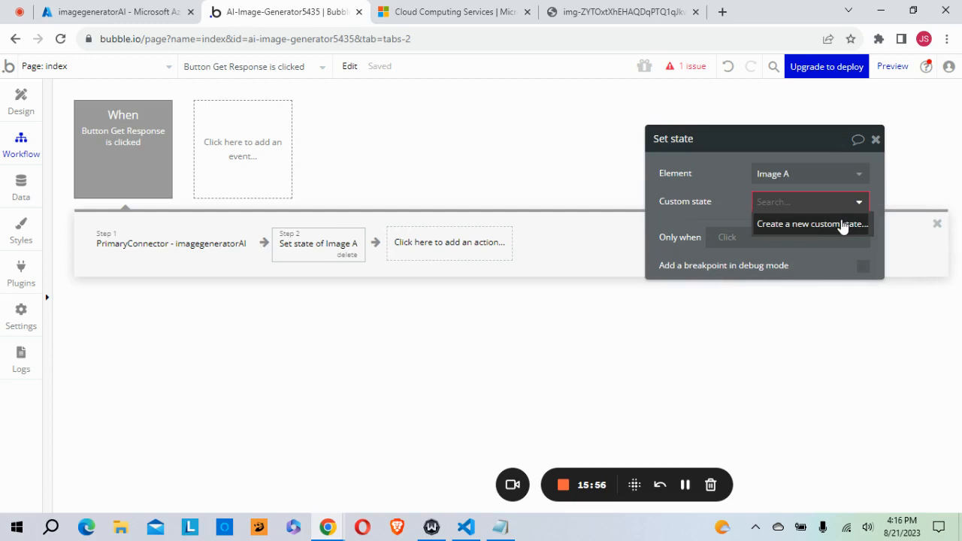
left_click(842, 224)
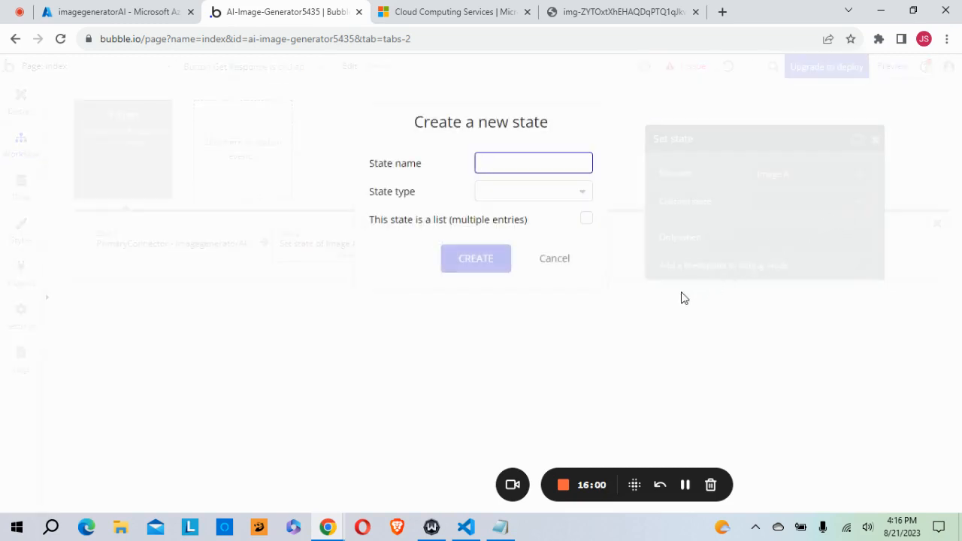
left_click(685, 485)
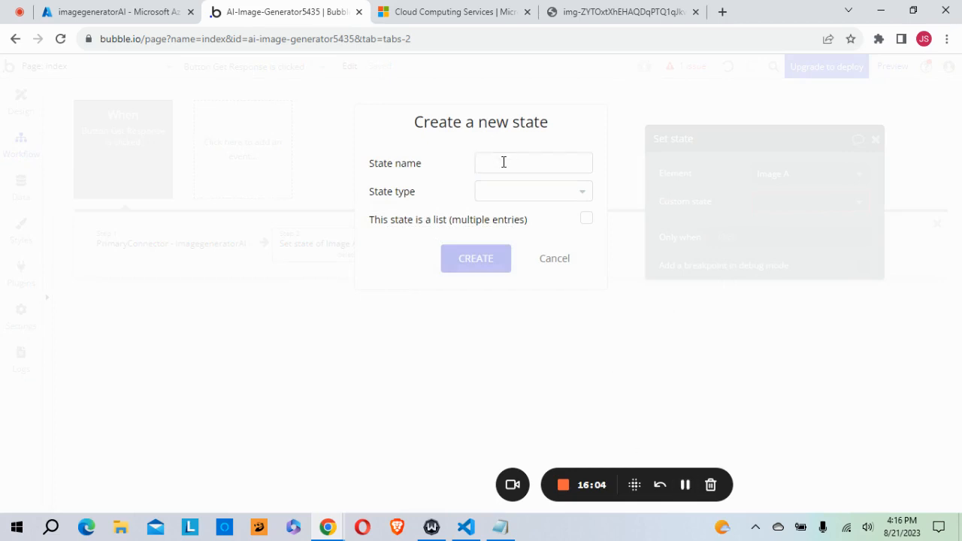
left_click(504, 162)
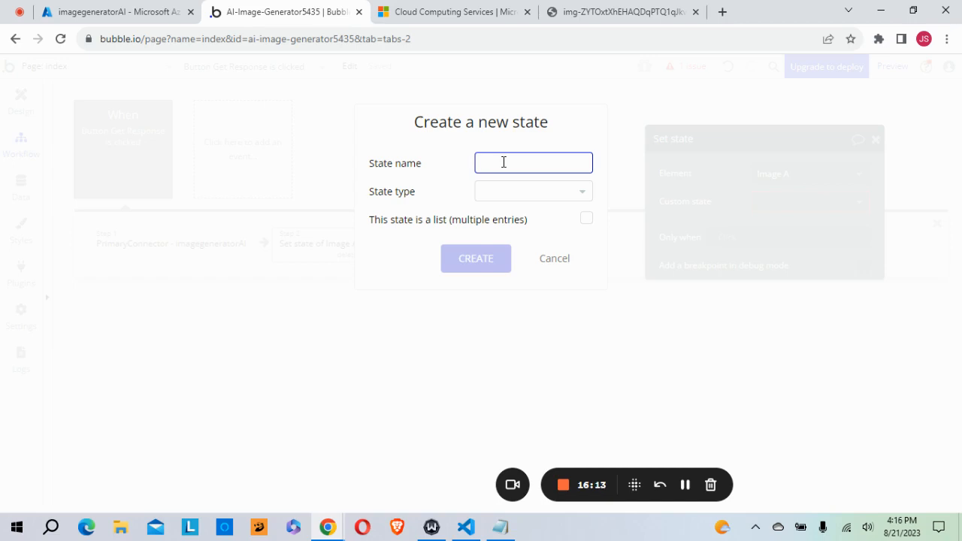
type("apioutputurl")
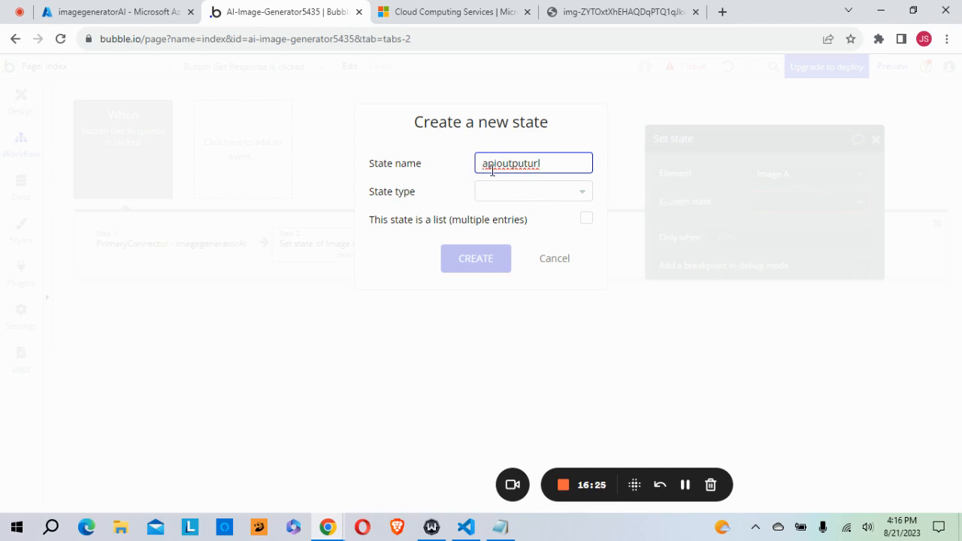
left_click(567, 195)
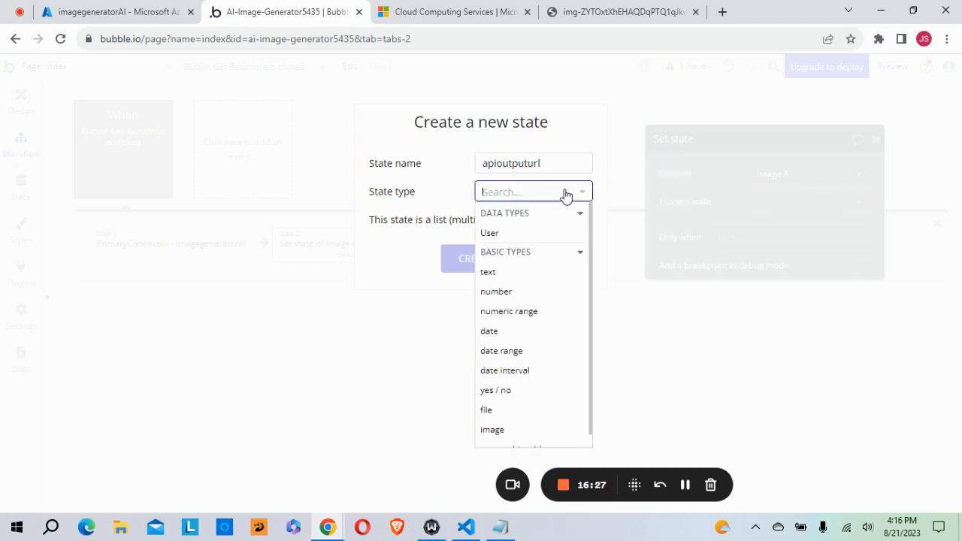
left_click(494, 275)
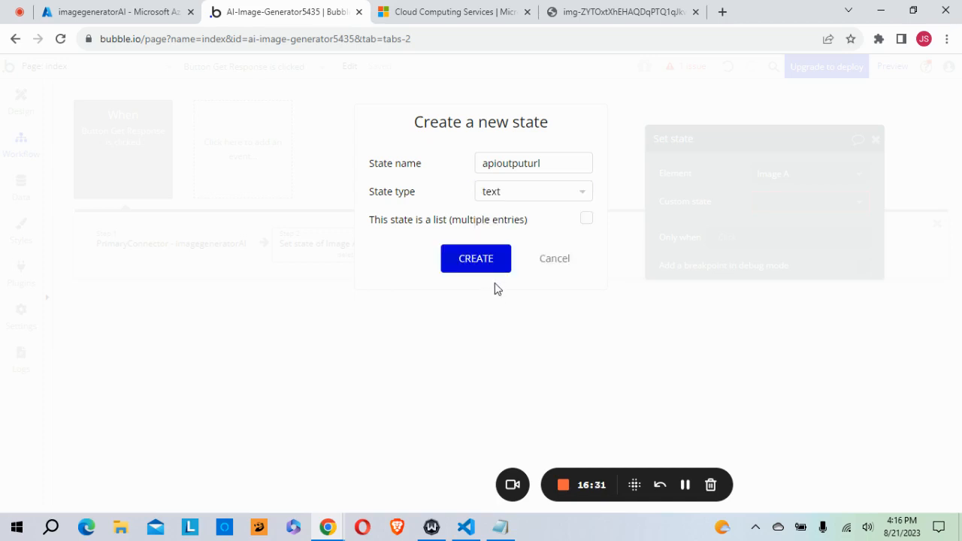
left_click(481, 263)
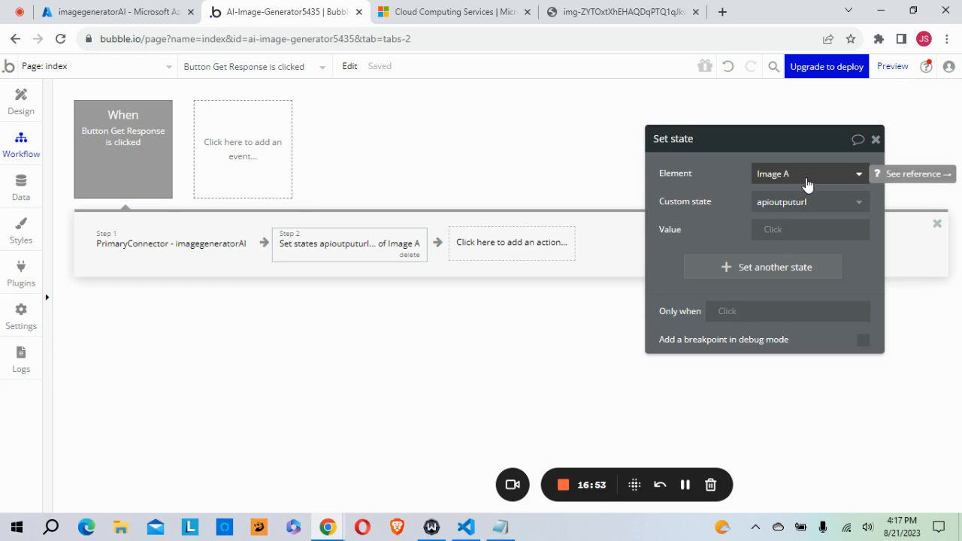
- Set the apioutputurl state's value to Result of step 1 (PrimaryConnector ...) and close the action's settings
left_click(778, 230)
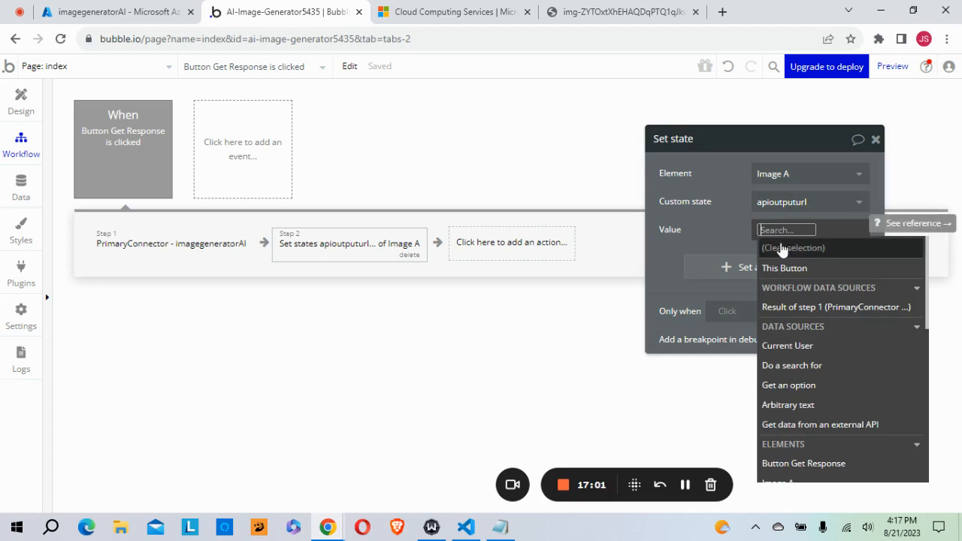
left_click(818, 309)
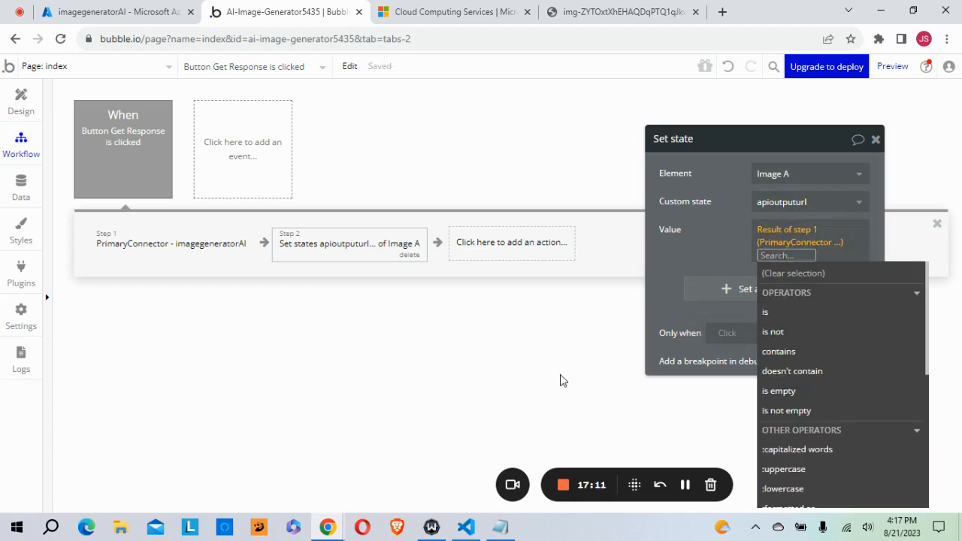
left_click(560, 380)
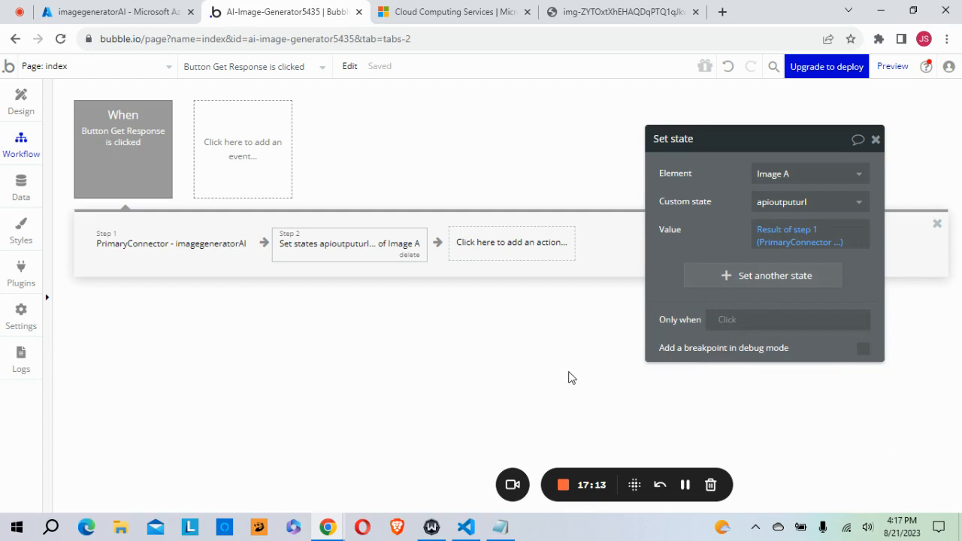
left_click(876, 139)
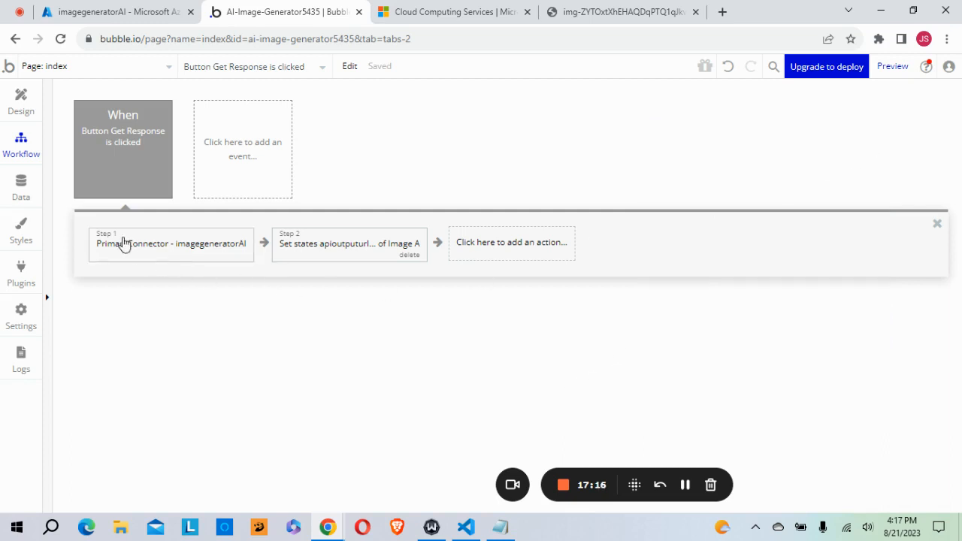
- In the page design, change the Get Response button's caption to "Get Image"
left_click(21, 97)
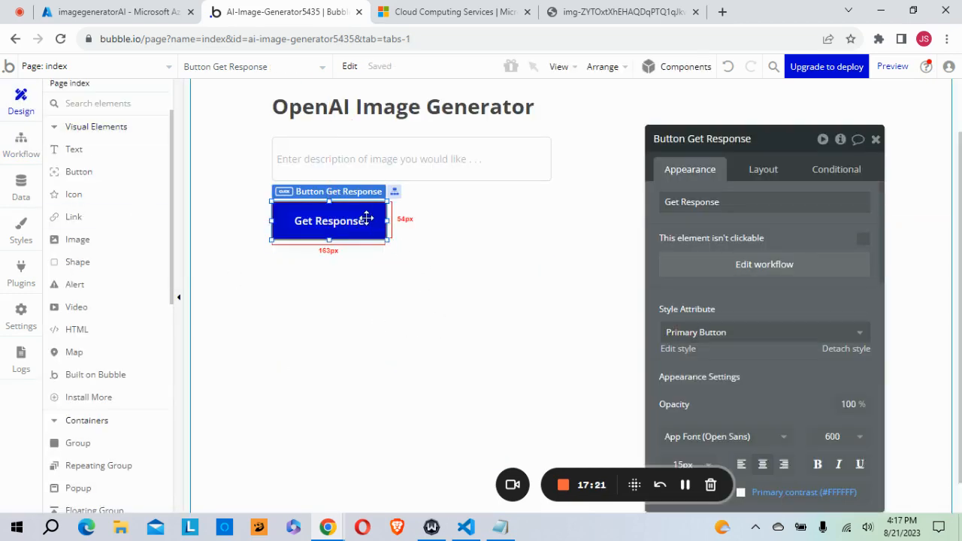
left_click(728, 200)
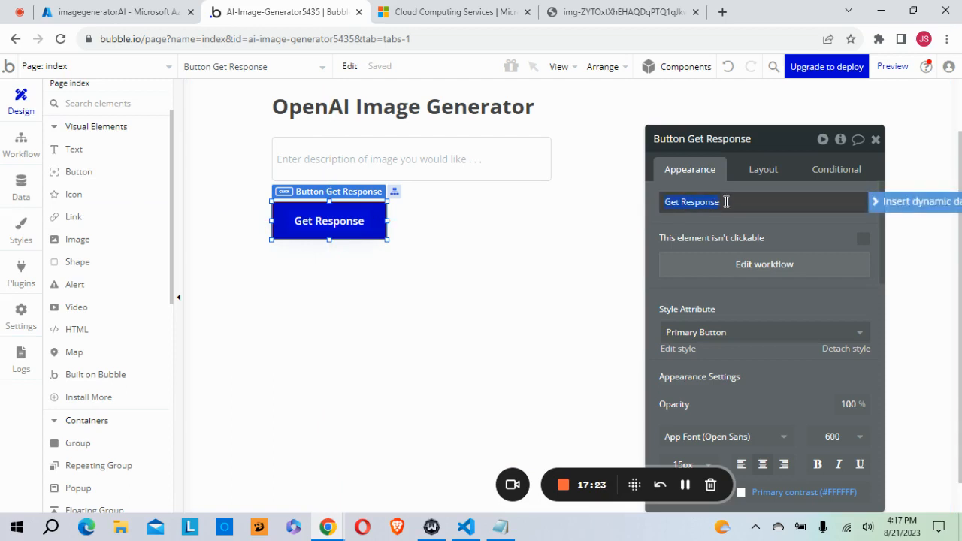
left_click(726, 202)
left_click(726, 200)
left_click(727, 201)
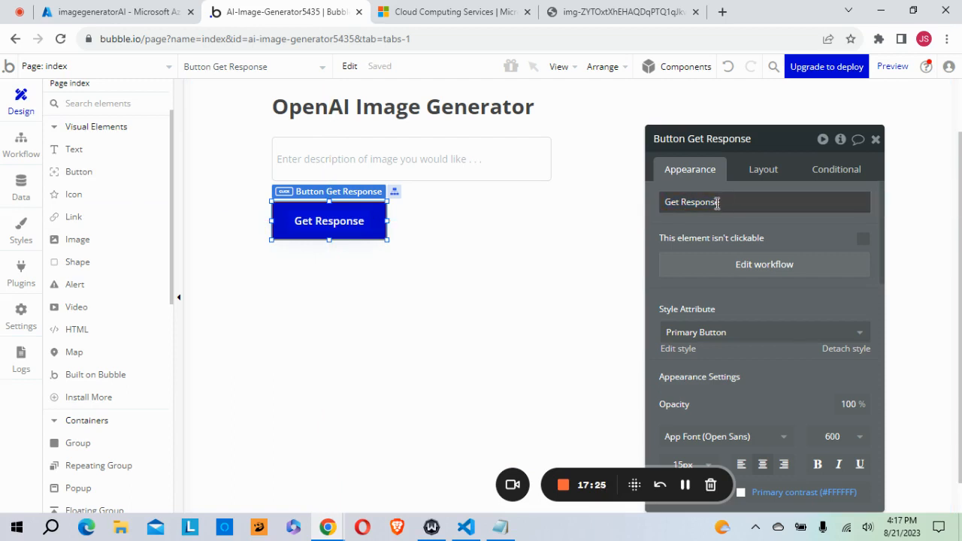
left_click(723, 201)
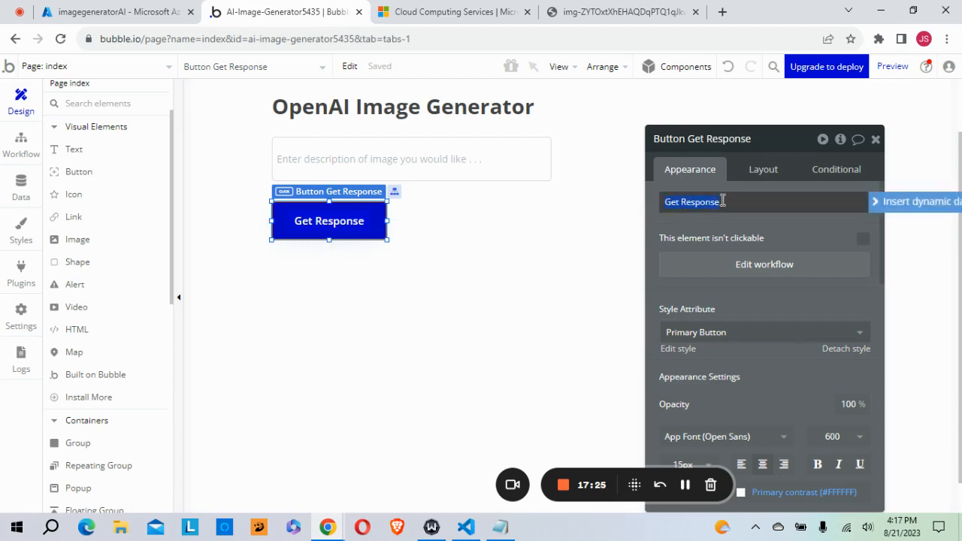
double_click(356, 221)
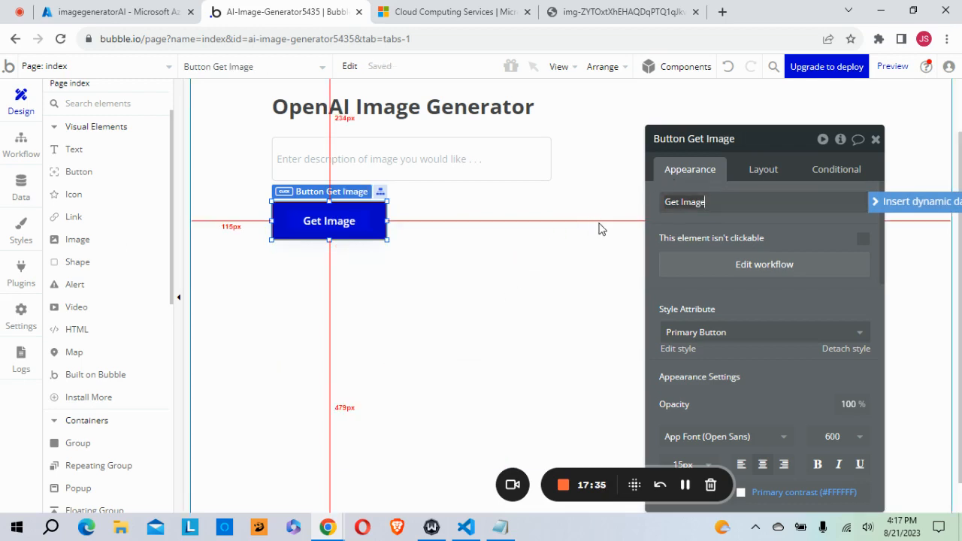
left_click(629, 253)
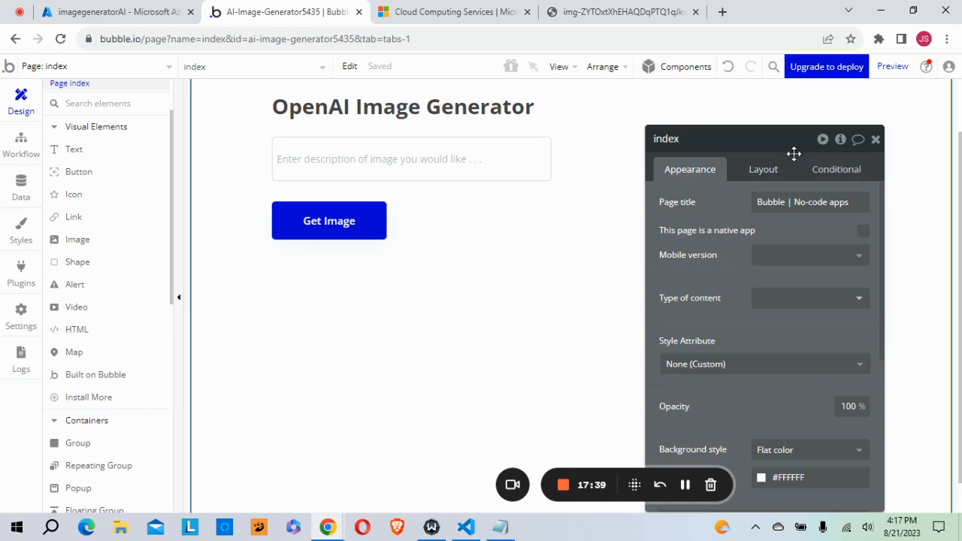
left_click(876, 139)
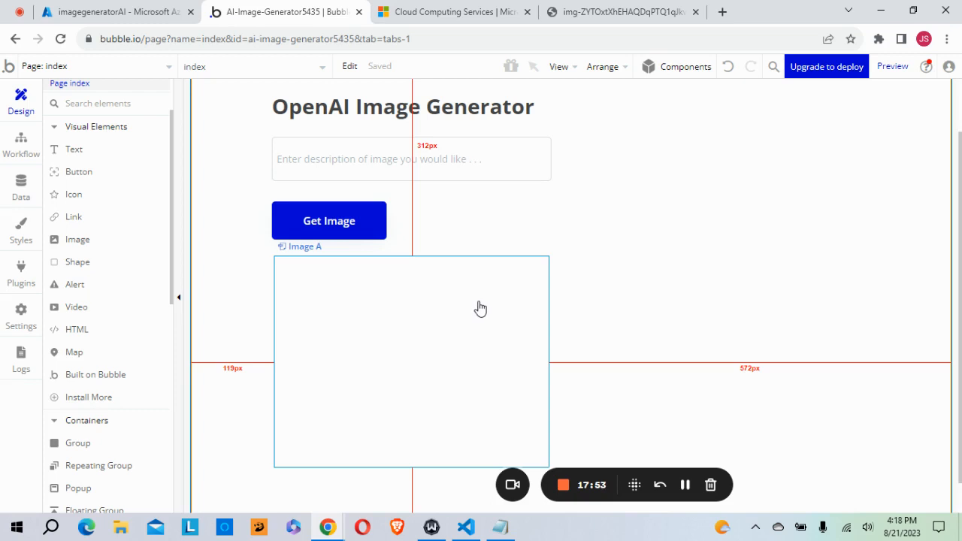
- Set Image A's dynamic image to Image A's apioutputurl custom state and close the property editor
left_click(437, 307)
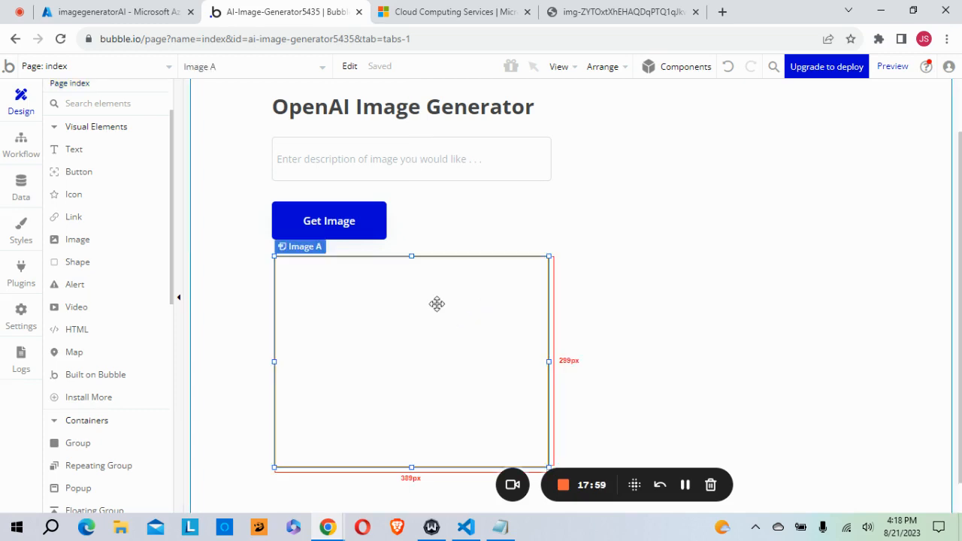
double_click(437, 304)
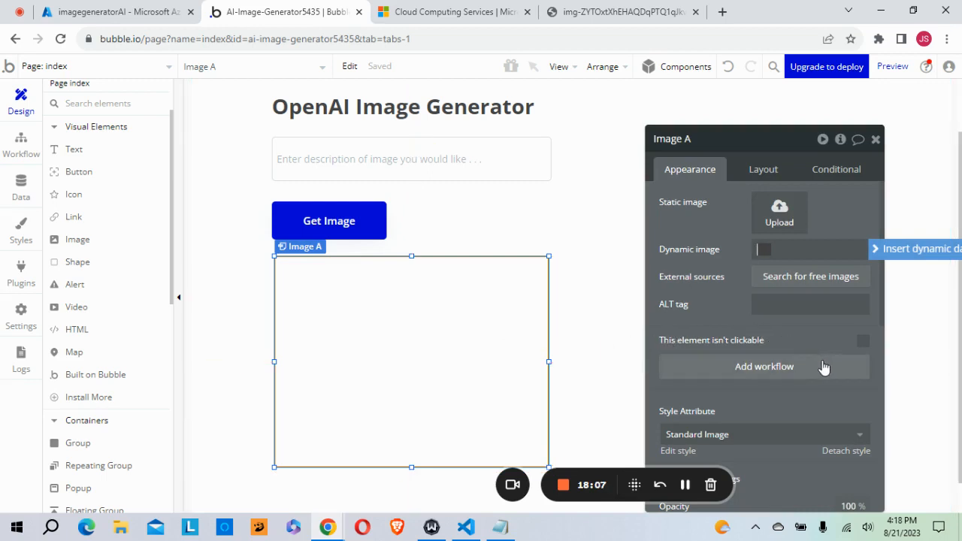
left_click_drag(788, 138, 742, 124)
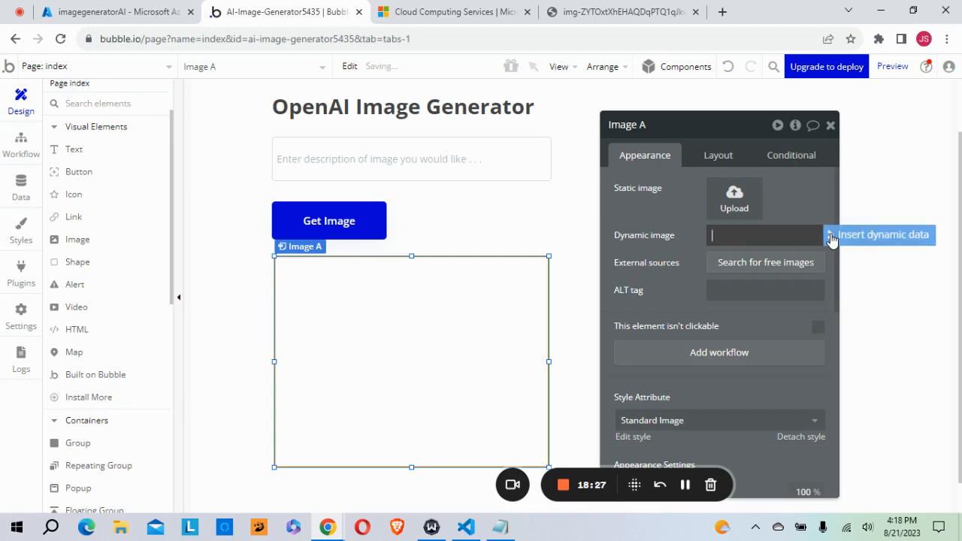
left_click(832, 236)
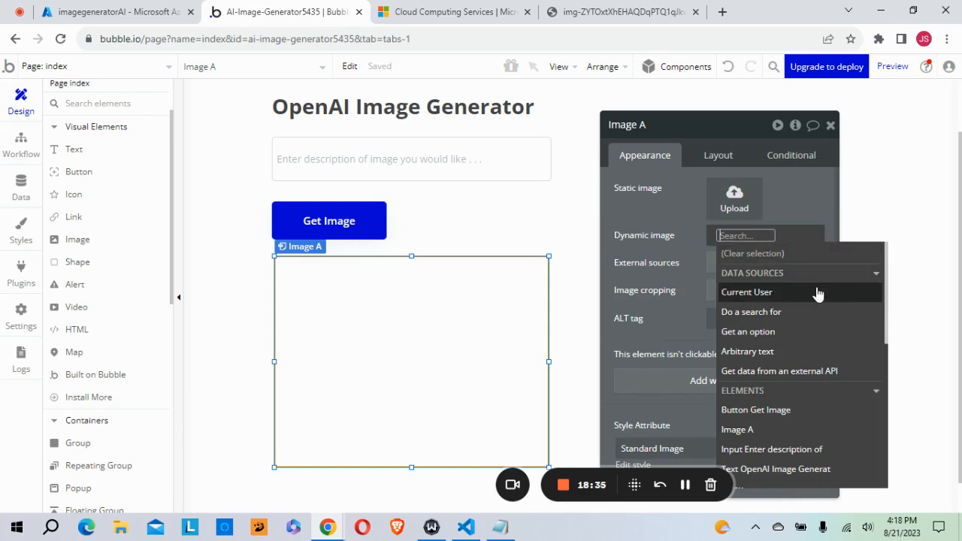
left_click(747, 430)
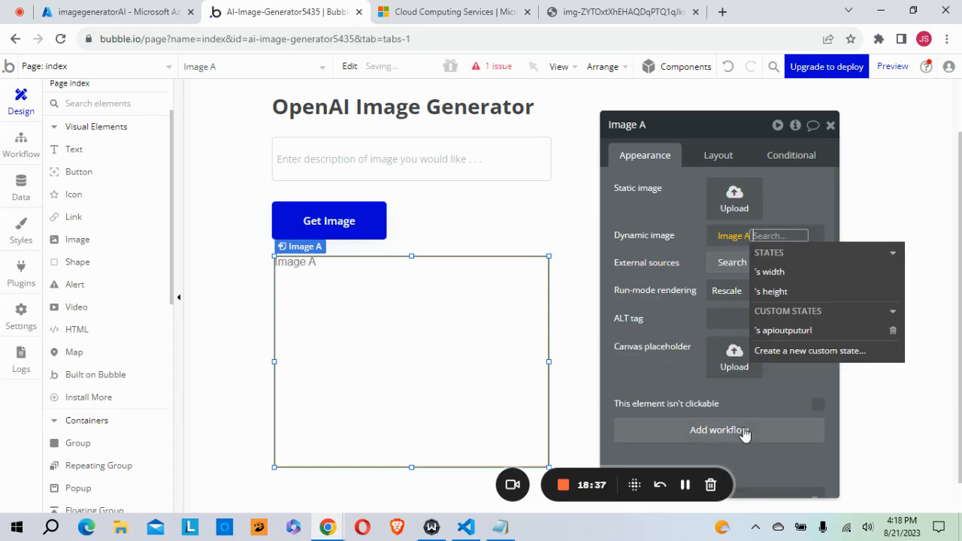
left_click(790, 332)
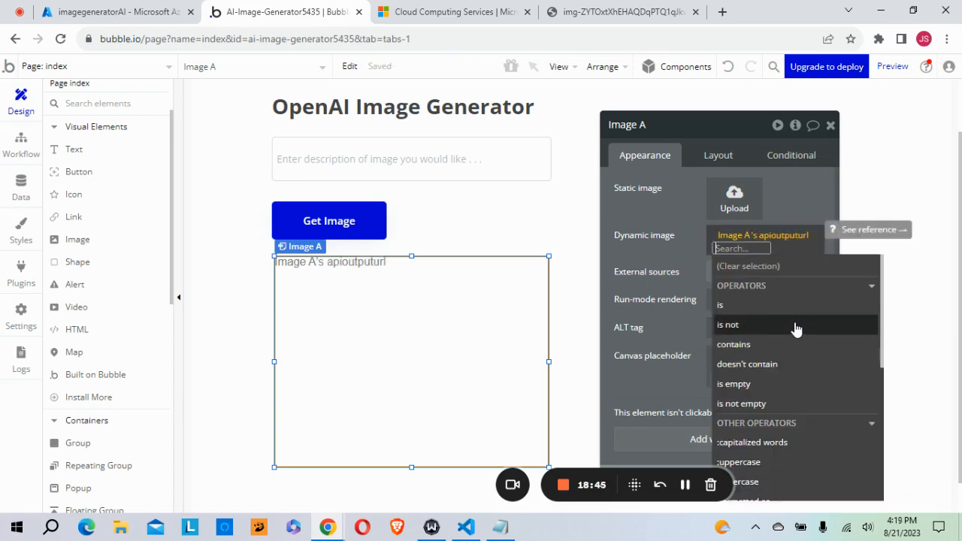
left_click(582, 327)
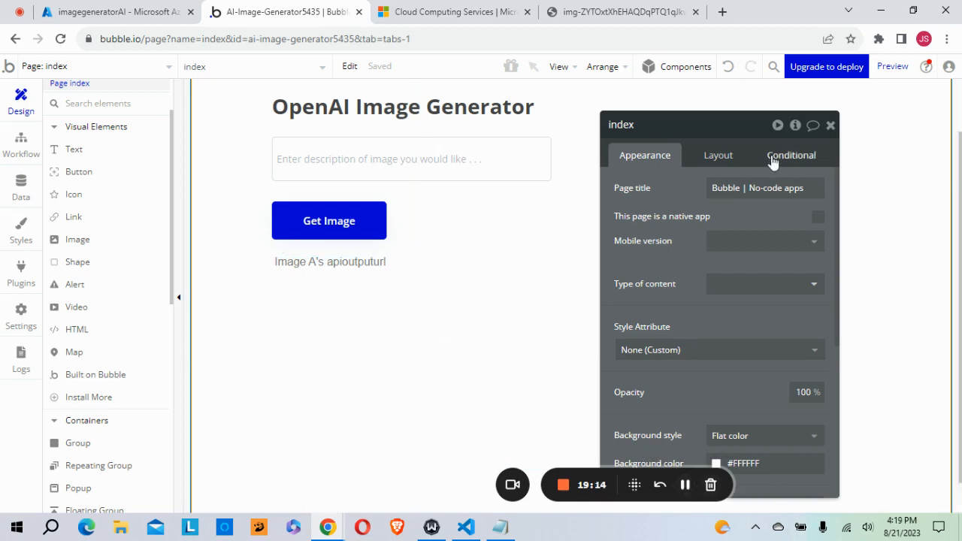
left_click(831, 127)
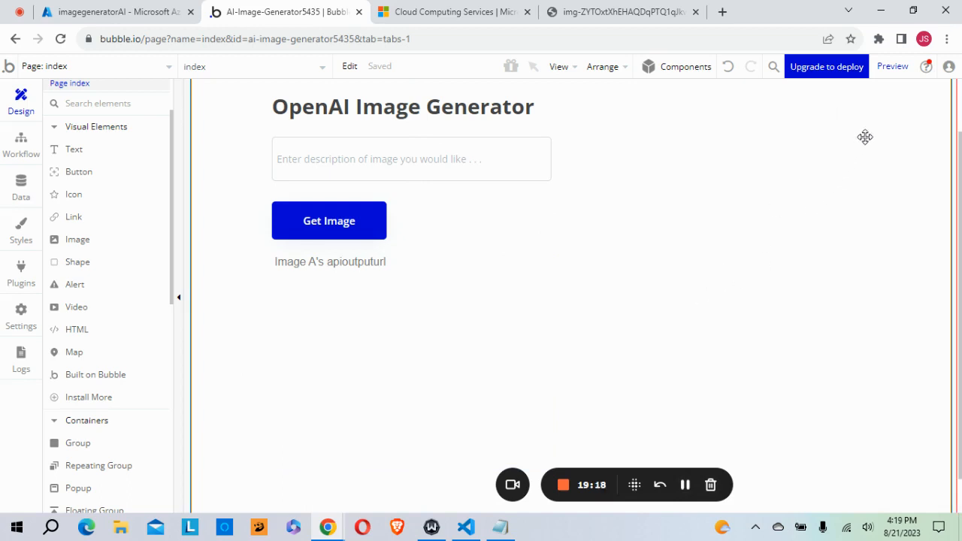
- Preview the app, test Get Image without entering a description, check the generated image, and close the preview
left_click(894, 67)
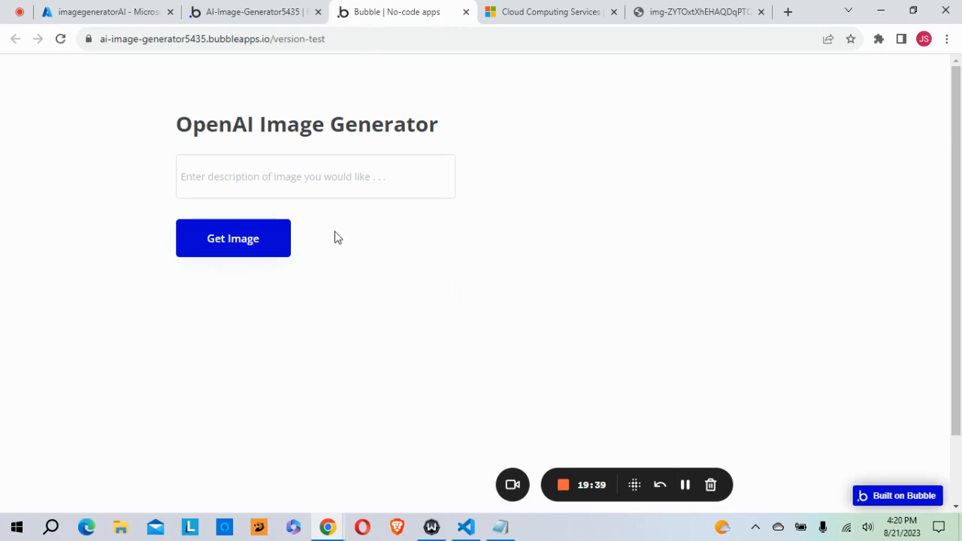
left_click(251, 173)
left_click(242, 244)
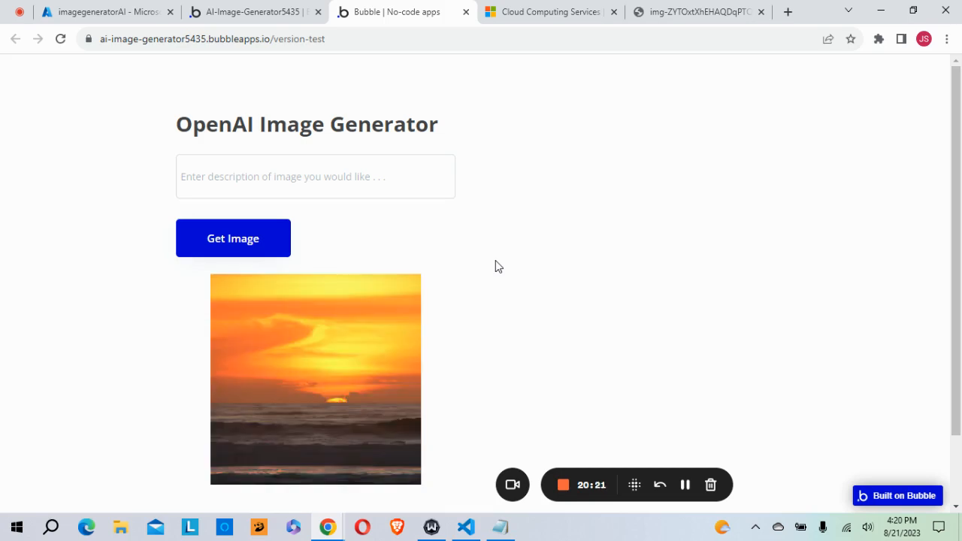
scroll(487, 268, "down", 1)
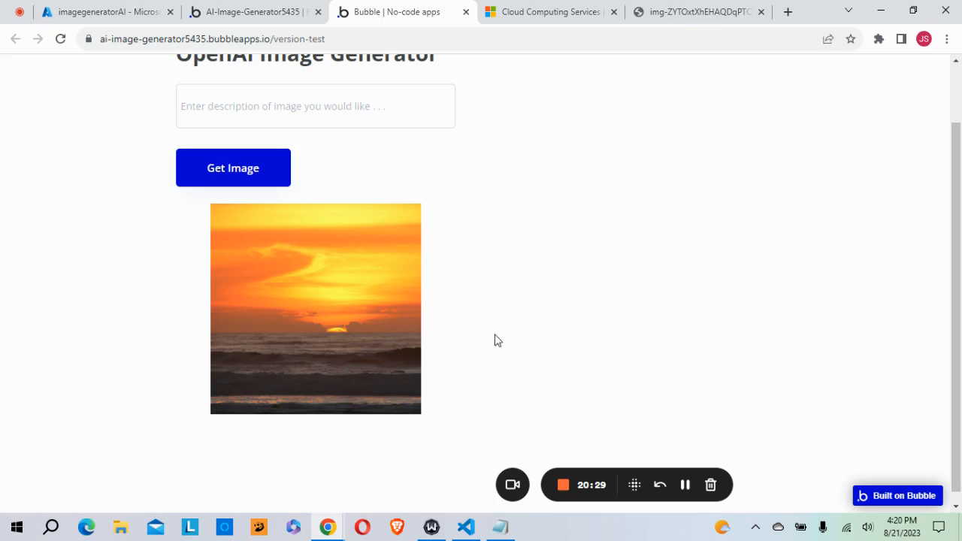
scroll(506, 310, "up", 1)
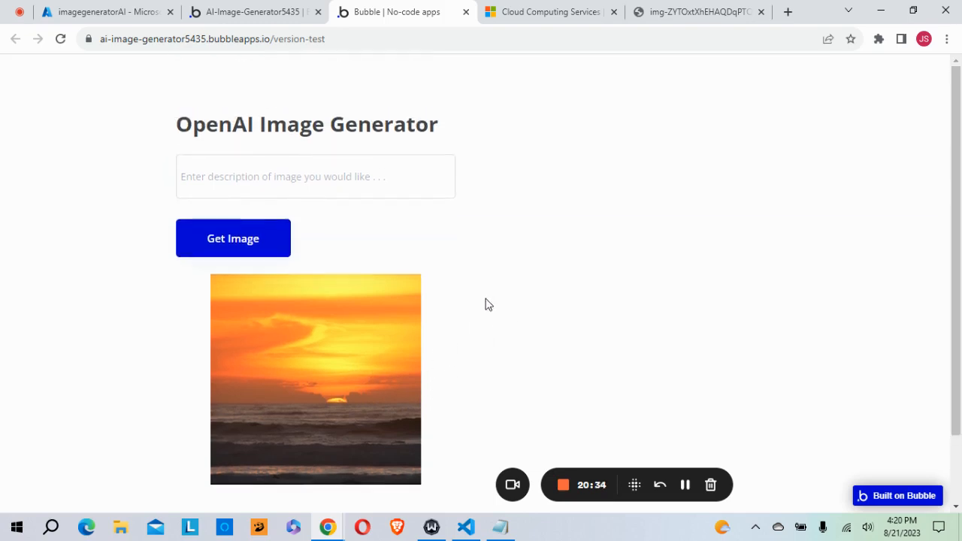
left_click(272, 187)
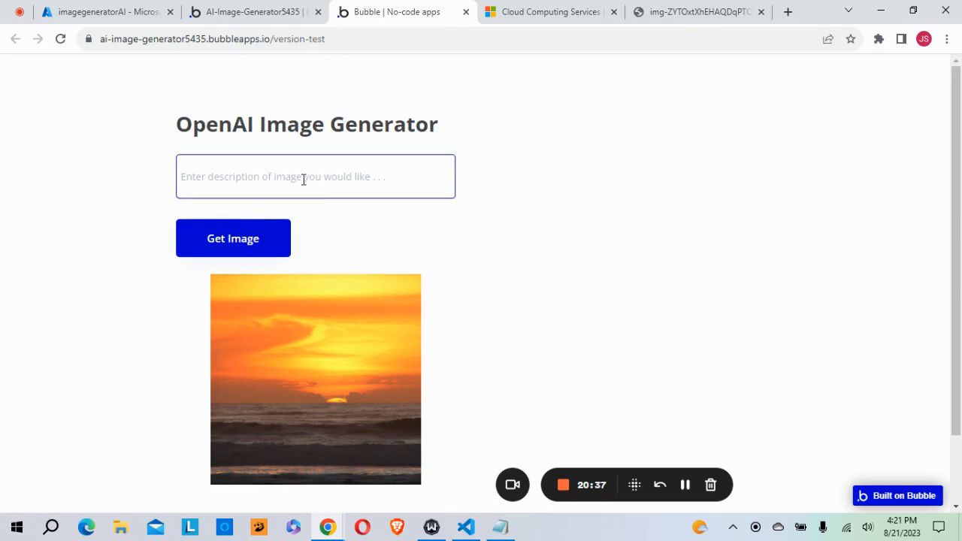
left_click(268, 249)
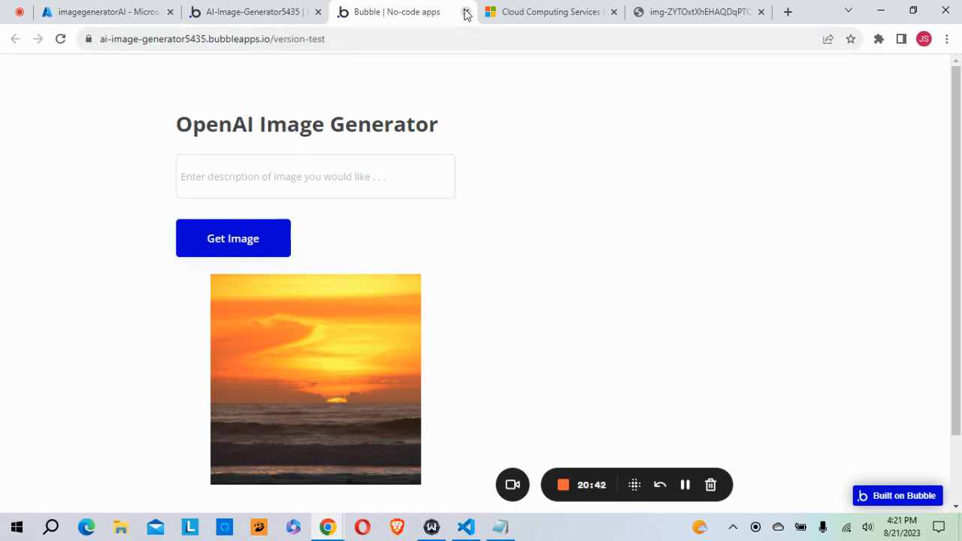
left_click(250, 13)
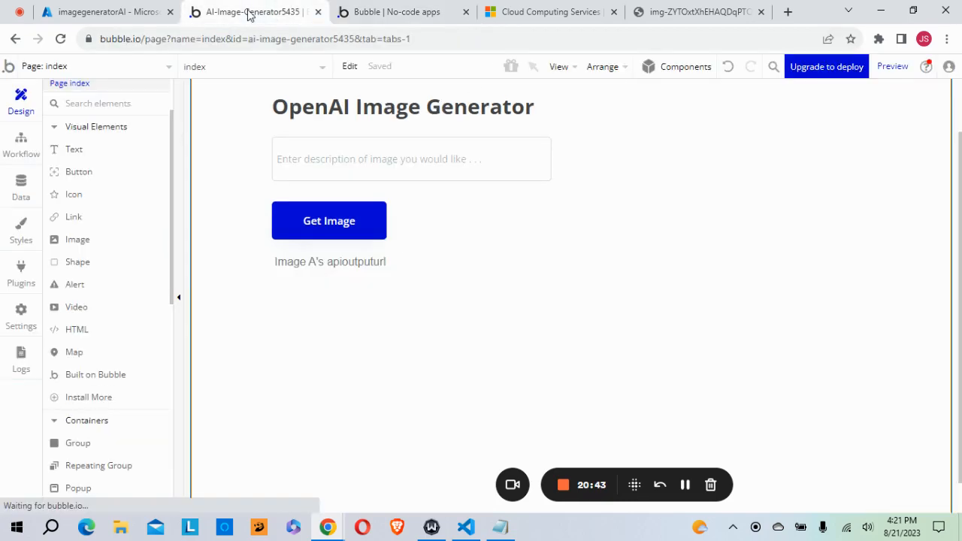
left_click(466, 12)
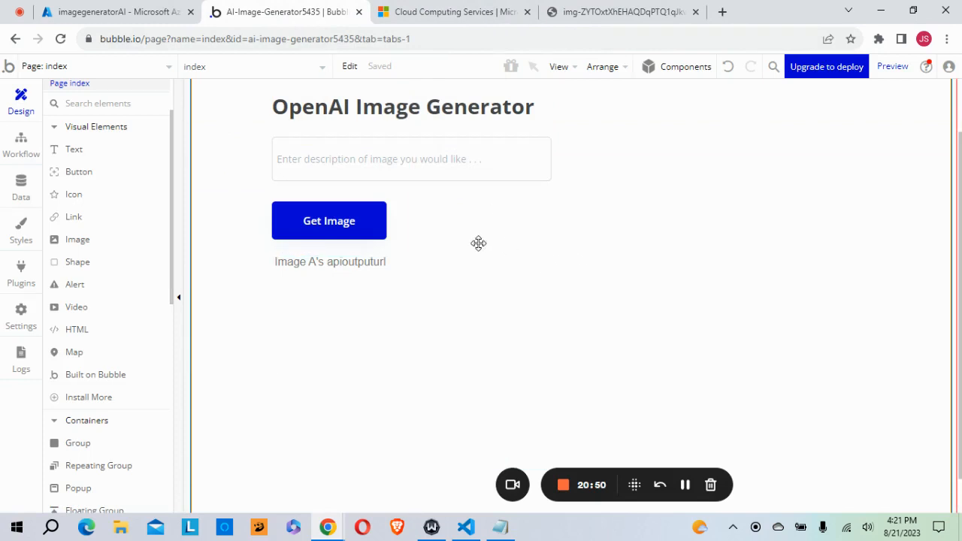
- In the Get Image workflow, delete the fixed prompt text between the quotes in the PrimaryConnector - imagegeneratorAI action's JSON body
left_click(22, 141)
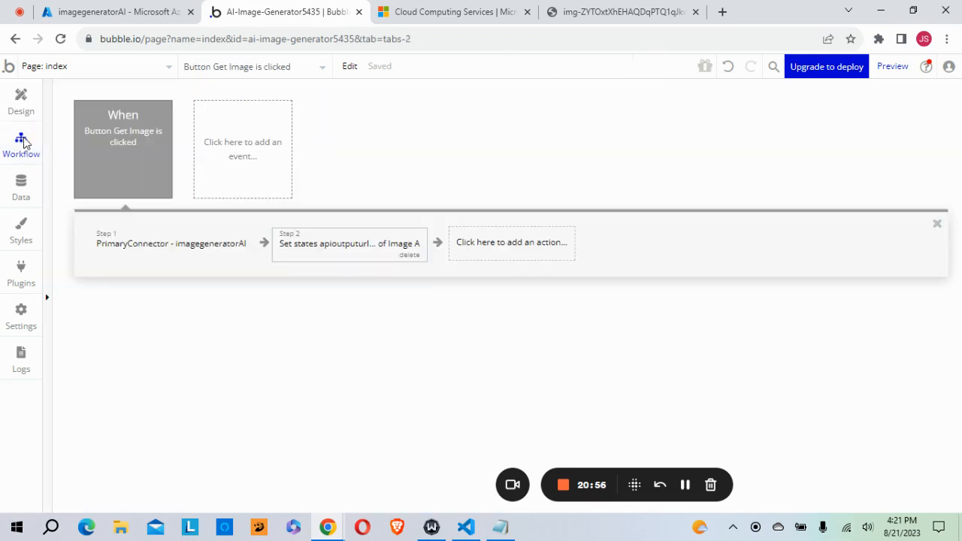
left_click(145, 251)
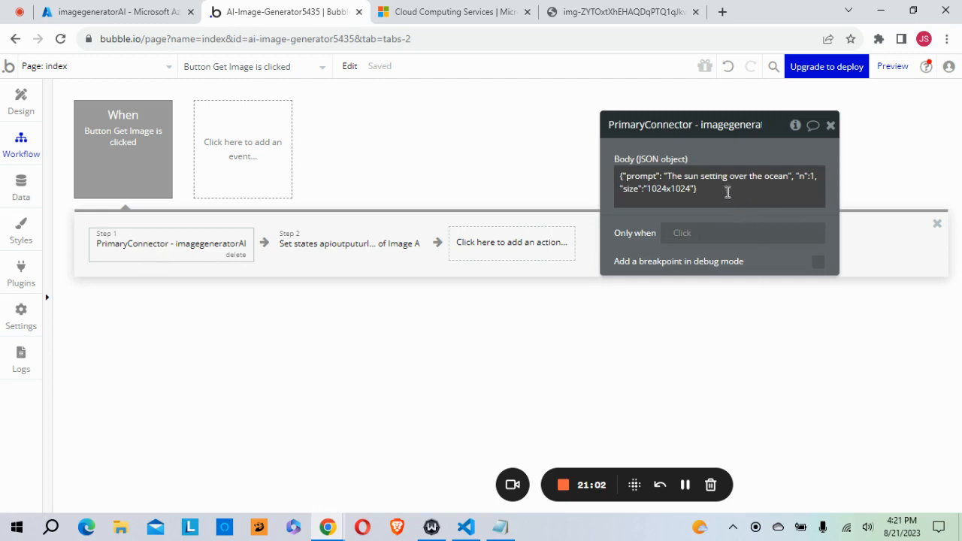
left_click(700, 192)
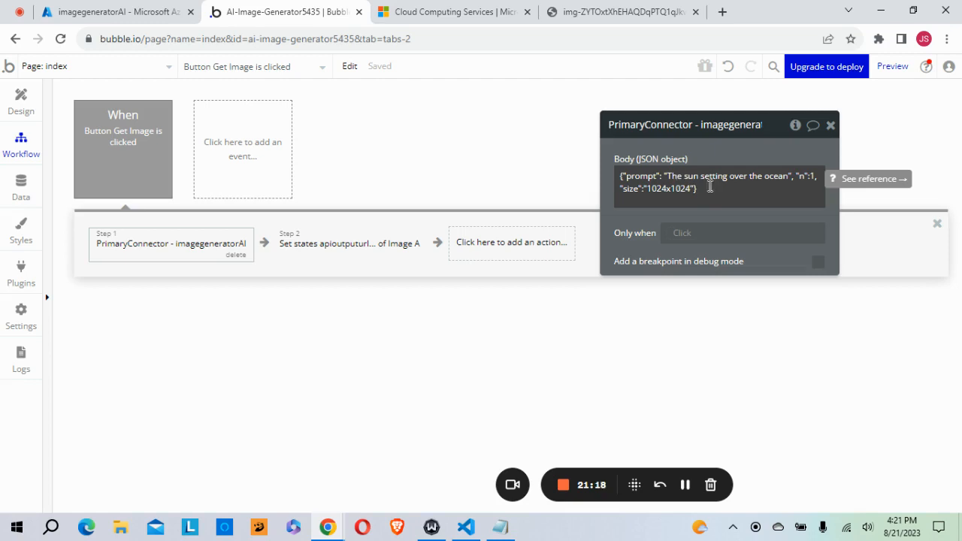
left_click(790, 176)
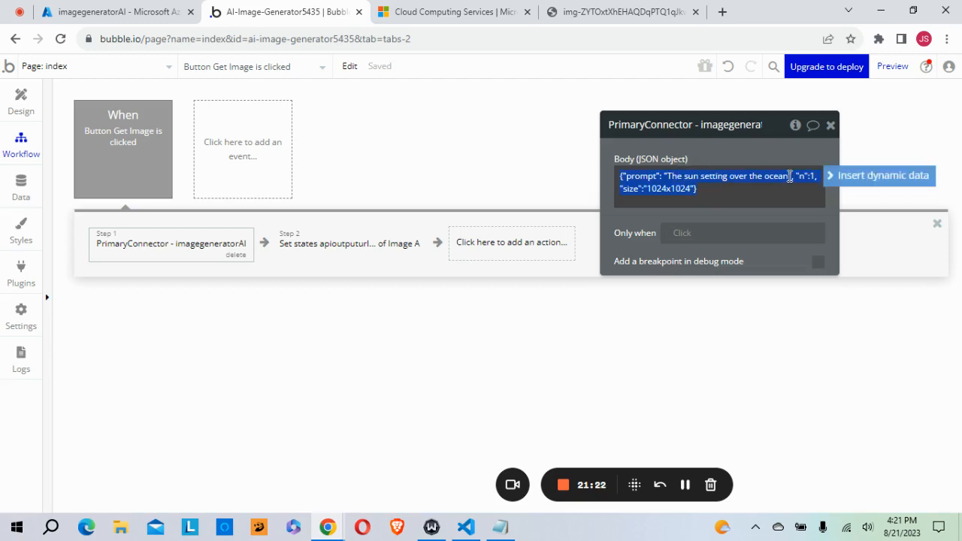
key("BackSpace")
key("BackSpace")
key("BackSpace")
key("BackSpace")
key("BackSpace")
key("BackSpace")
key("BackSpace")
key("BackSpace")
key("BackSpace")
key("BackSpace")
key("BackSpace")
key("BackSpace")
key("BackSpace")
key("BackSpace")
key("BackSpace")
key("BackSpace")
key("BackSpace")
key("BackSpace")
key("BackSpace")
key("BackSpace")
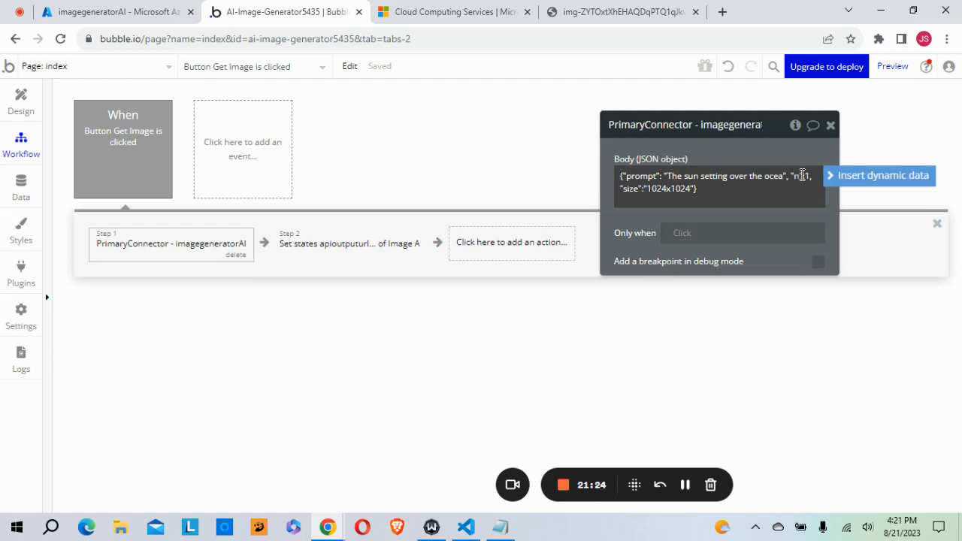
key("BackSpace")
key("BackSpace")
key("BackSpace")
key("BackSpace")
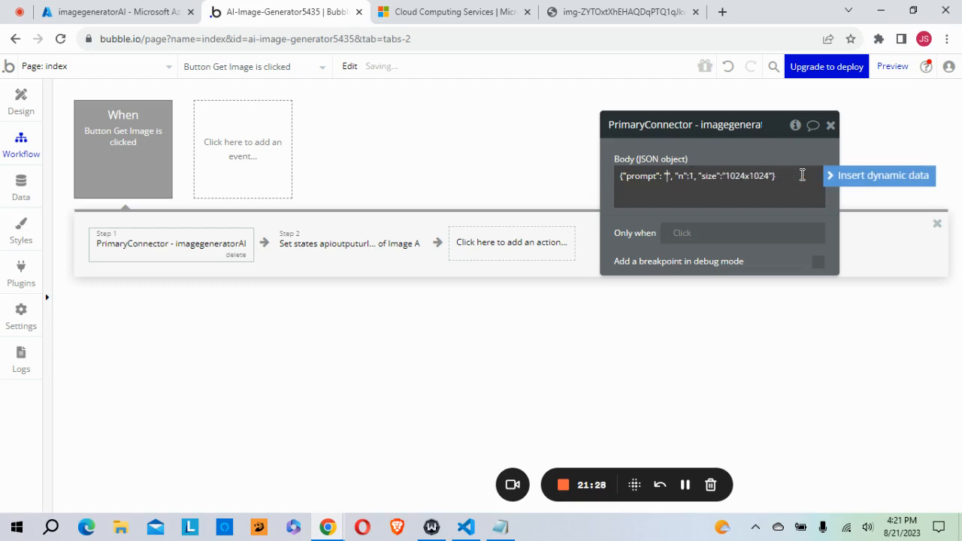
- Insert the dynamic value Input Enter description of's value between the prompt quotes in the JSON body and close the action's settings
left_click(836, 183)
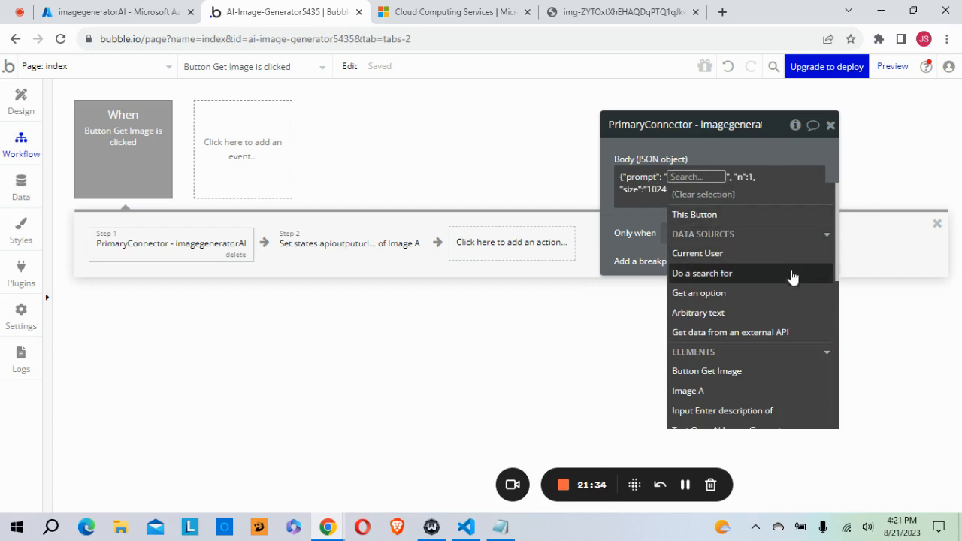
left_click(727, 411)
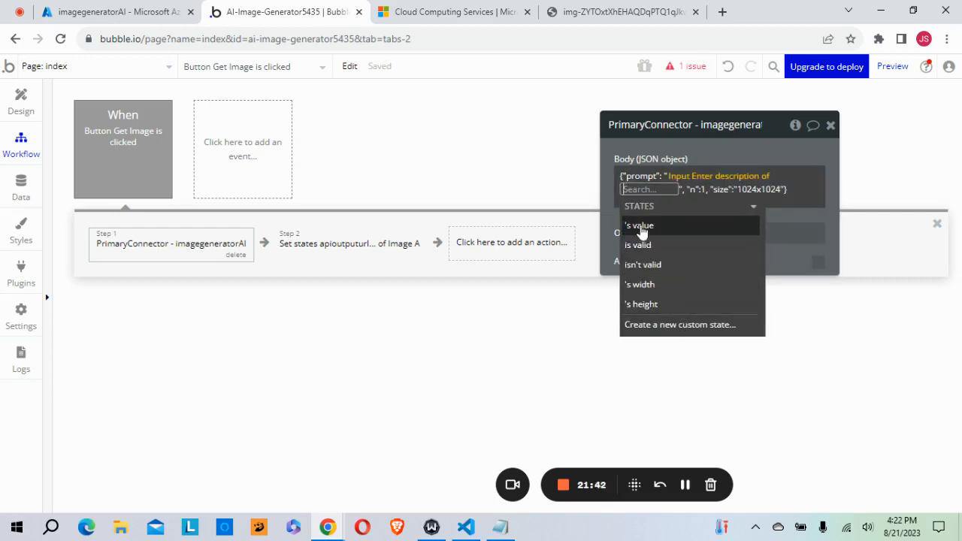
mouse_move(642, 232)
left_click(641, 232)
left_click(524, 326)
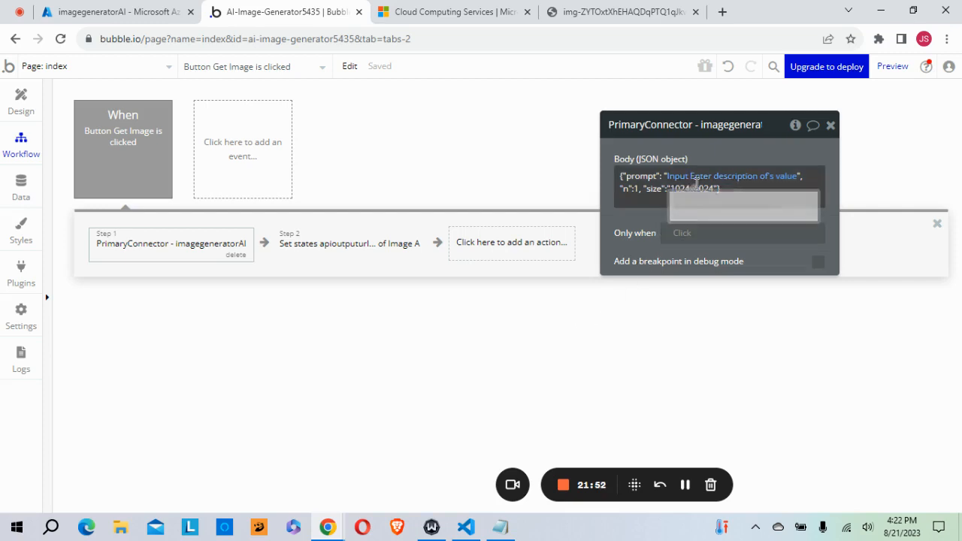
left_click(663, 177)
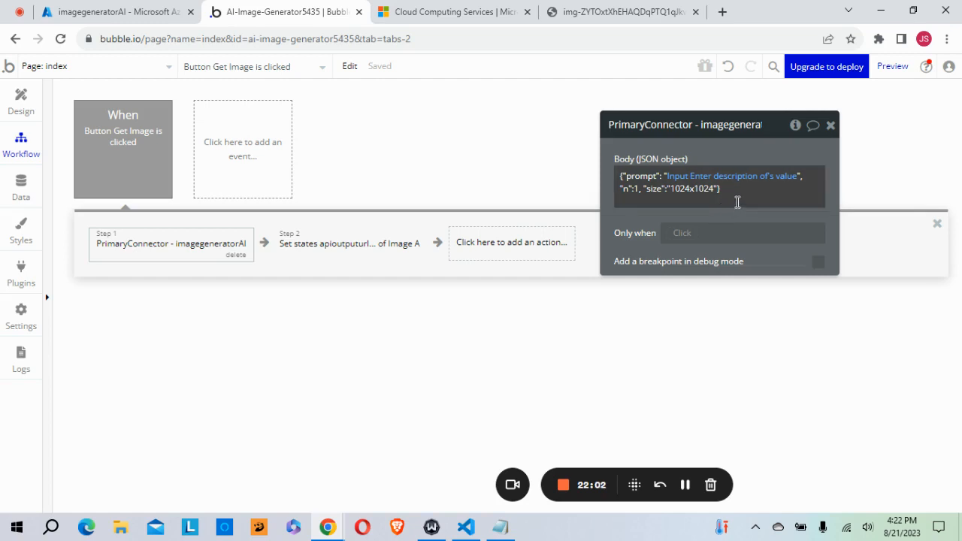
left_click(832, 126)
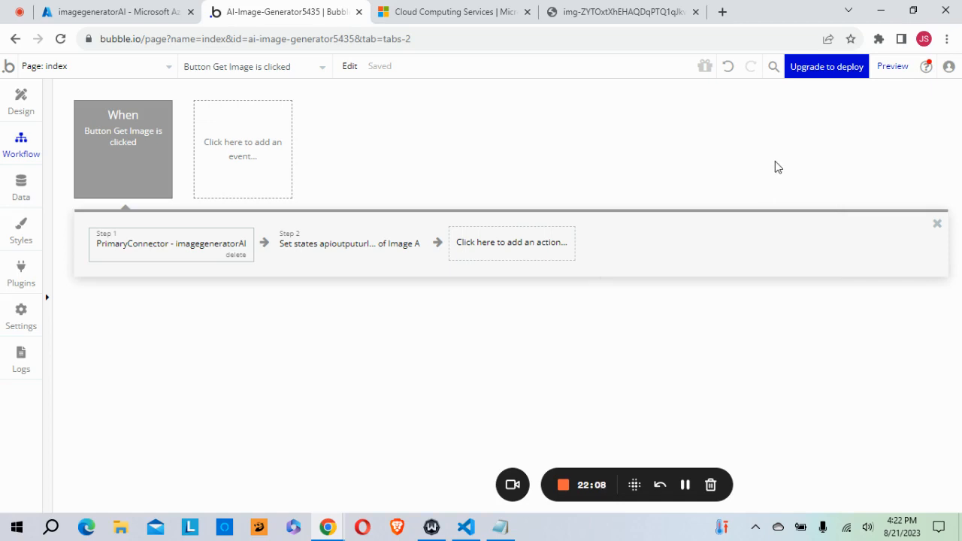
- Preview the app, enter the description "A forest with a trail winding through it", get the image, and look it over
left_click(893, 67)
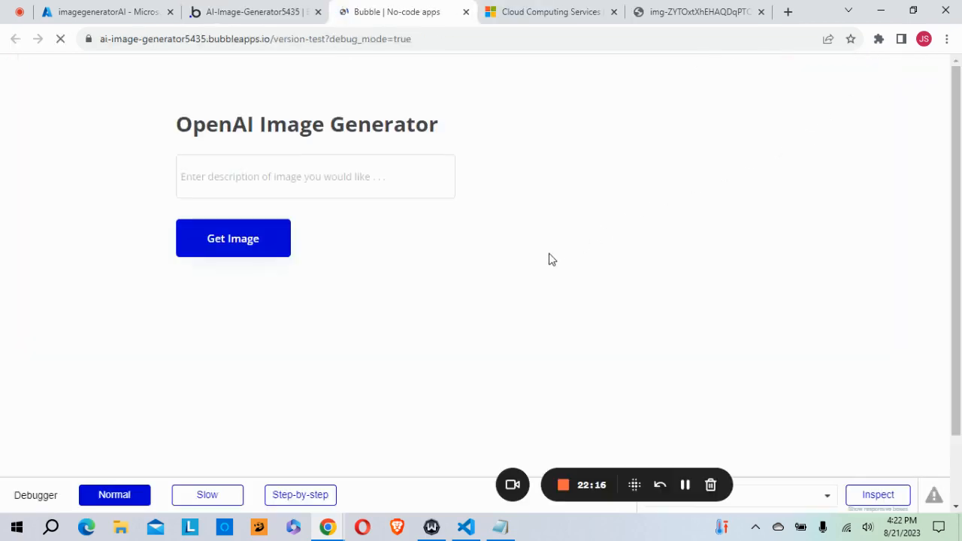
left_click(267, 180)
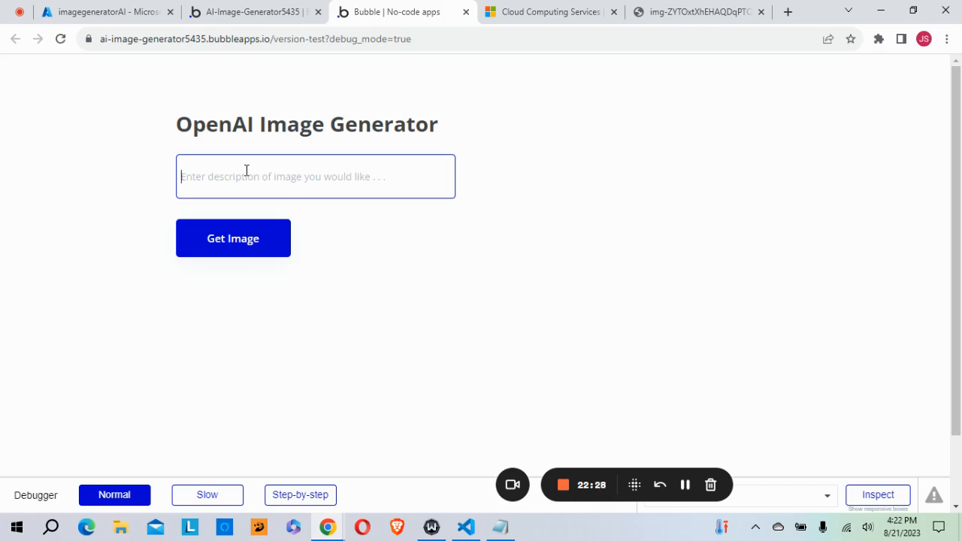
type("A f")
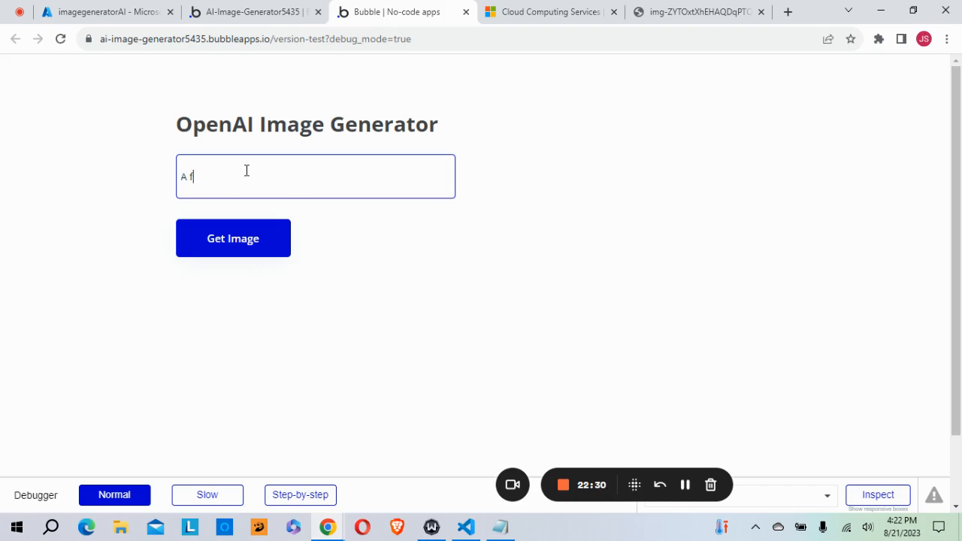
type("orest with a trail winding throught it")
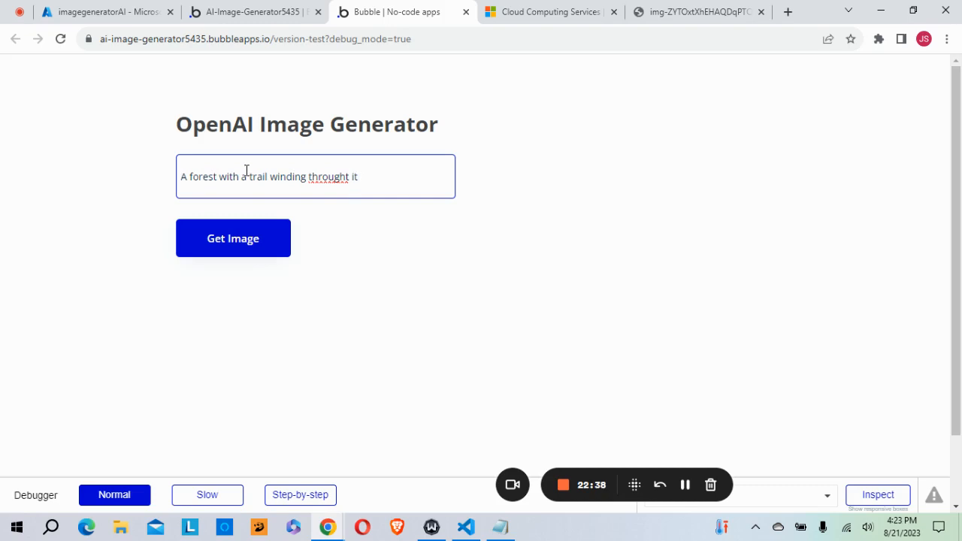
key("BackSpace")
key("BackSpace")
key("BackSpace")
key("BackSpace")
type("it")
left_click(244, 245)
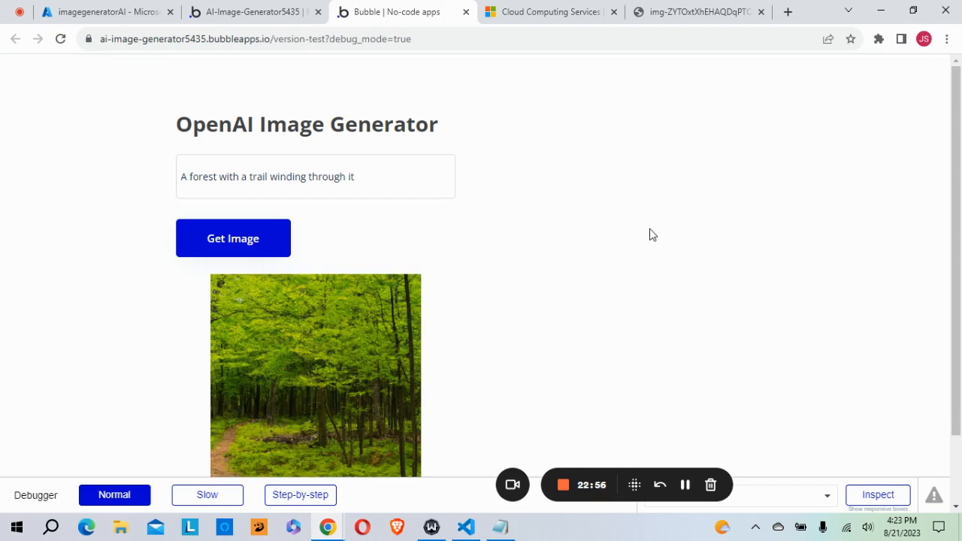
scroll(651, 235, "down", 1)
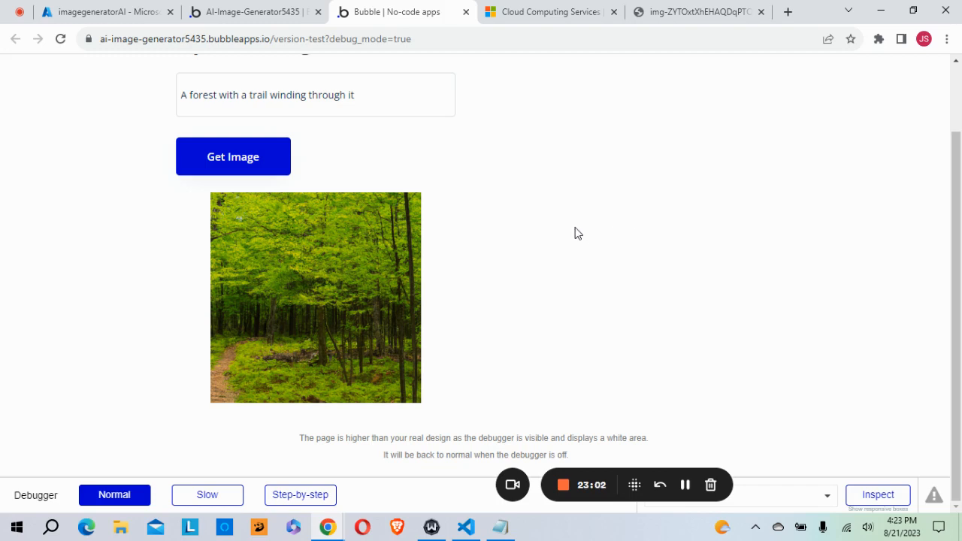
scroll(560, 235, "up", 1)
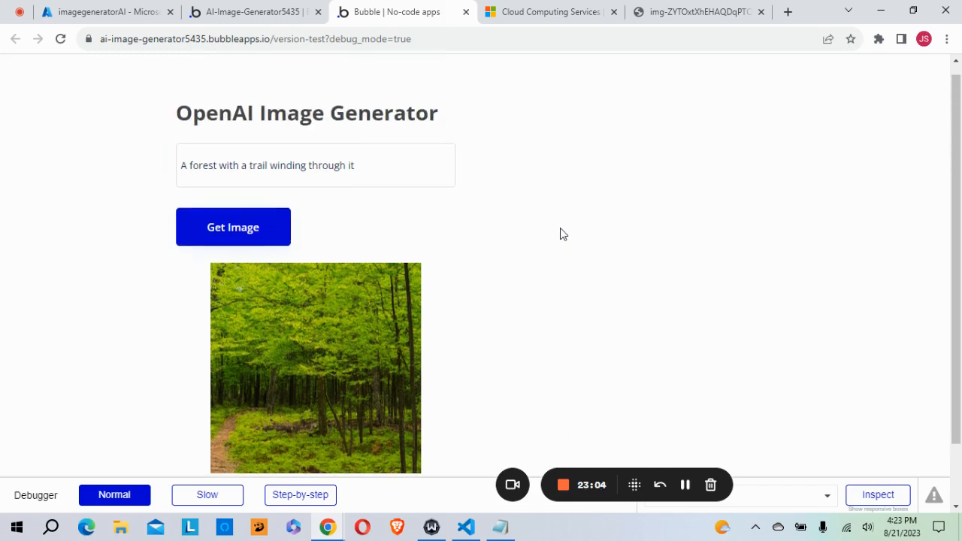
scroll(560, 235, "down", 1)
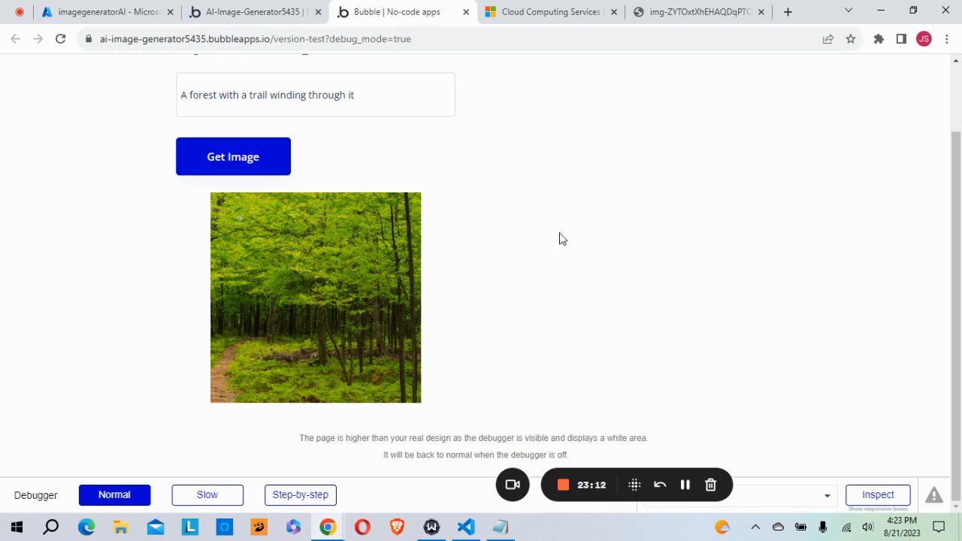
- Replace the image description with "The sun setting over a wheat field with a nearby barn" and get the image
scroll(548, 241, "up", 1)
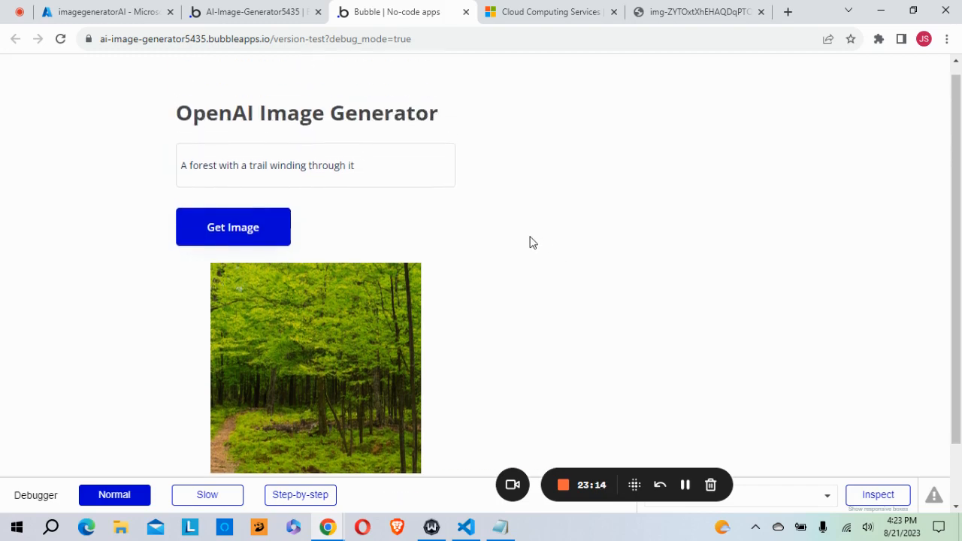
scroll(530, 242, "down", 1)
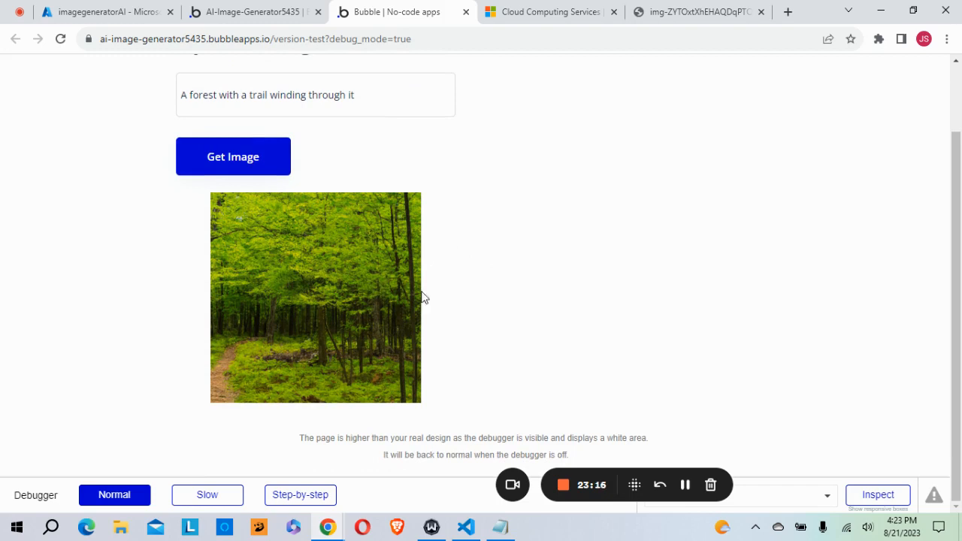
scroll(487, 296, "up", 1)
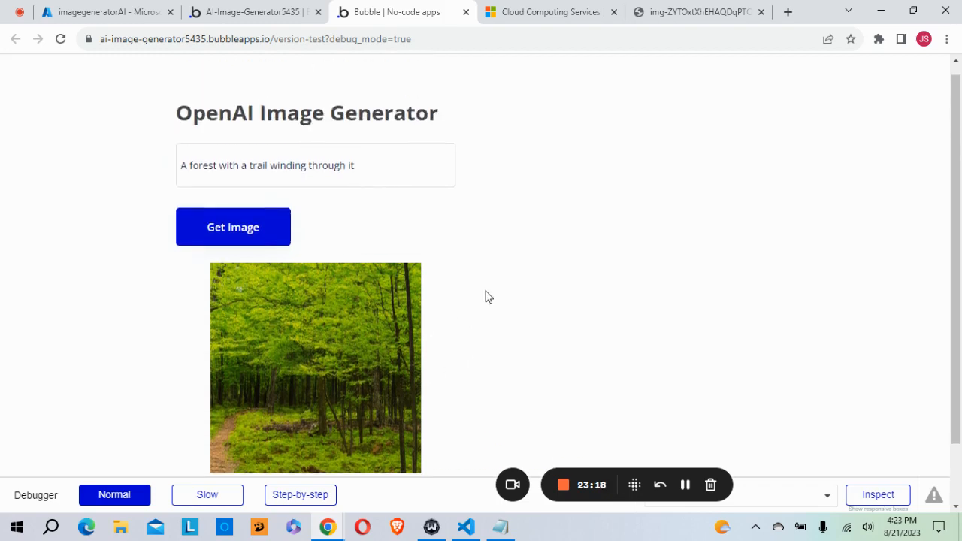
scroll(485, 297, "down", 1)
left_click(360, 96)
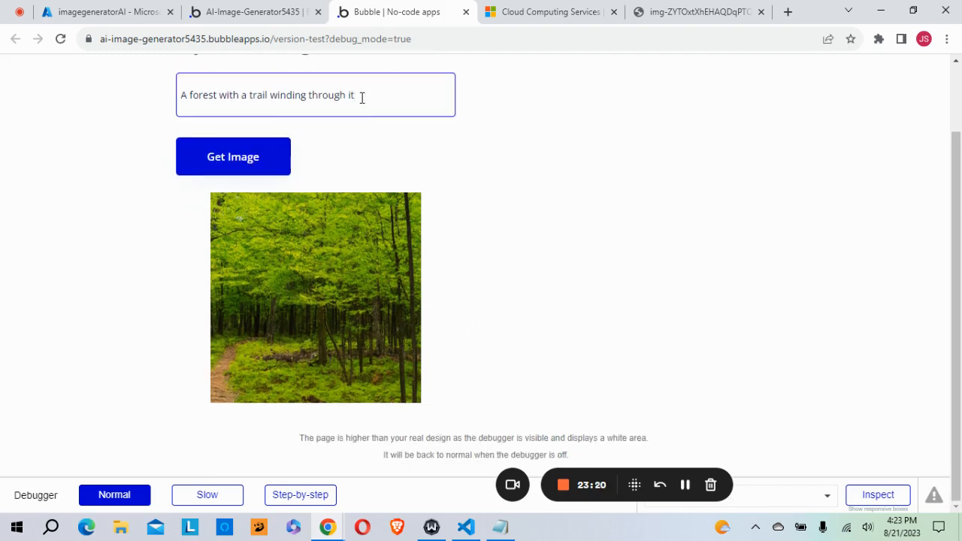
key("BackSpace")
key("BackSpace")
key("BackSpace")
key("BackSpace")
key("BackSpace")
key("BackSpace")
key("BackSpace")
key("BackSpace")
key("BackSpace")
key("BackSpace")
key("BackSpace")
key("BackSpace")
key("BackSpace")
key("BackSpace")
key("BackSpace")
key("BackSpace")
key("BackSpace")
key("BackSpace")
key("BackSpace")
key("BackSpace")
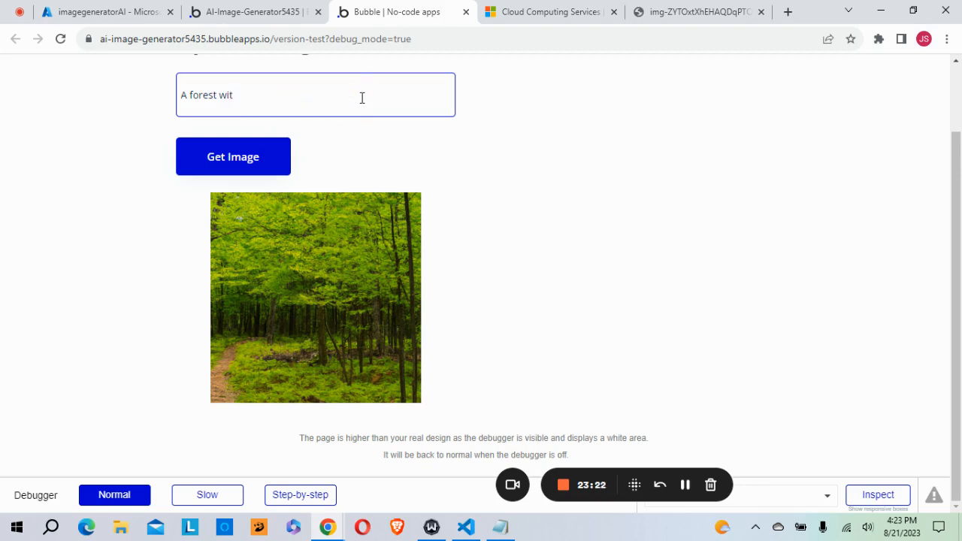
key("BackSpace")
key("BackSpace")
key("BackSpace")
key("BackSpace")
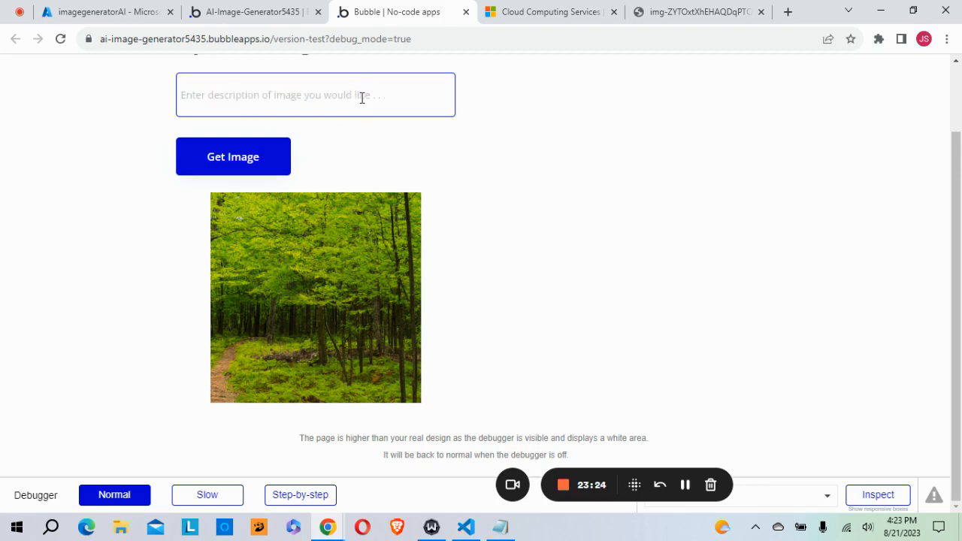
type("The su")
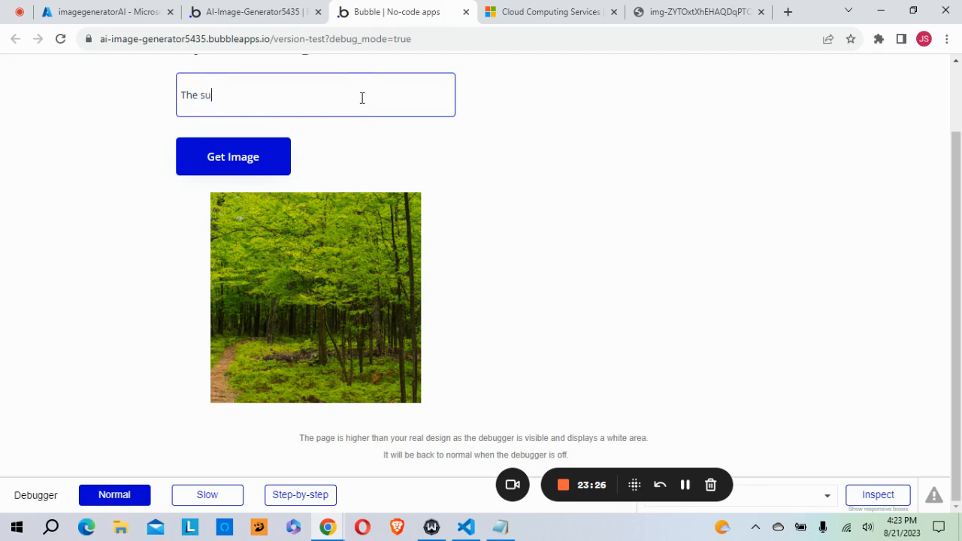
type("n setting over a wh")
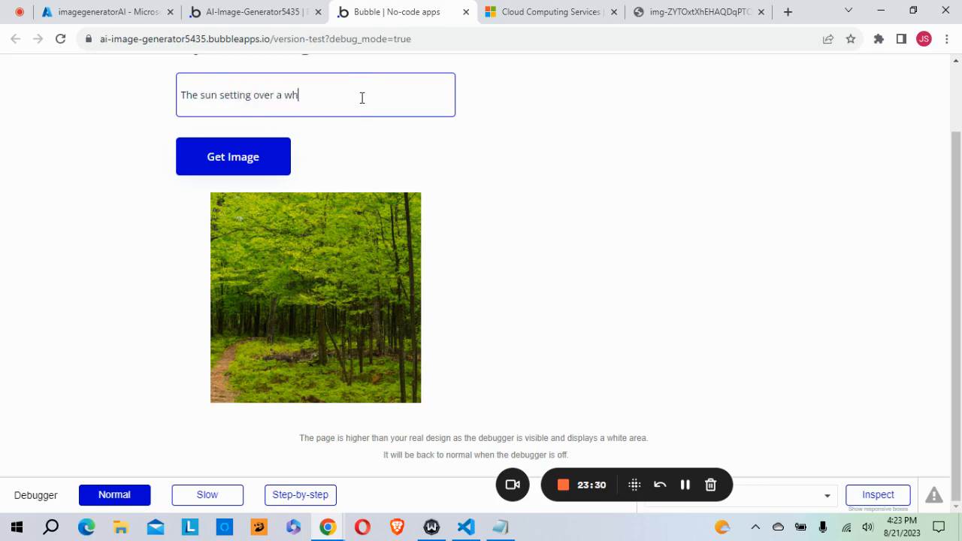
type("eat")
type("field with a nearby bar")
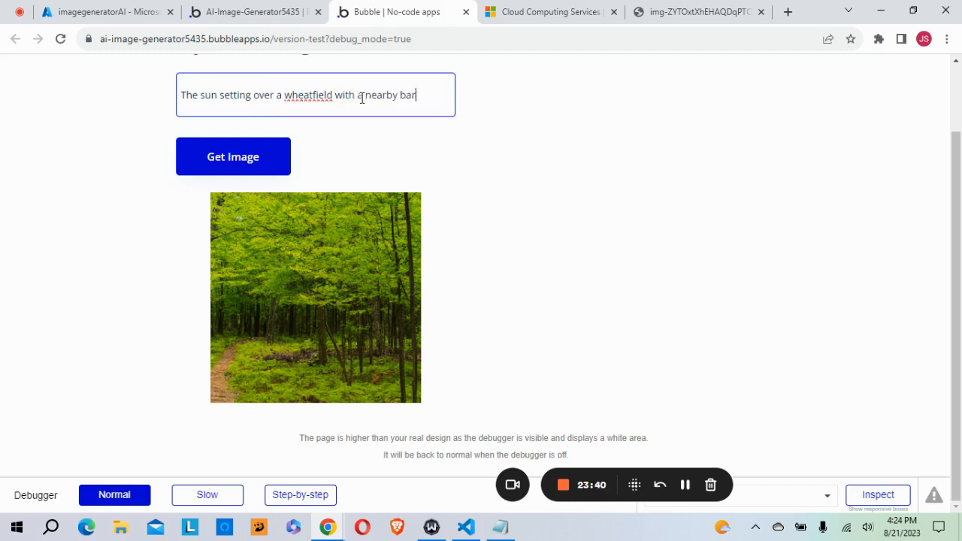
type("n")
left_click(315, 95)
left_click(254, 164)
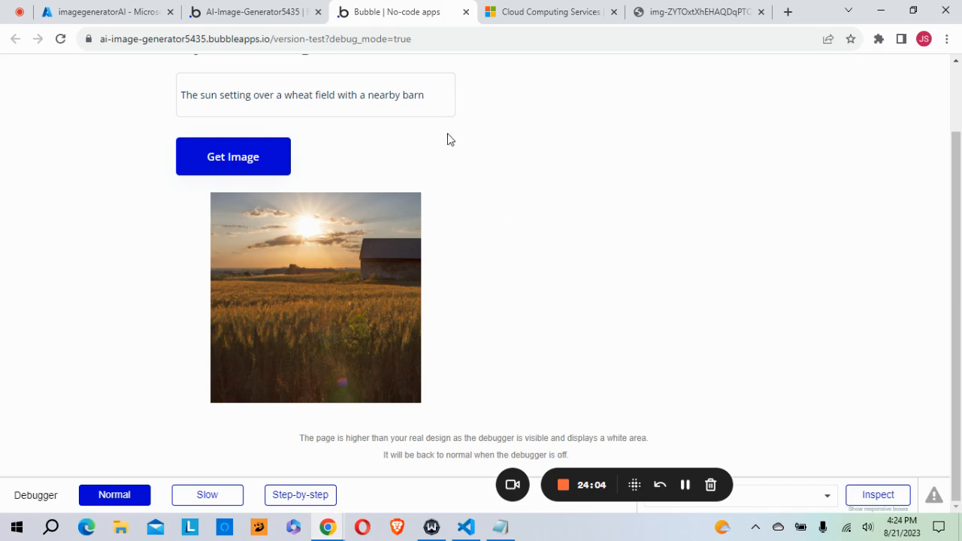
- Replace the sunset description with "a psychedelic image"
left_click(430, 96)
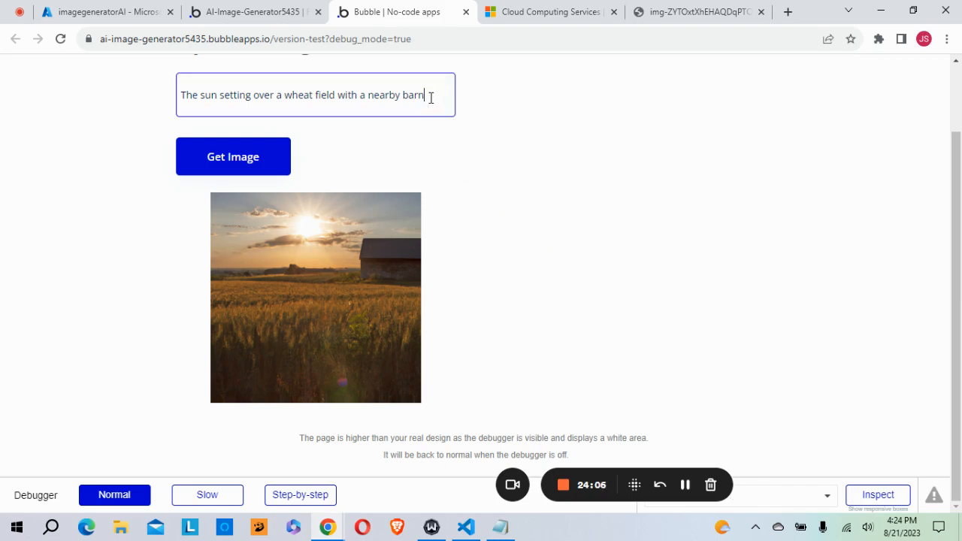
key("BackSpace")
key("BackSpace")
key("BackSpace")
key("BackSpace")
key("BackSpace")
key("BackSpace")
key("BackSpace")
key("BackSpace")
key("BackSpace")
key("BackSpace")
key("BackSpace")
key("BackSpace")
key("BackSpace")
key("BackSpace")
key("BackSpace")
key("BackSpace")
key("BackSpace")
key("BackSpace")
key("BackSpace")
key("BackSpace")
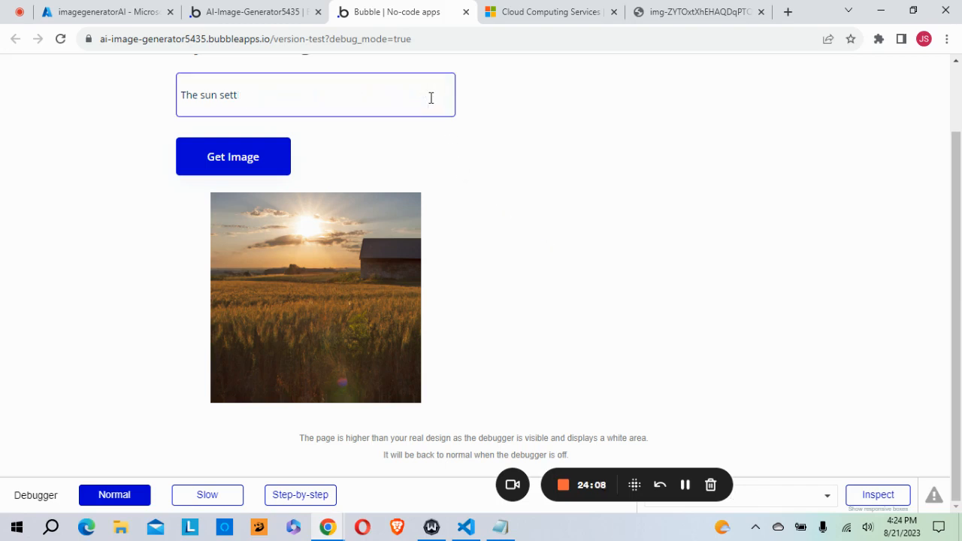
key("BackSpace")
key("BackSpace")
key("BackSpace")
key("BackSpace")
key("BackSpace")
key("BackSpace")
key("BackSpace")
key("BackSpace")
key("BackSpace")
key("BackSpace")
key("BackSpace")
key("BackSpace")
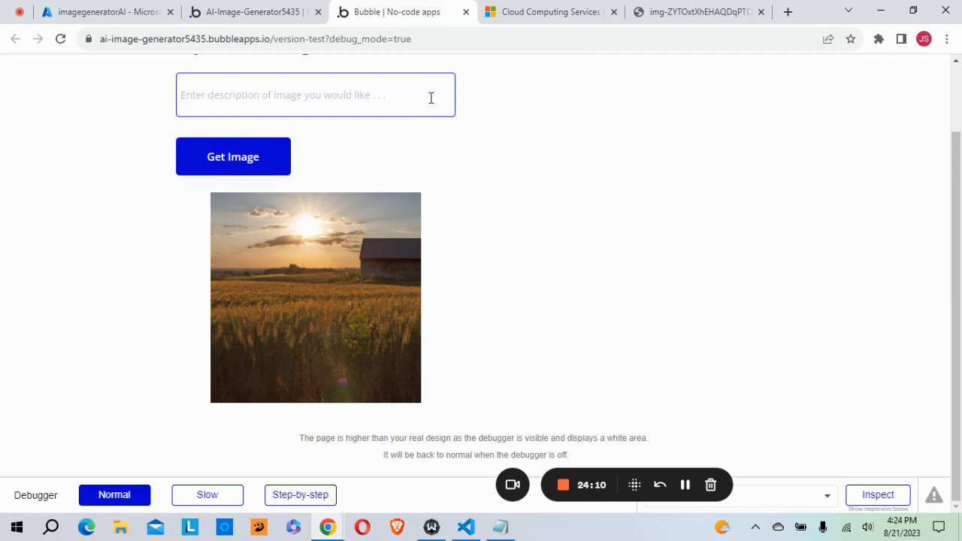
type("a psy")
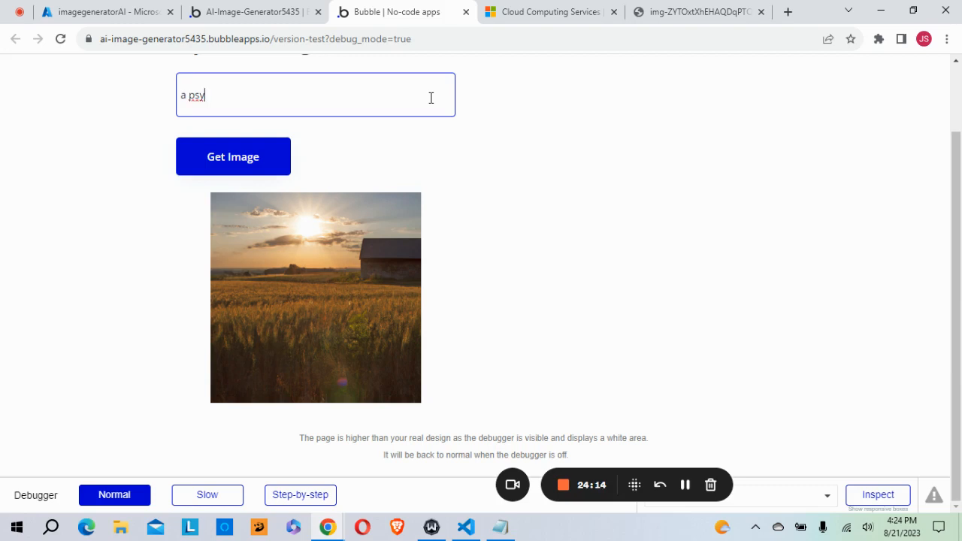
type("ch")
type("ed")
type("li")
type("c")
key("BackSpace")
key("BackSpace")
key("BackSpace")
key("BackSpace")
key("BackSpace")
type("odeli")
key("BackSpace")
key("BackSpace")
key("BackSpace")
key("BackSpace")
key("BackSpace")
type("adelic")
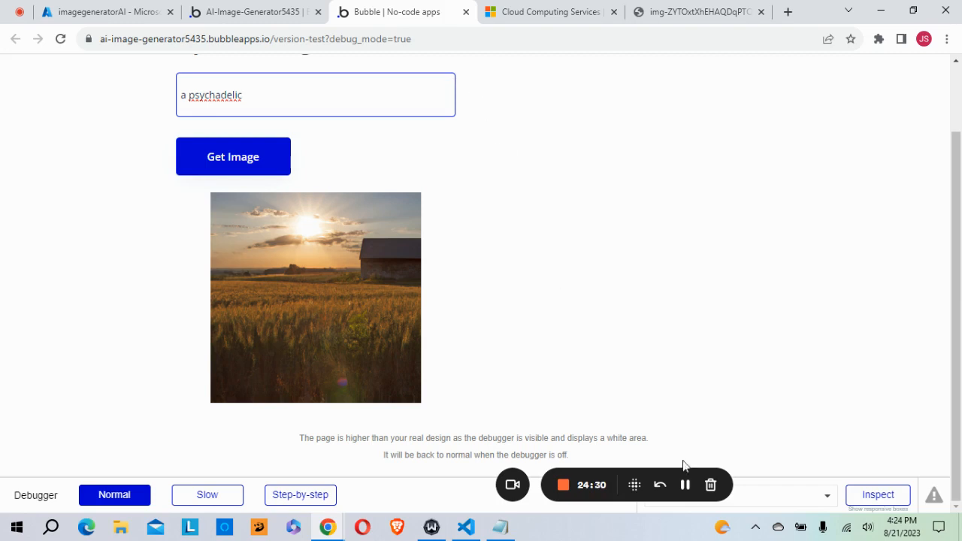
left_click(246, 99)
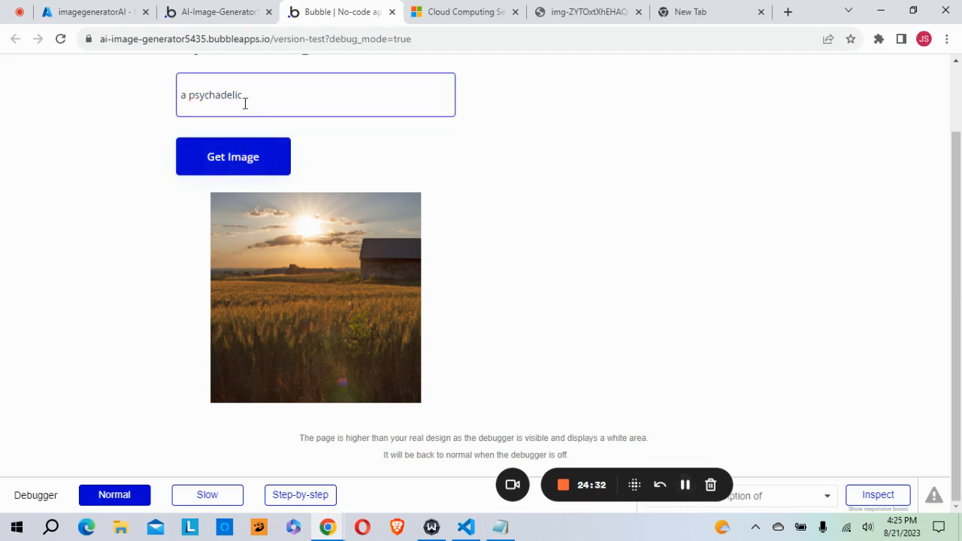
key("BackSpace")
key("BackSpace")
key("BackSpace")
key("BackSpace")
key("BackSpace")
key("BackSpace")
key("BackSpace")
type("r")
key("BackSpace")
type("edelic image")
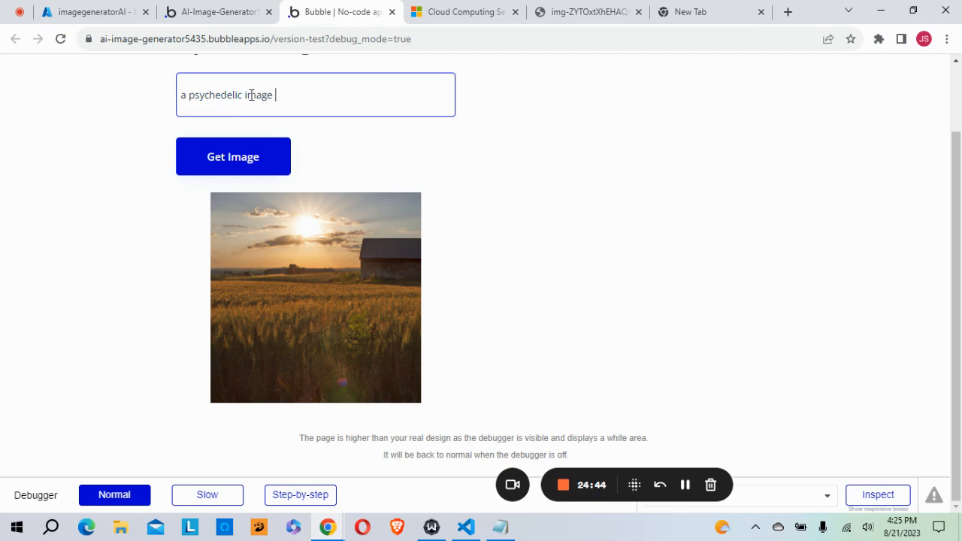
- Insert "colorful" before "psychedelic" so the description reads "a colorful psychedelic image", and get the image
key("Left")
key("Left")
key("Left")
key("Left")
key("Left")
key("Left")
key("Left")
key("Left")
key("Left")
type("colorfo")
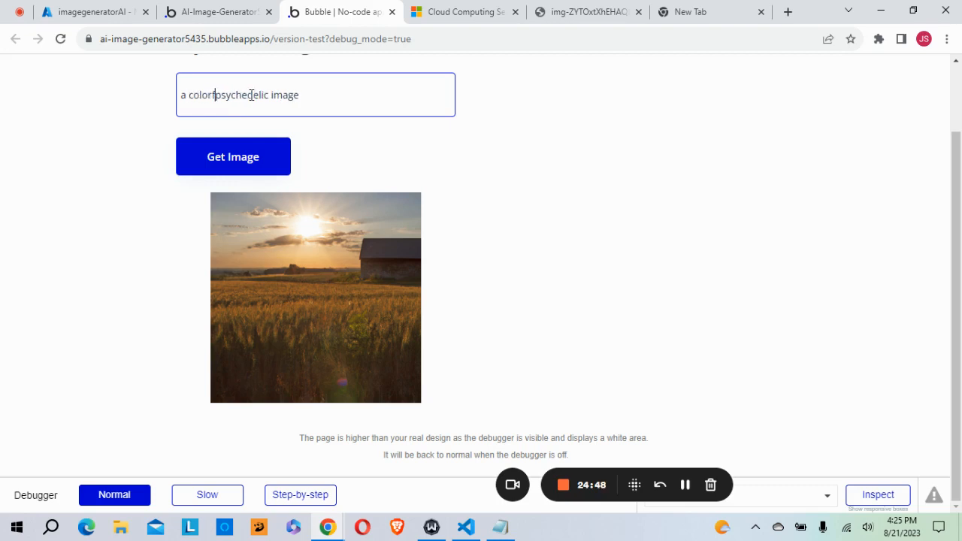
key("BackSpace")
type("ul")
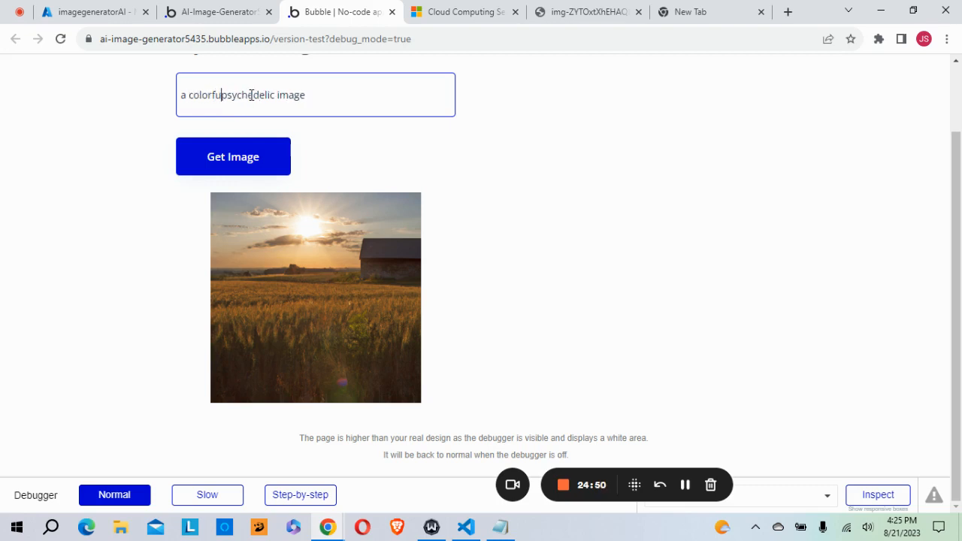
left_click(236, 154)
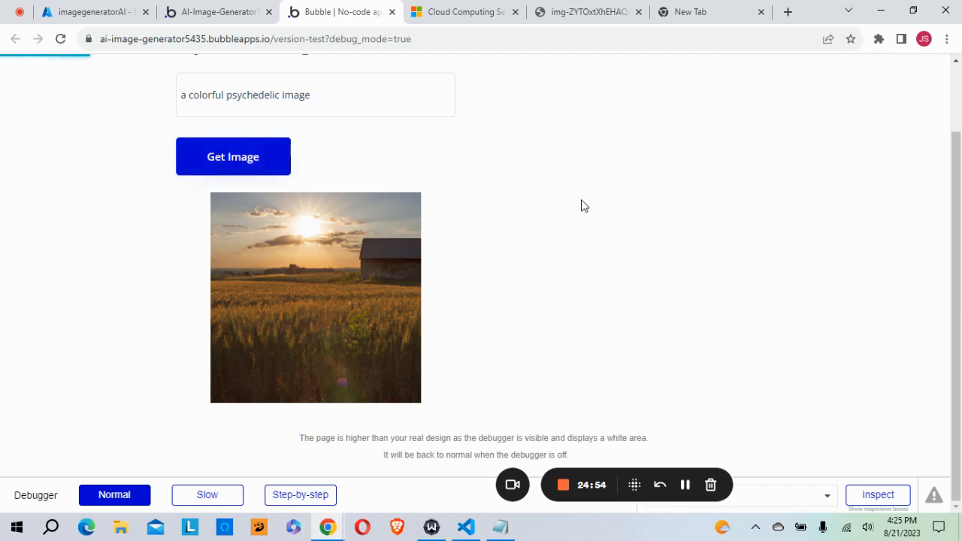